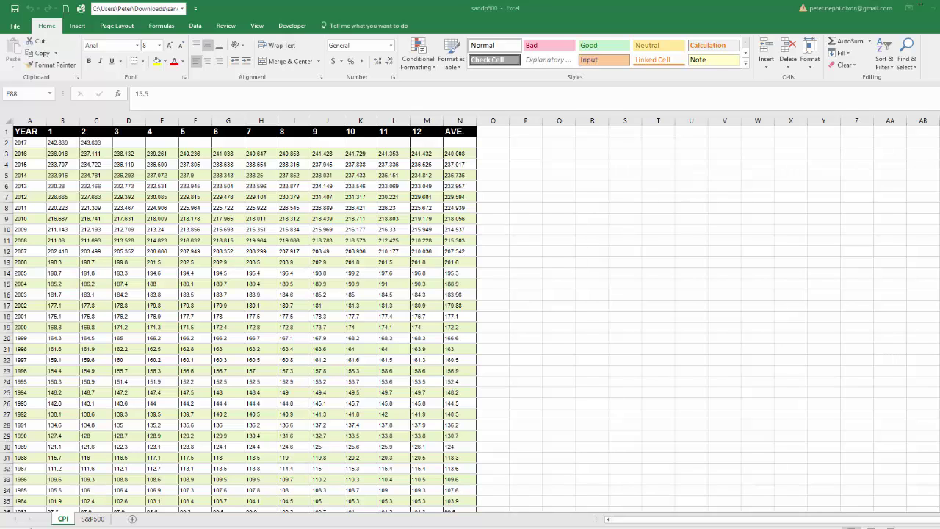
- Switch to Chrome, open the InflationData.com historical CPI page from the Google results and highlight the first rows of its monthly table
key("alt+Tab")
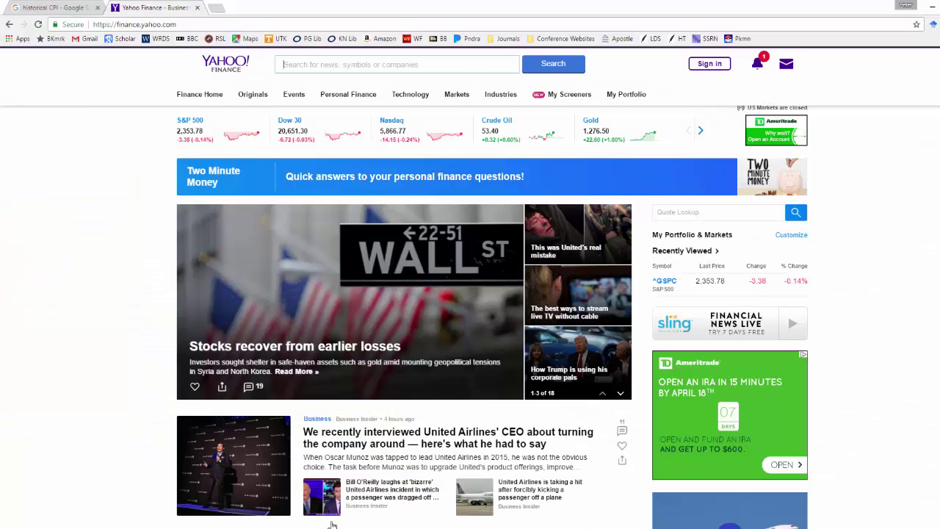
left_click(44, 7)
left_click(161, 67)
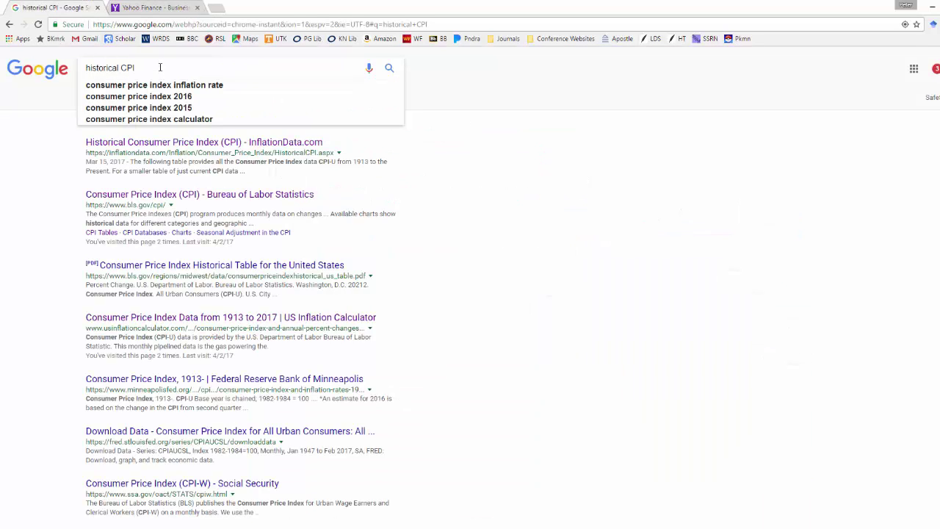
left_click(199, 145)
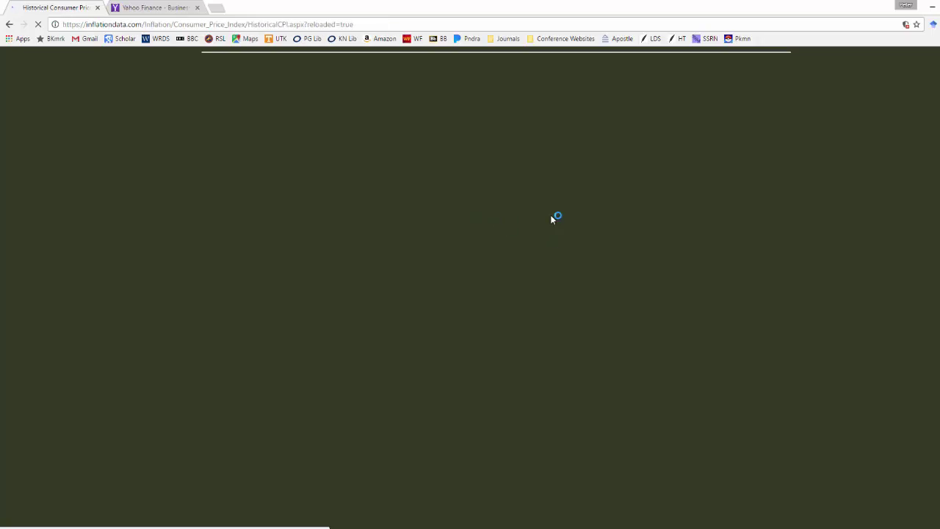
scroll(555, 219, "down", 6)
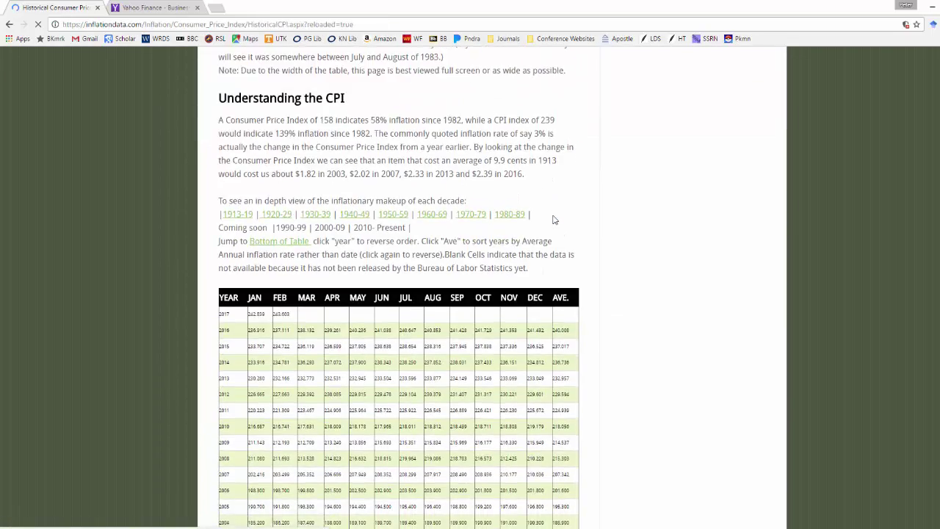
scroll(554, 219, "down", 3)
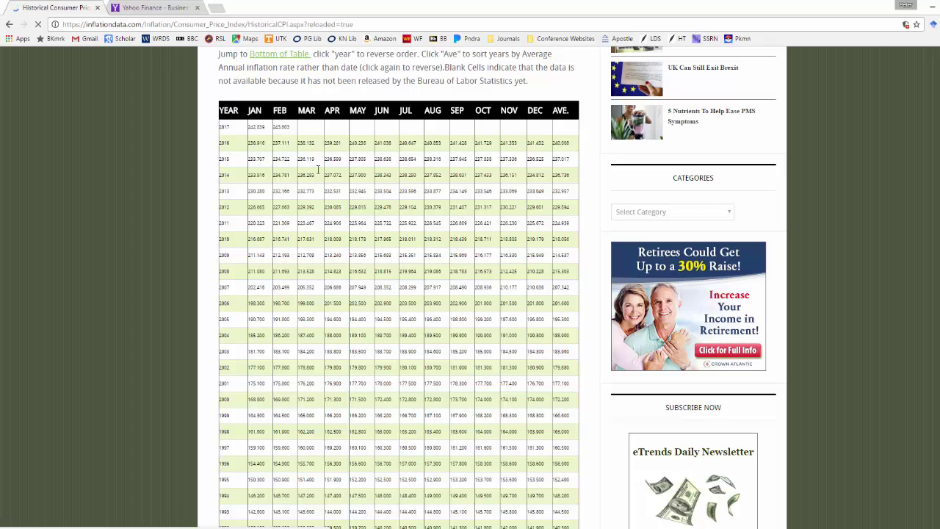
left_click_drag(220, 126, 441, 203)
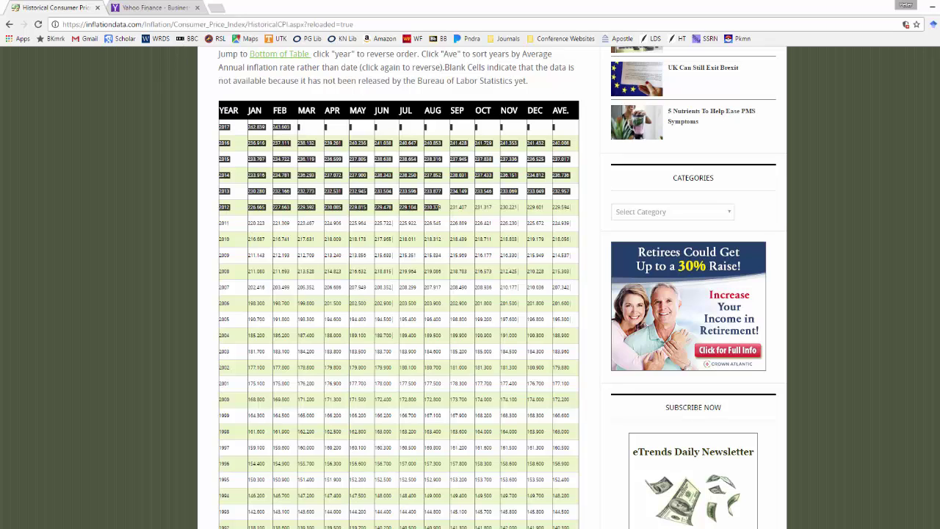
- Return to the sandp500 workbook and examine the month headers 1 to 12 on the CPI sheet and the monthly prices on the S&P500 sheet
left_click(326, 517)
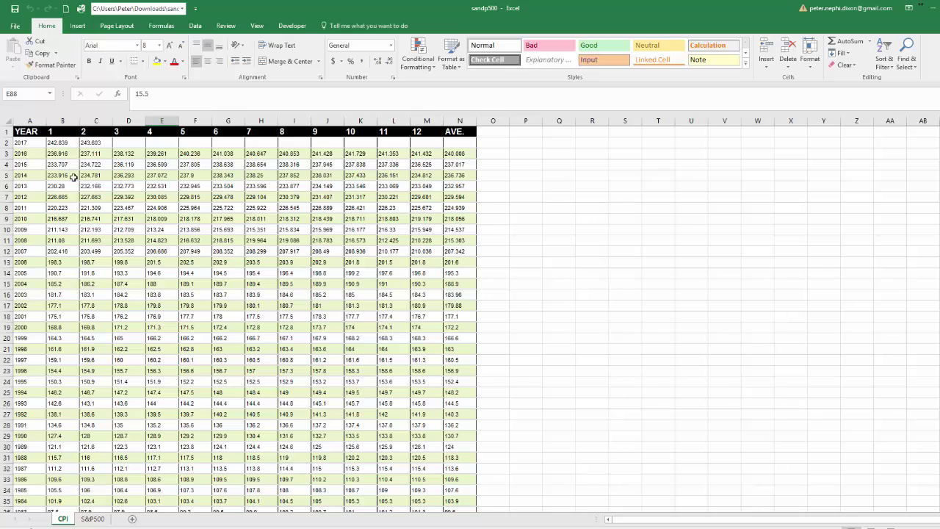
left_click_drag(65, 132, 423, 133)
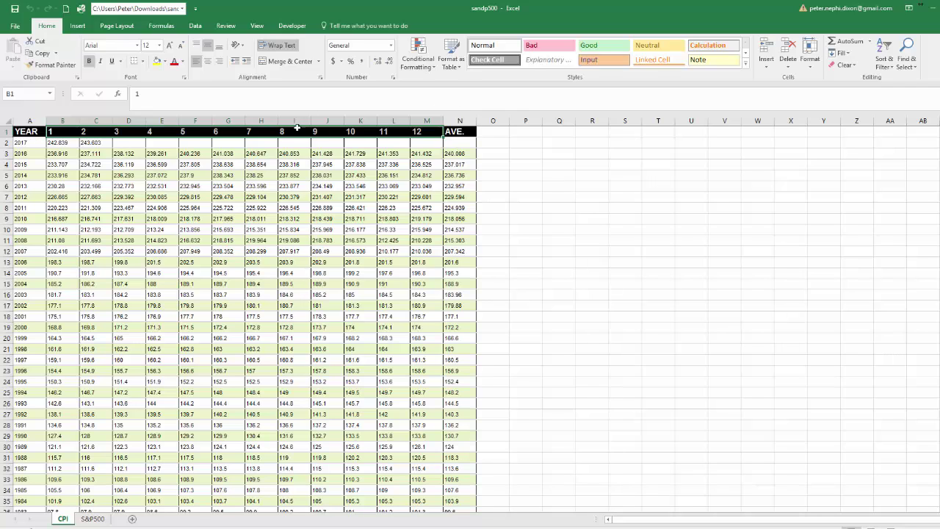
left_click(92, 519)
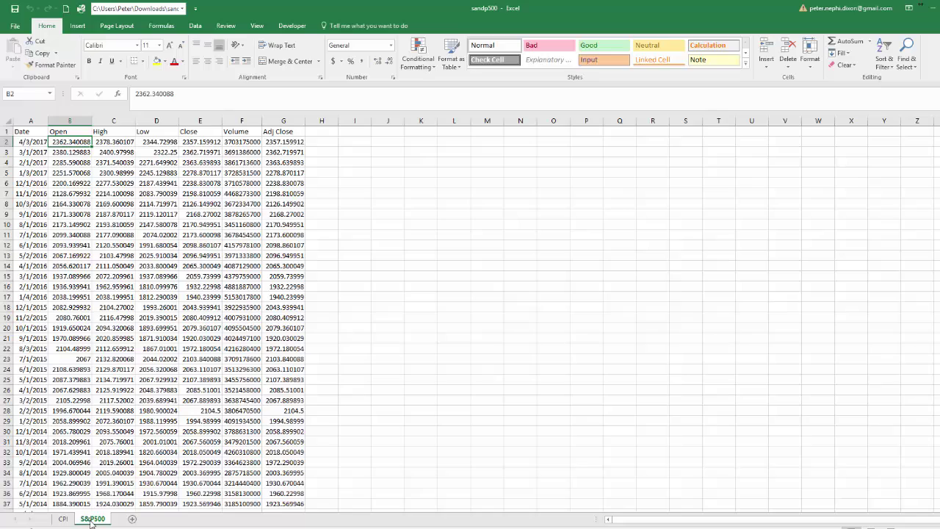
left_click(201, 338)
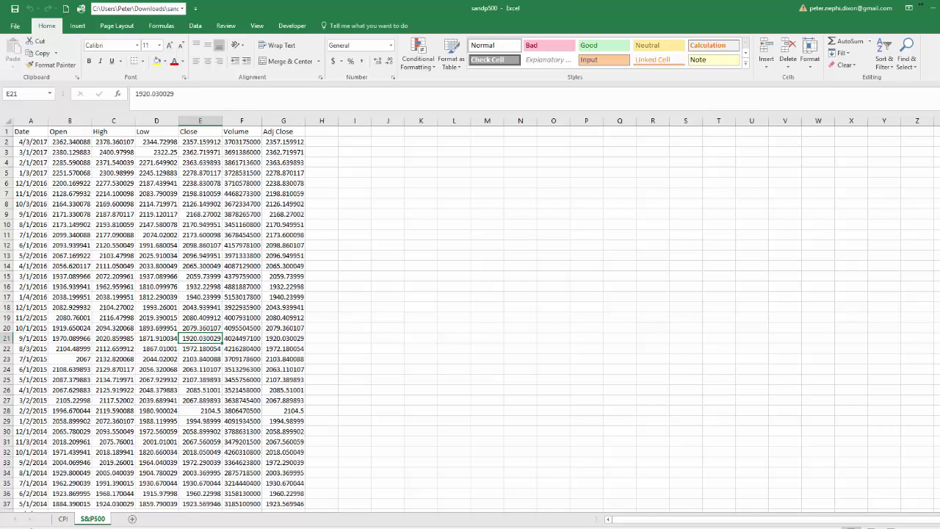
- Switch to Yahoo Finance in Chrome, search for the S&P 500 index (^GSPC) and open its historical data
key("alt+Tab")
left_click(115, 6)
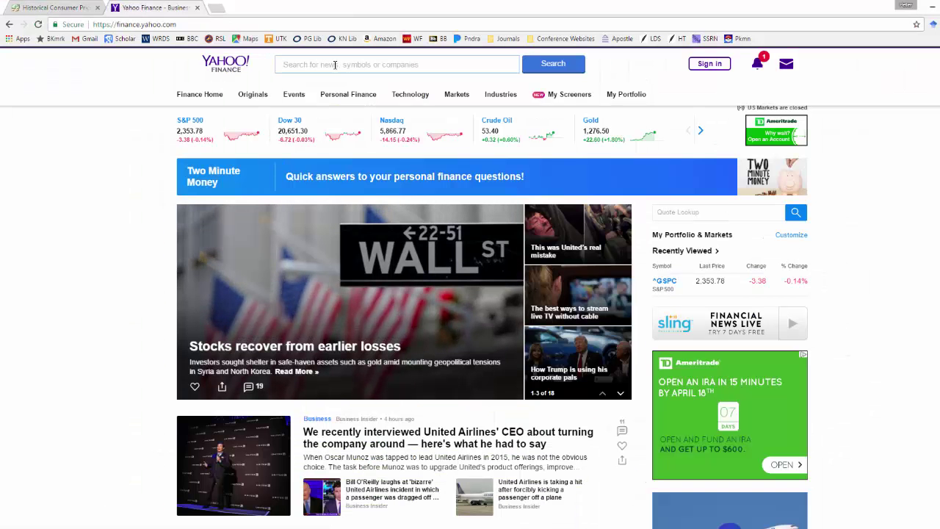
type("s&P5")
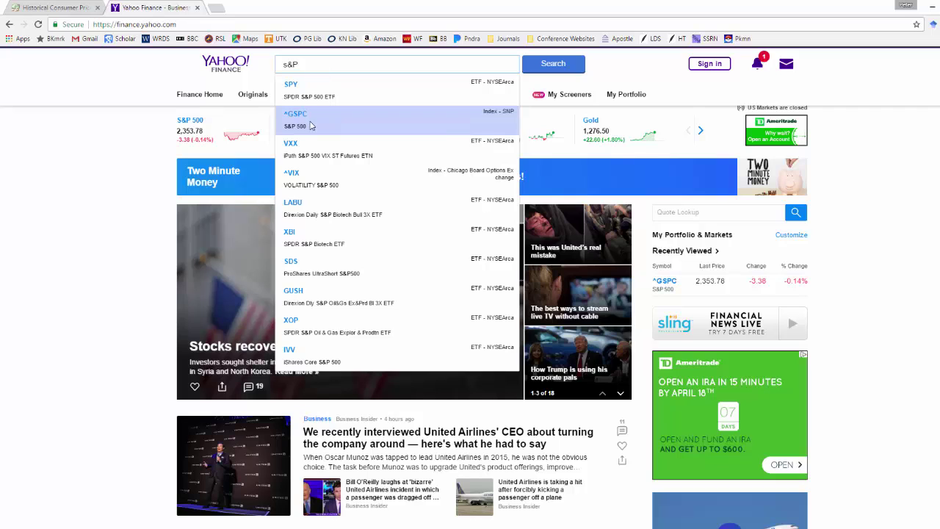
left_click(355, 126)
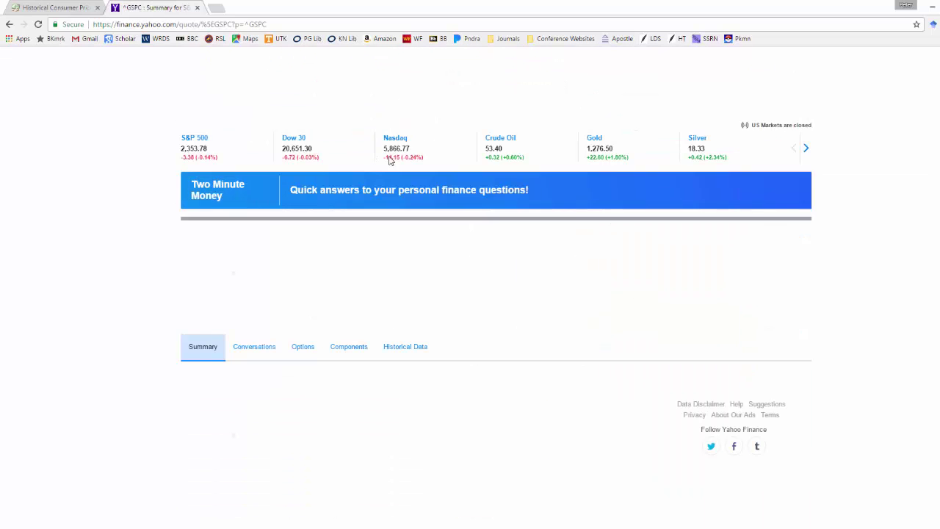
scroll(74, 242, "down", 2)
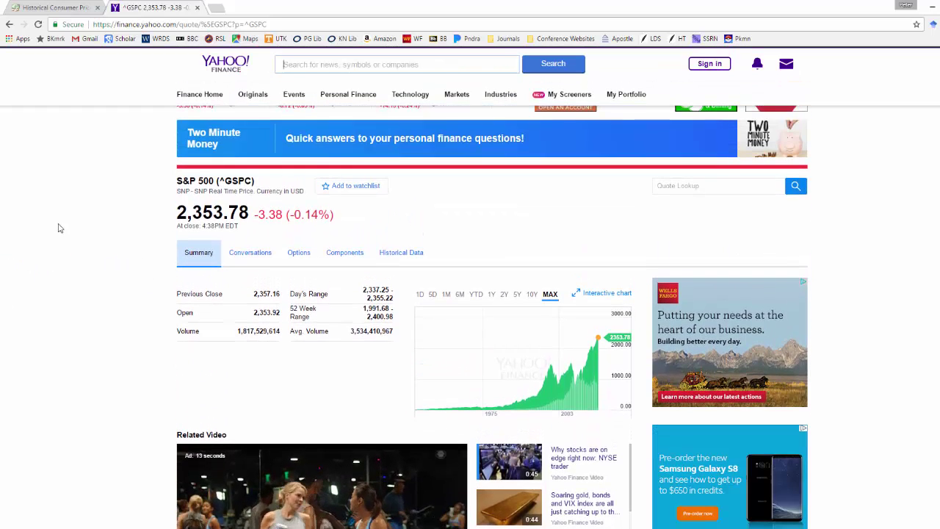
left_click(416, 254)
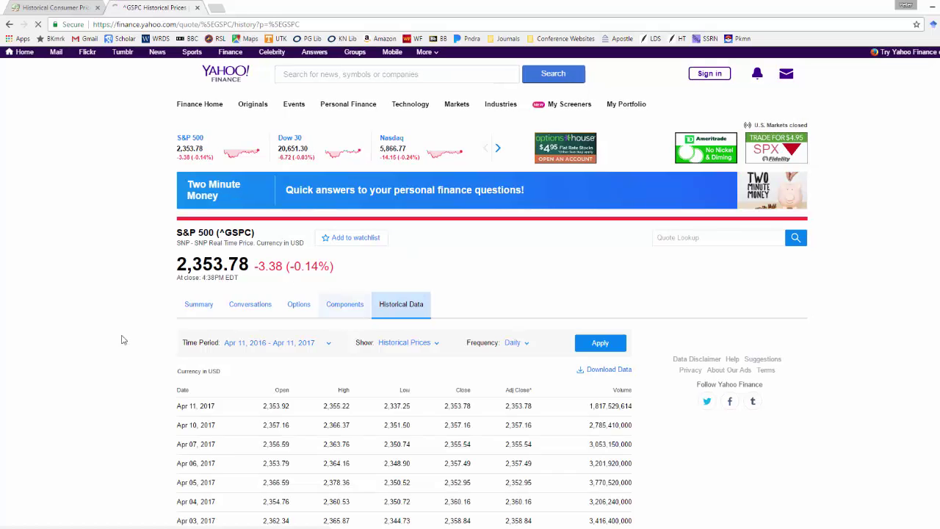
- Set the S&P 500 price history to the maximum time period, 1/3/1950 to 4/11/2017, with monthly frequency
left_click(306, 342)
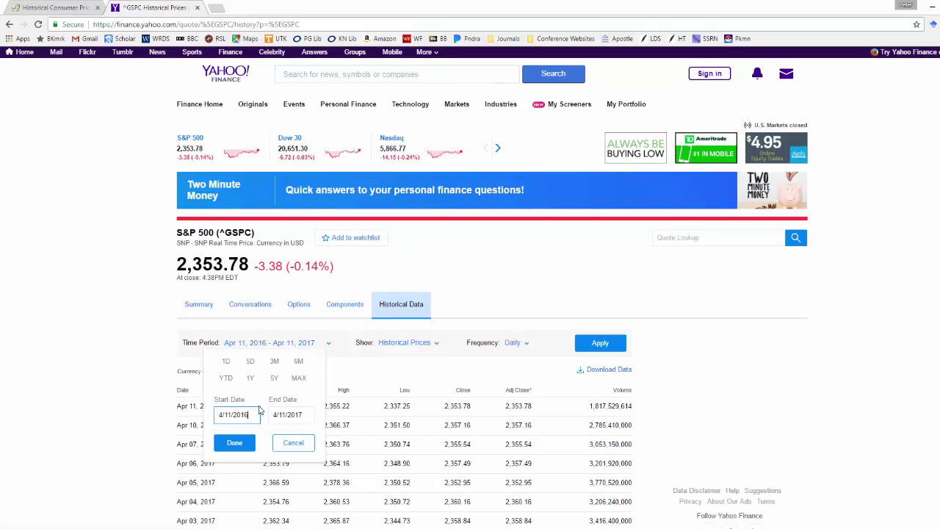
left_click(298, 377)
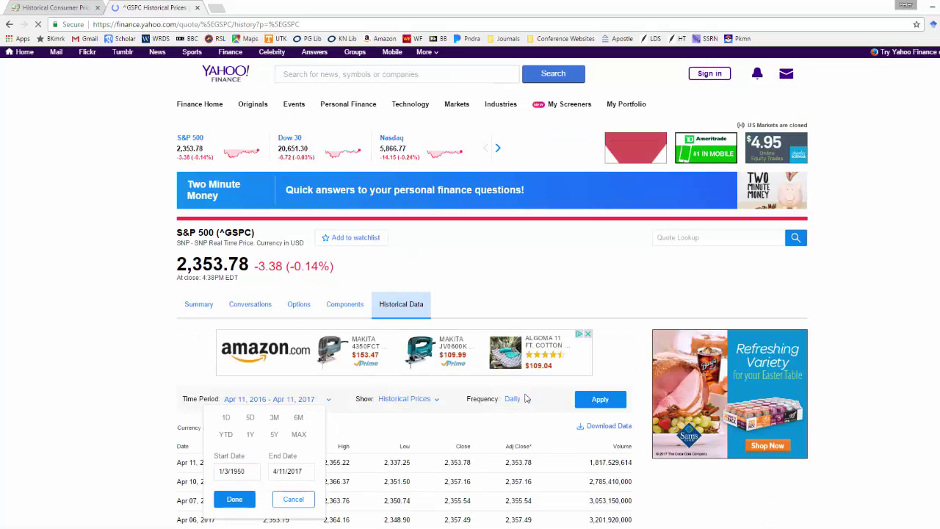
left_click(525, 399)
left_click(514, 461)
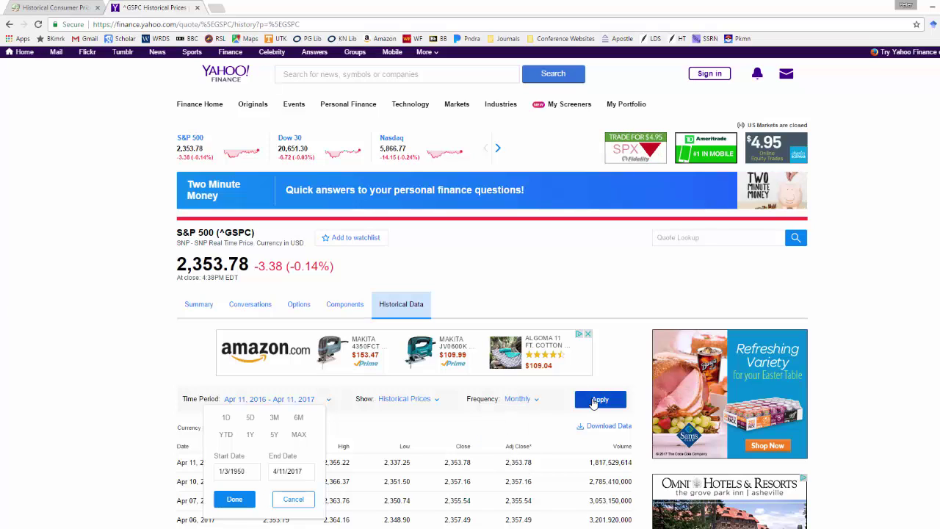
left_click(594, 401)
scroll(592, 324, "down", 2)
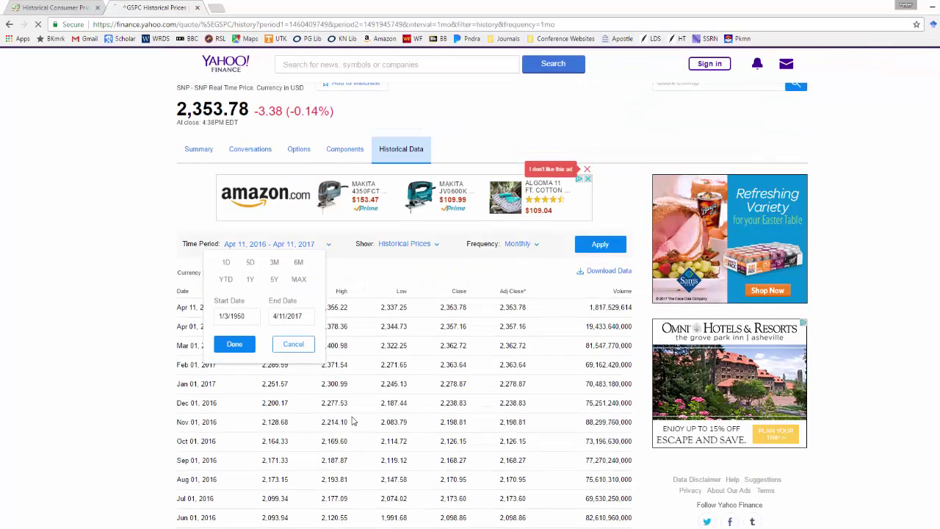
left_click(235, 344)
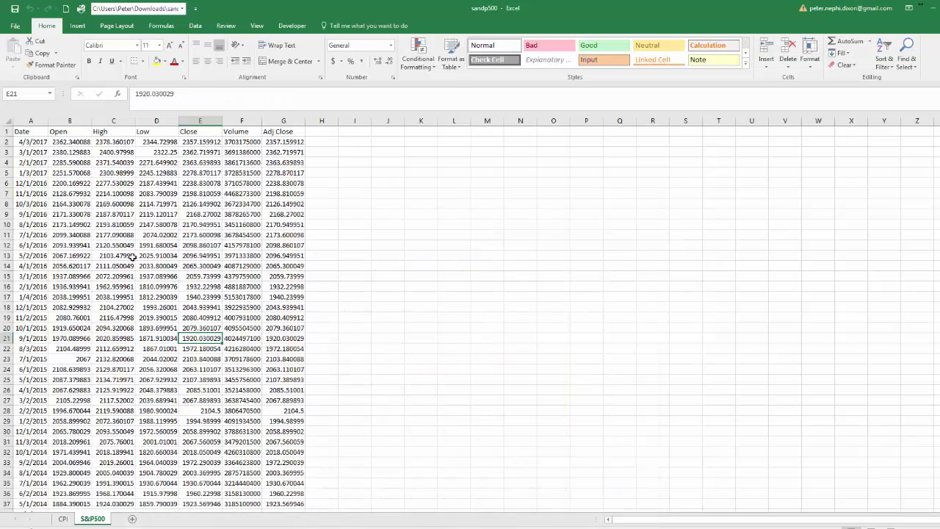
- Return to the Excel workbook and compare the layout of the S&P500 sheet with the CPI sheet
left_click(131, 256)
left_click(255, 225)
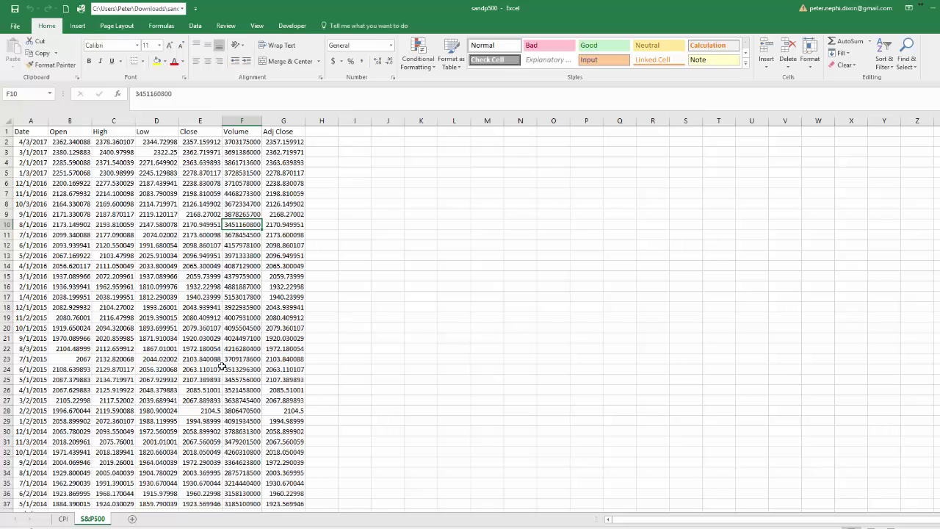
left_click(117, 234)
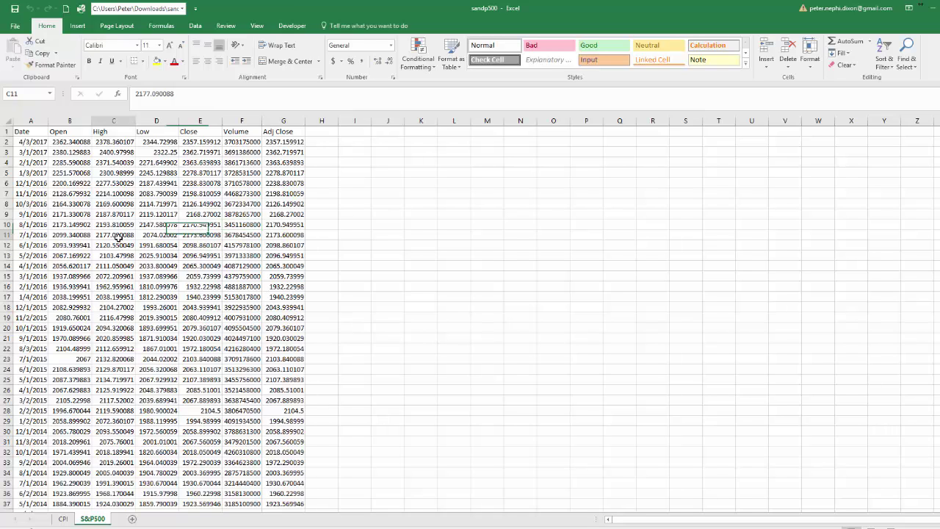
left_click(70, 519)
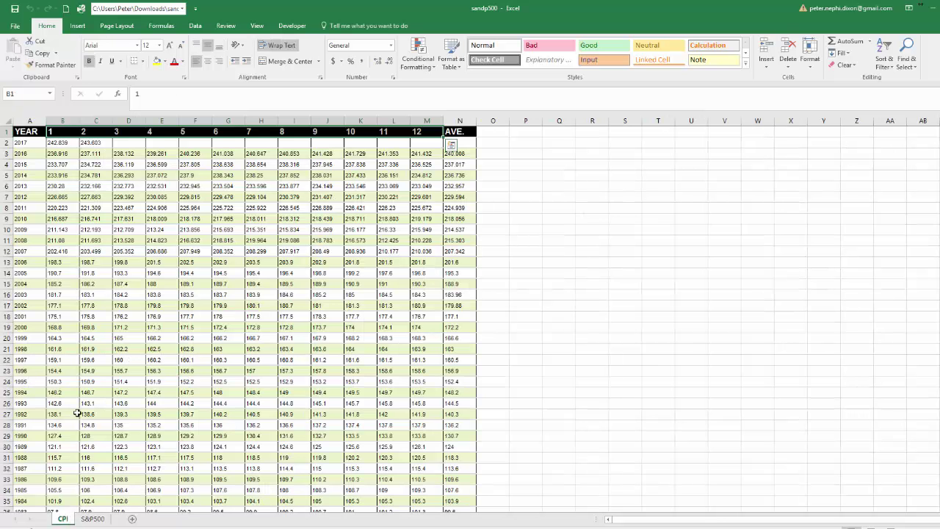
- Add the header CPI in cell H1 of the S&P500 sheet, next to Adj Close
left_click(93, 519)
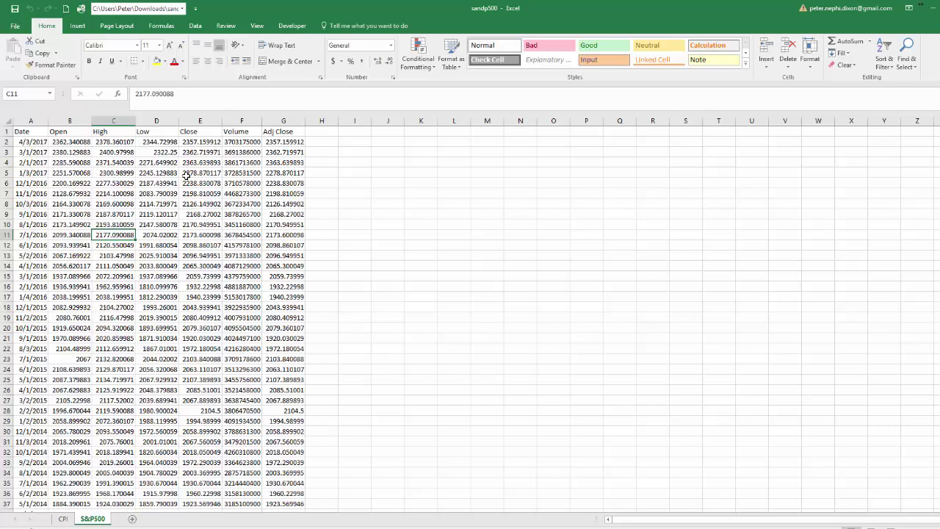
left_click(328, 132)
type("CPI")
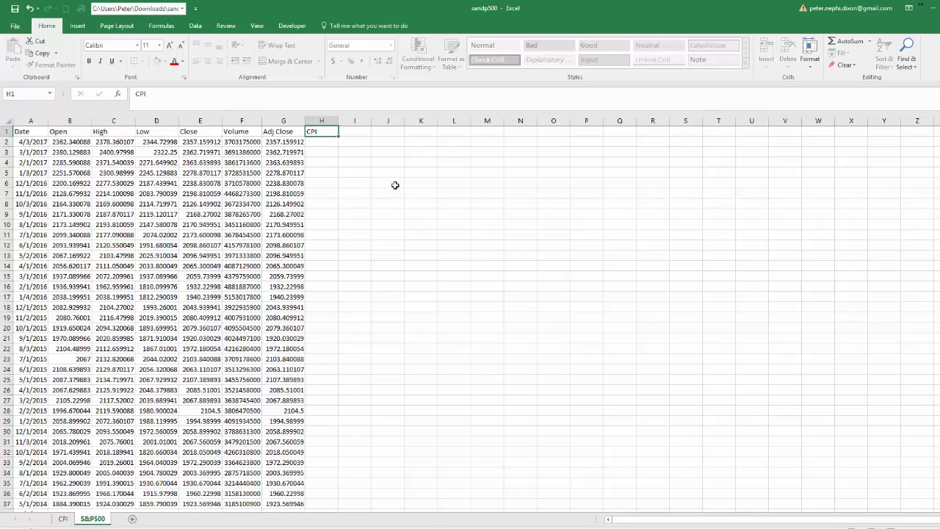
key("Return")
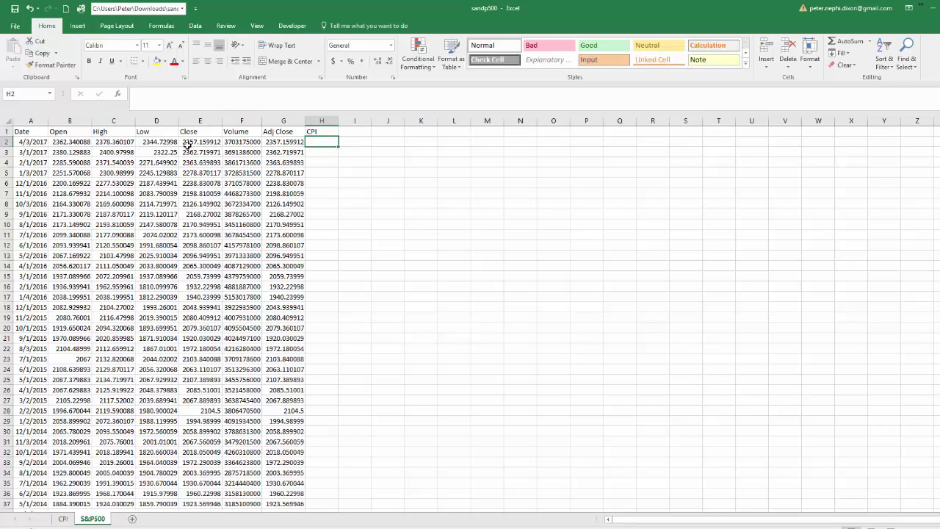
- Delete the Open, High, Low, Volume and Adj Close columns from the S&P500 sheet
left_click_drag(70, 119, 169, 123)
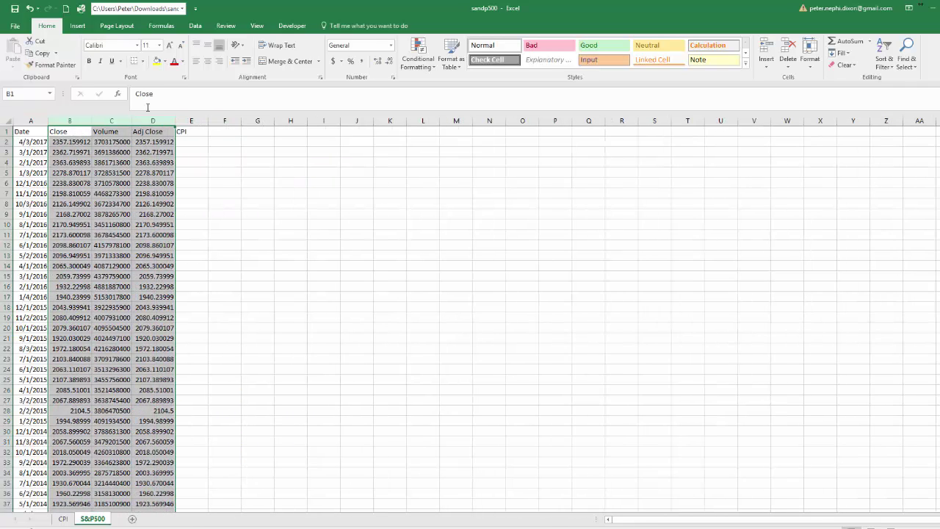
left_click(124, 120)
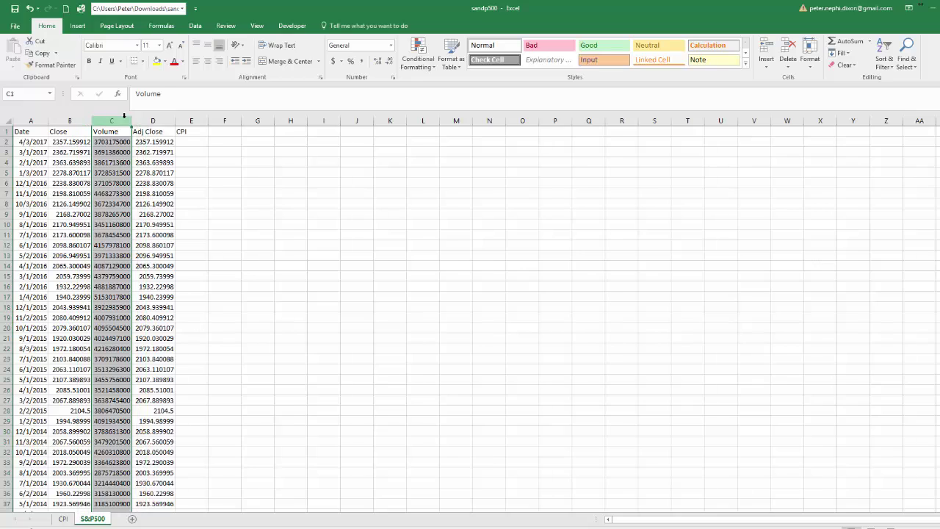
key("ctrl+minus")
left_click(137, 190)
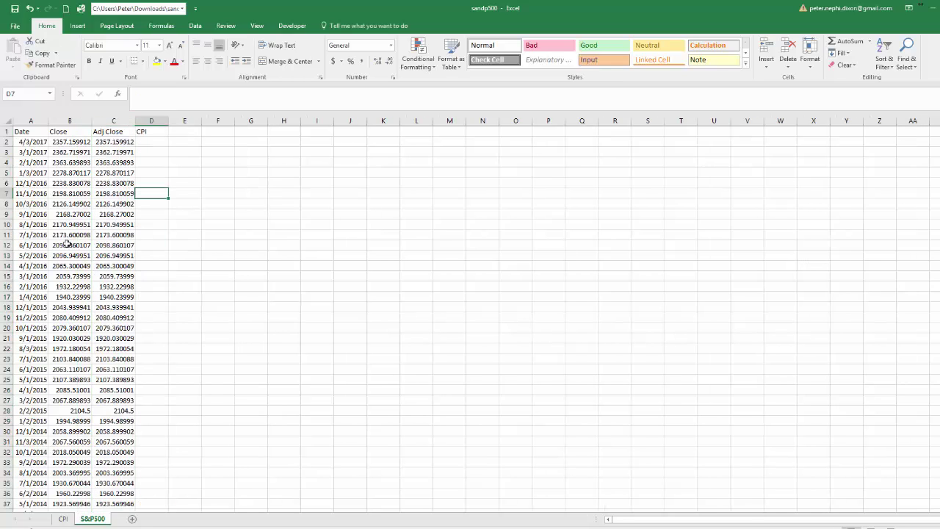
left_click(69, 143)
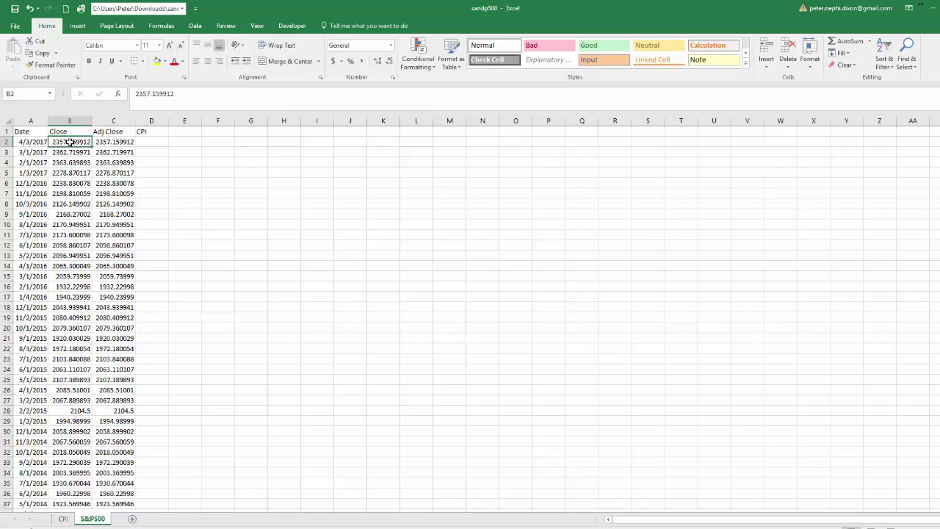
left_click(121, 121)
key("ctrl+minus")
- Rename the Close header in cell B1 to S&P500
left_click_drag(78, 141, 79, 187)
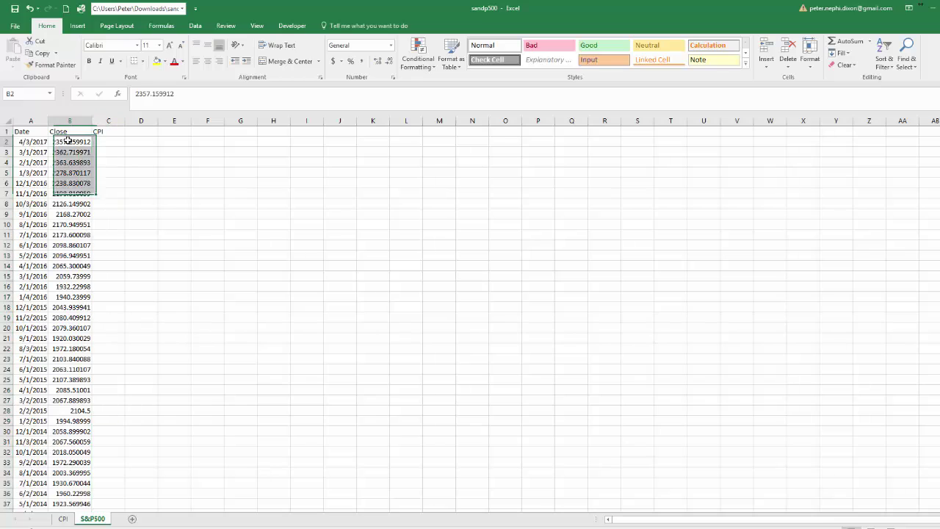
left_click(75, 133)
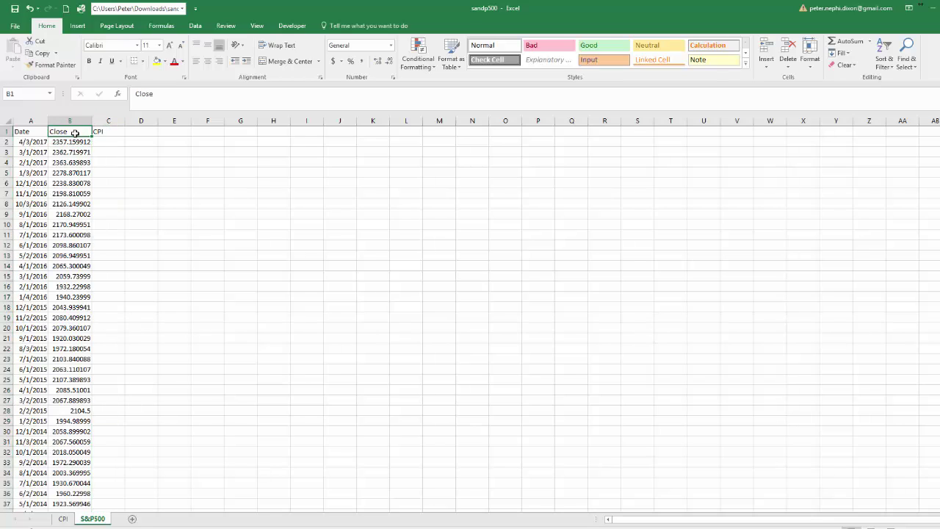
type("S")
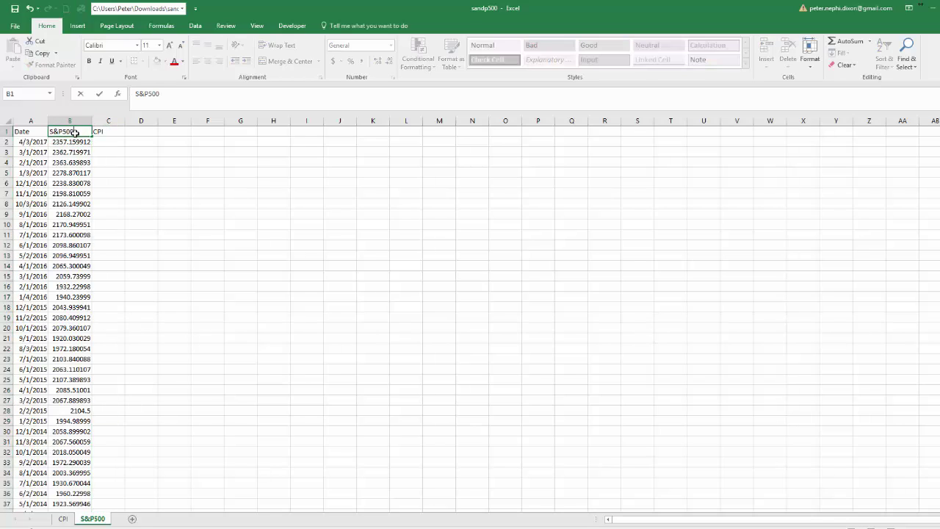
type("&P500")
key("Return")
left_click(102, 134)
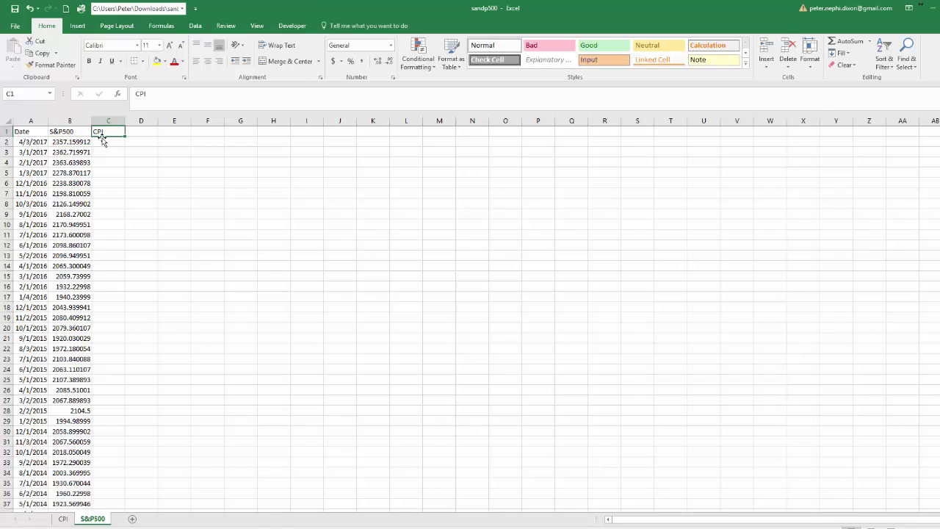
left_click(110, 141)
left_click(69, 120)
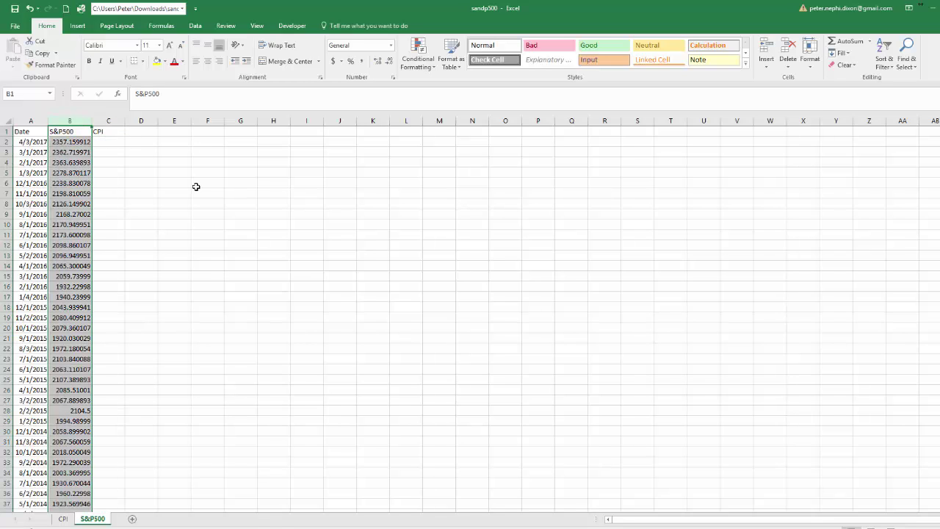
- Insert three blank columns between the Date and S&P500 columns
key("ctrl+shift+plus")
key("ctrl+shift+plus")
key("ctrl+shift+plus")
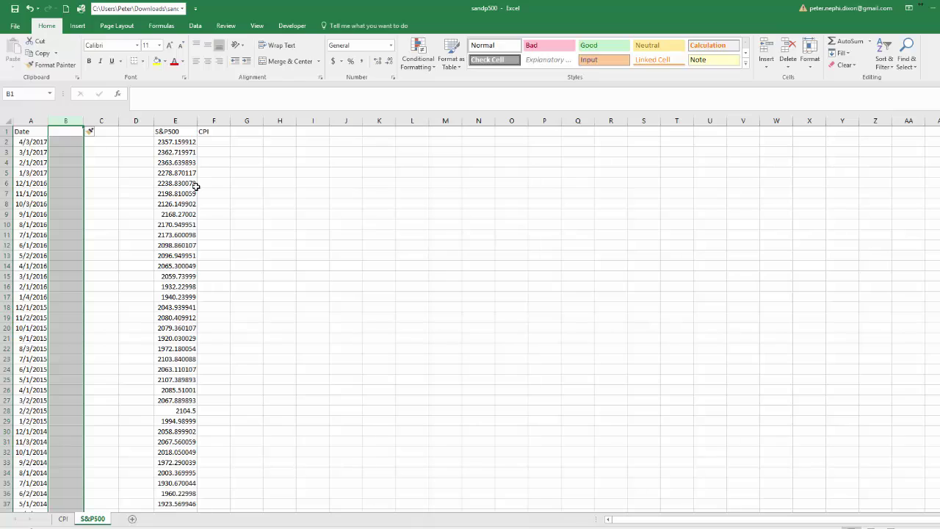
- Add the headers year in cell B1 and month in cell C1 of the S&P500 sheet
key("Up")
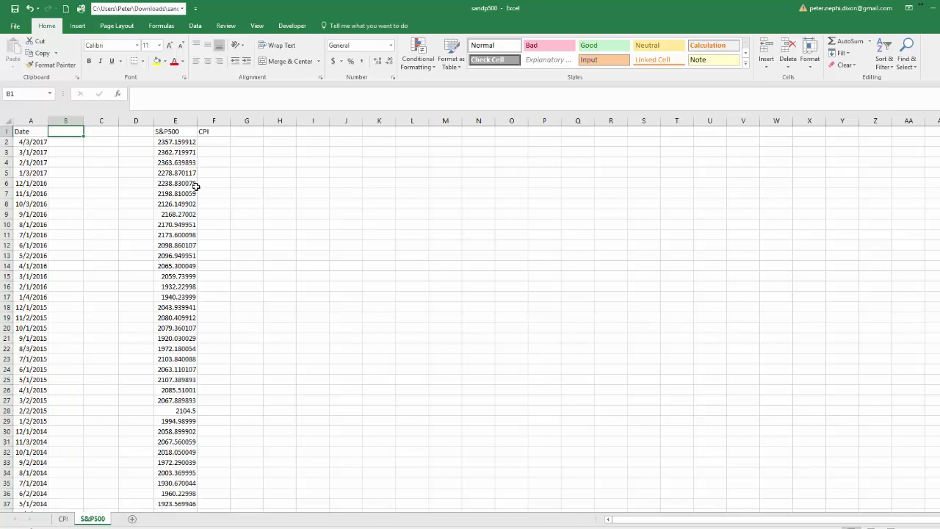
type("year")
key("Tab")
type("month")
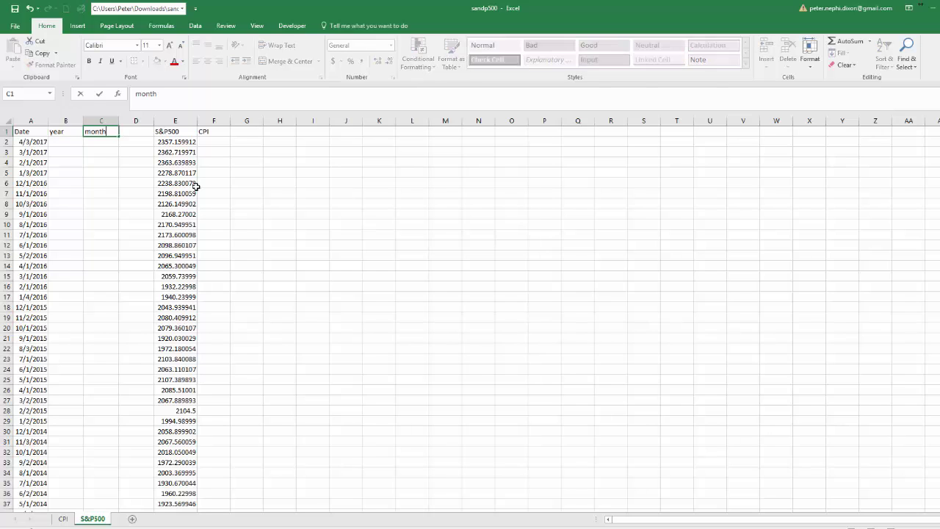
key("Return")
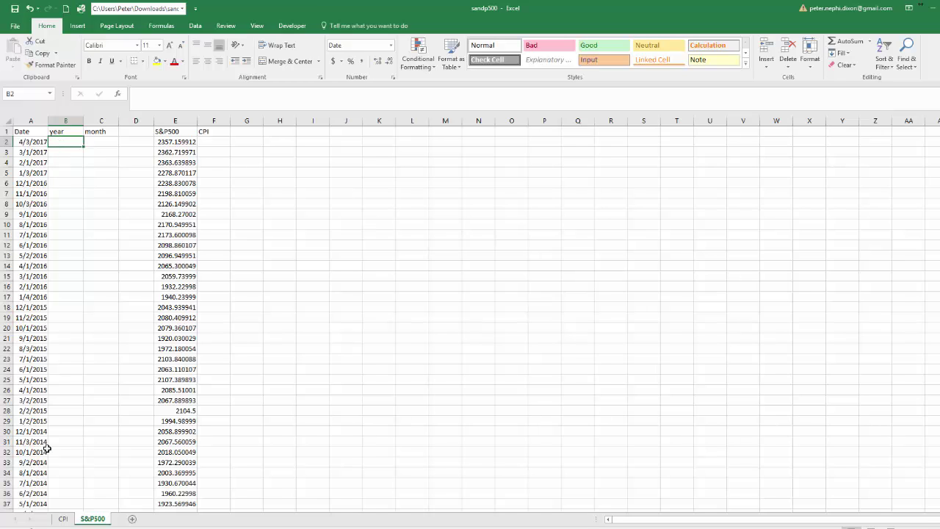
- Compare the year rows and month columns of the CPI sheet with the dates on the S&P500 sheet
left_click(64, 519)
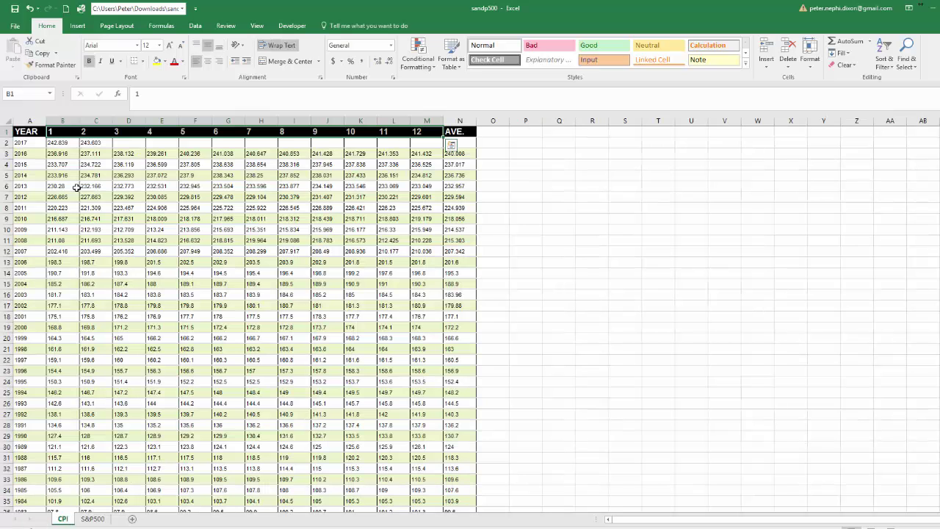
left_click(25, 383)
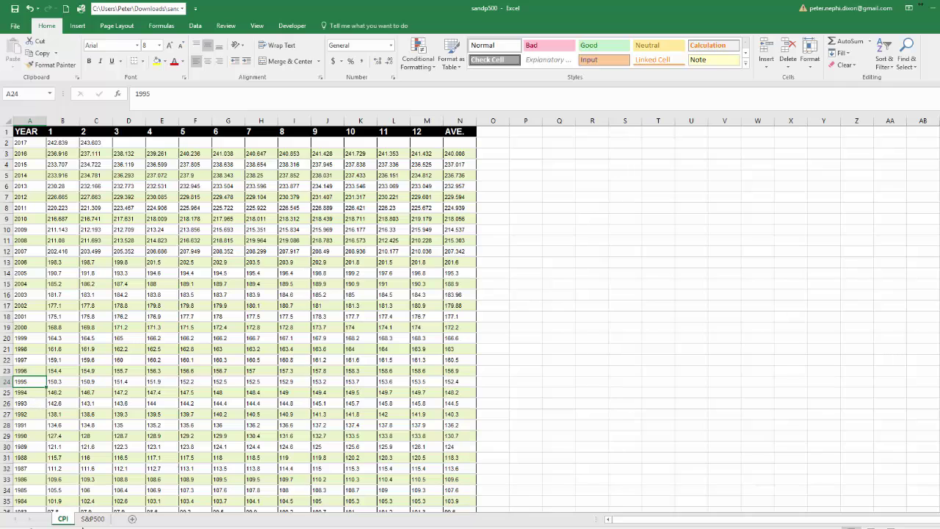
left_click(96, 519)
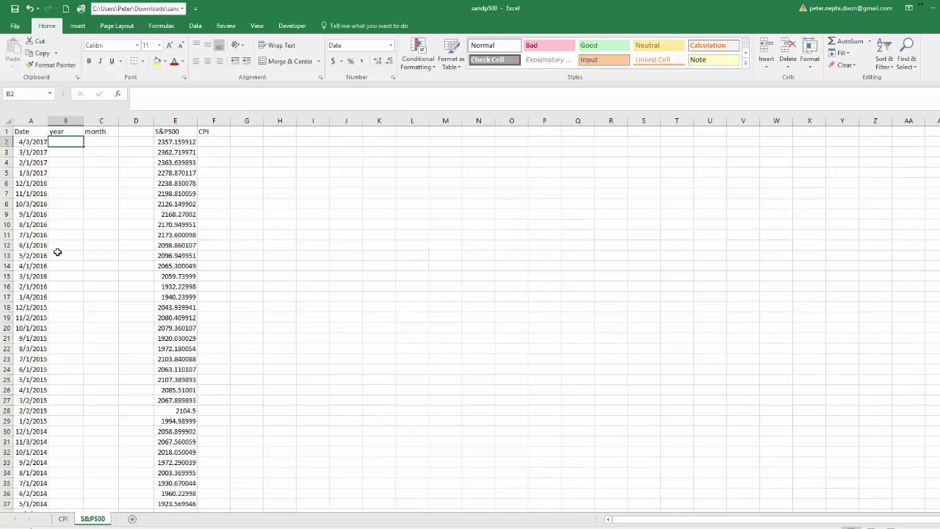
left_click(34, 144)
left_click(68, 519)
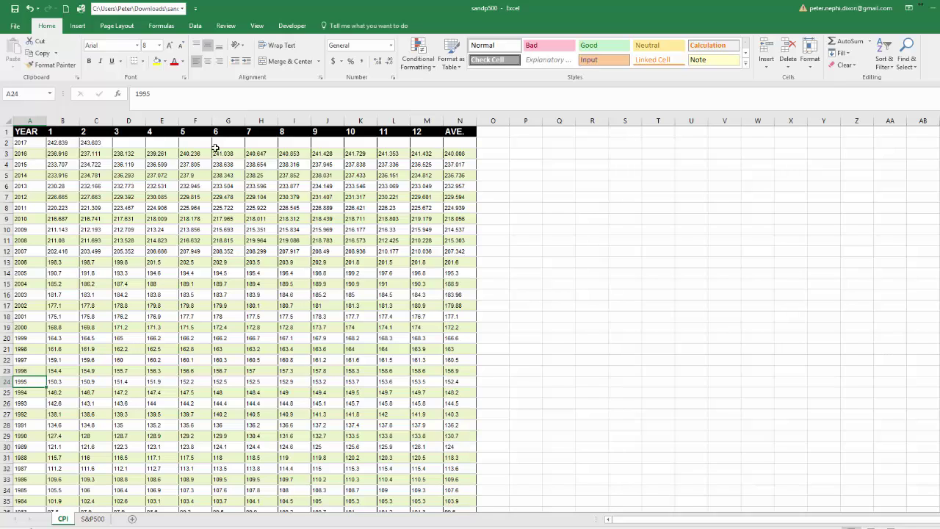
left_click(92, 519)
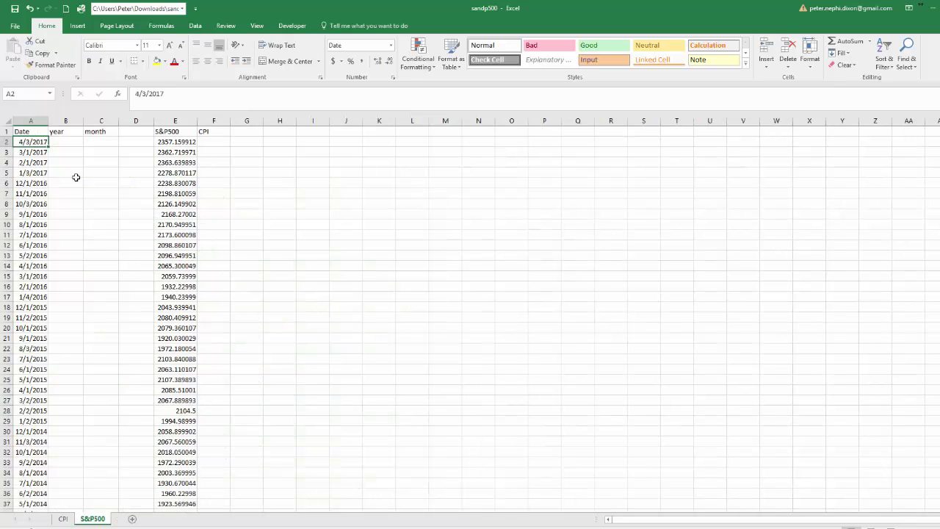
- Enter a YEAR formula in cell B2 that takes the year from the date in A2
left_click(65, 144)
type("=")
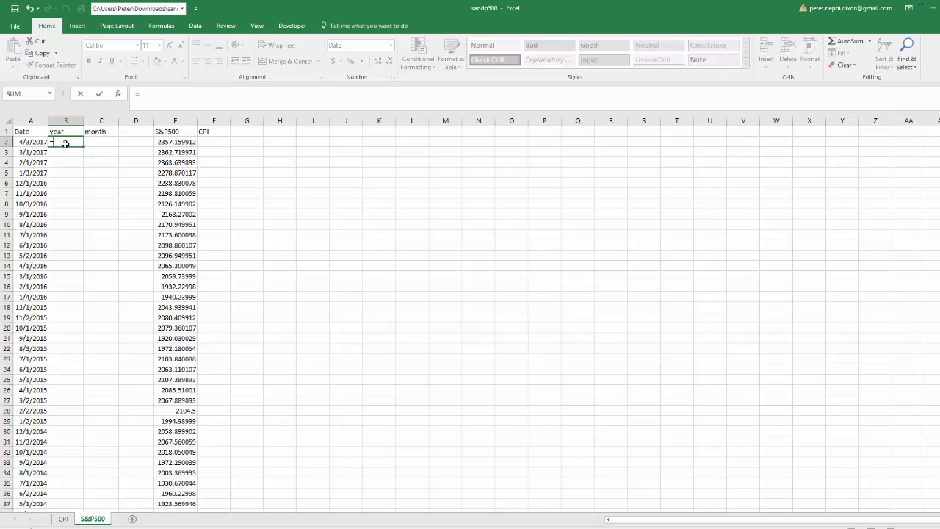
type("year")
key("Tab")
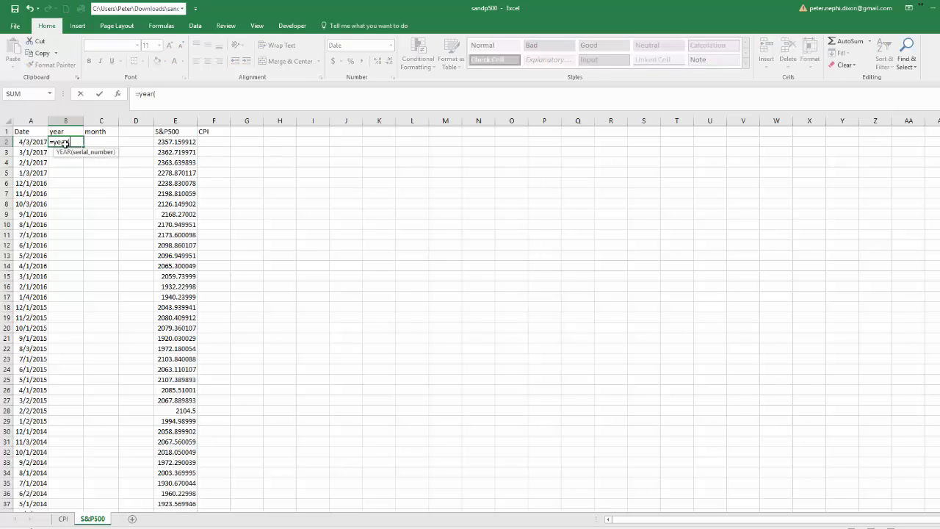
key("Left")
key("Tab")
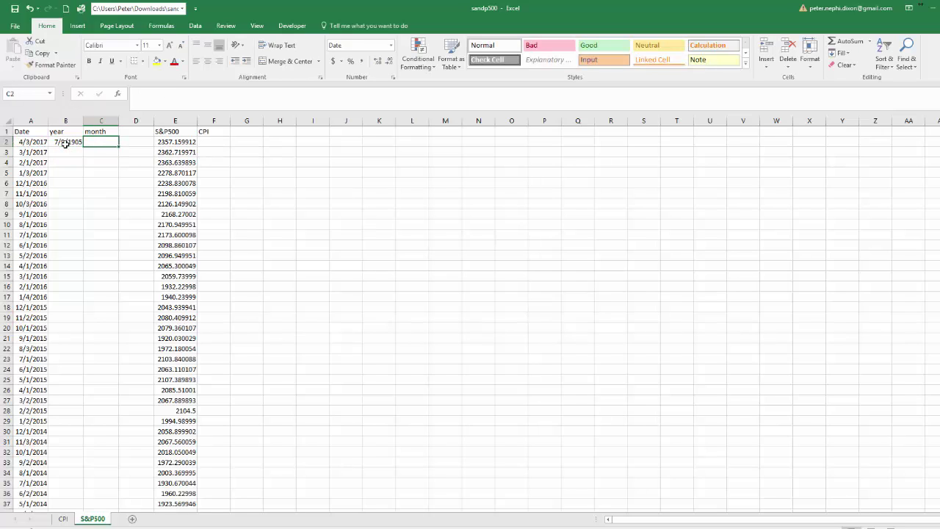
- Enter a MONTH formula in cell C2 that takes the month from the date in A2
type("=month(")
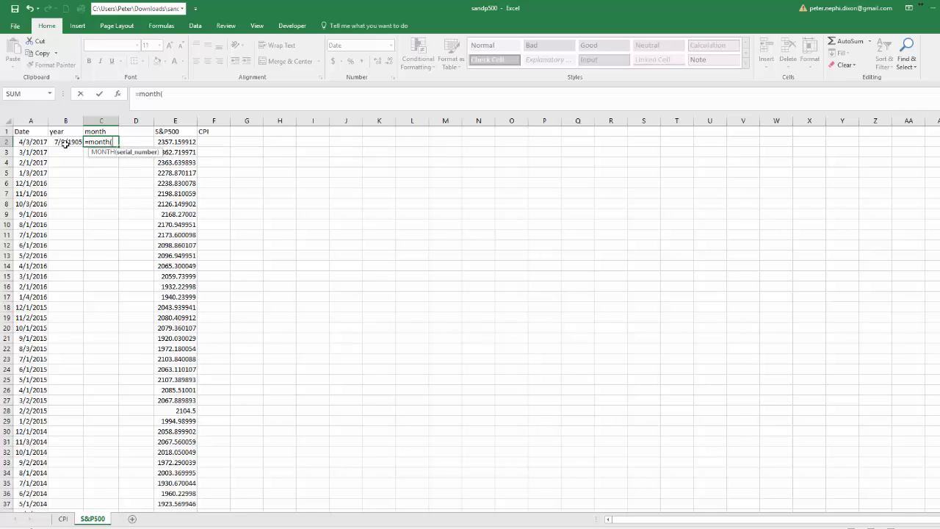
left_click(30, 142)
type(")")
key("Return")
- Format B2:C2 as General and fill the year and month formulas down for all dates
left_click_drag(66, 141, 102, 141)
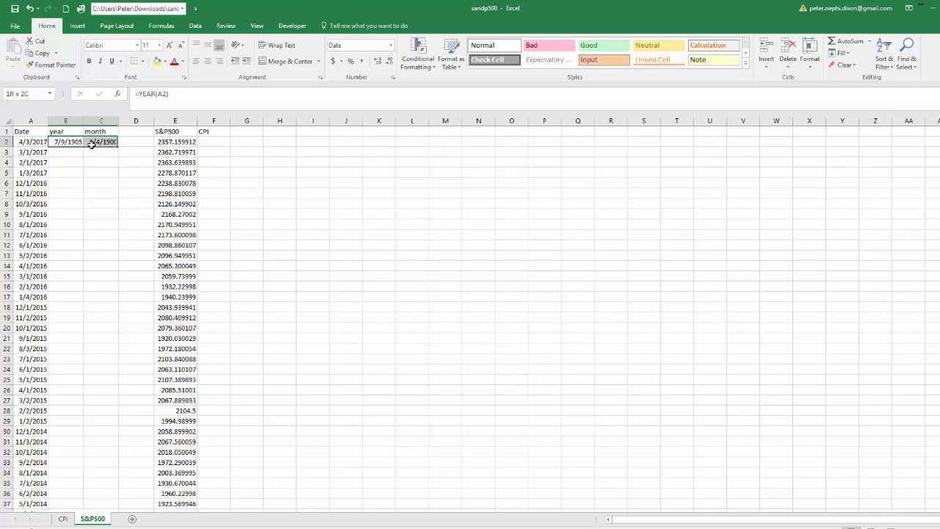
left_click(391, 45)
left_click(377, 66)
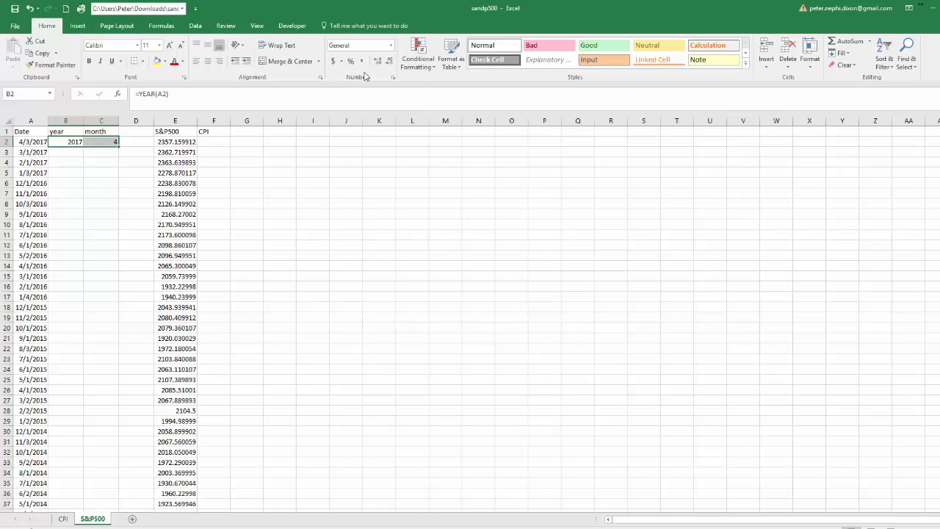
double_click(119, 147)
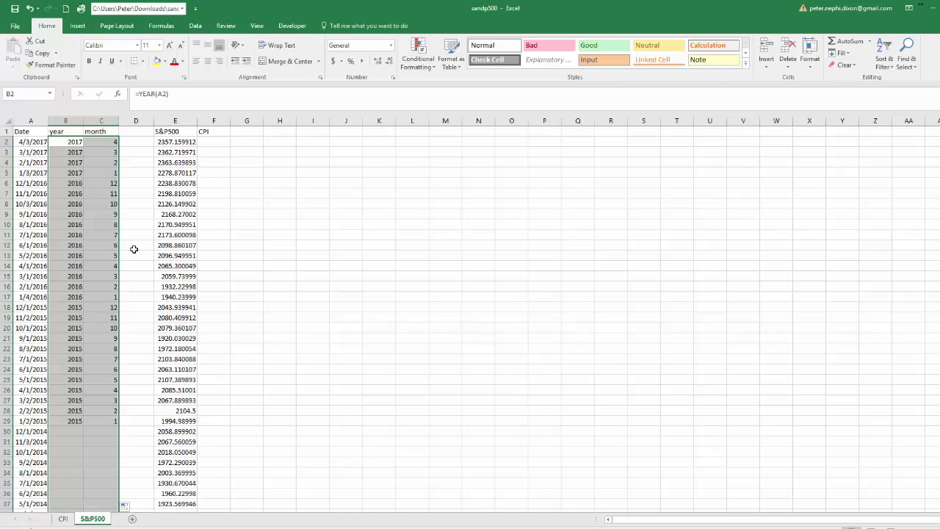
- Start a VLOOKUP formula in cell F2 with year cell B2 as the lookup value and the CPI sheet as the source
left_click(134, 133)
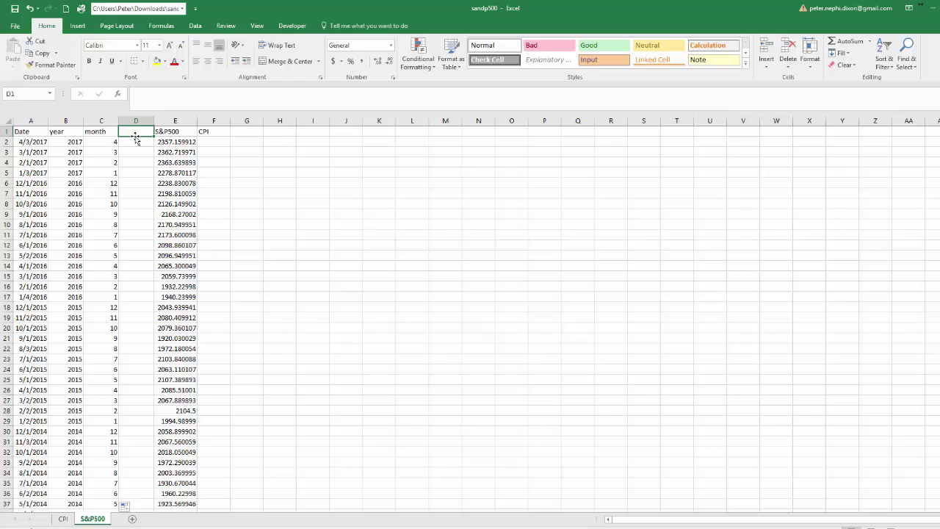
left_click(175, 142)
left_click(138, 132)
key("Down")
key("Right")
key("Right")
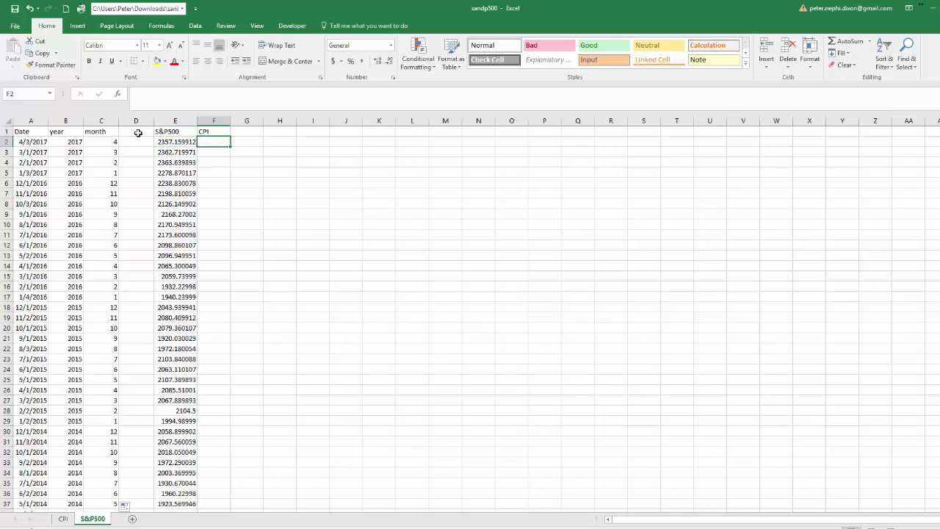
type("=")
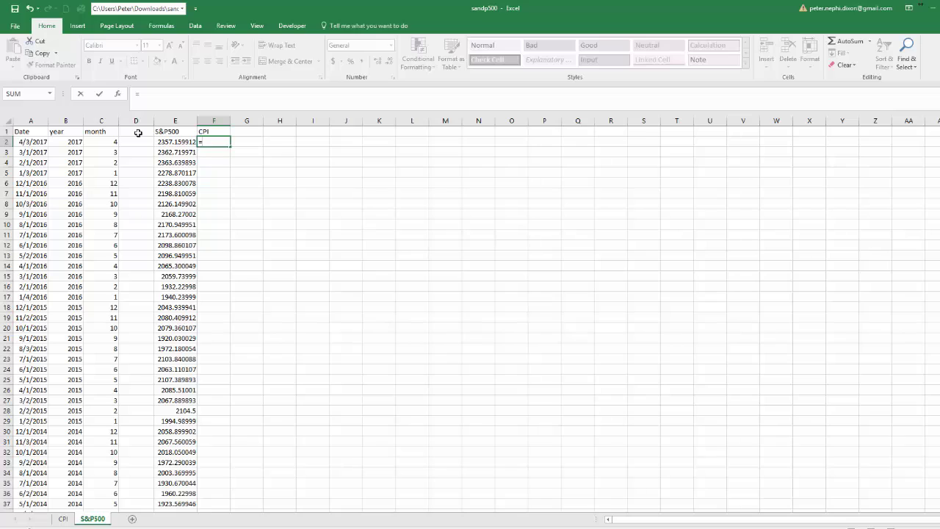
type("vlookup")
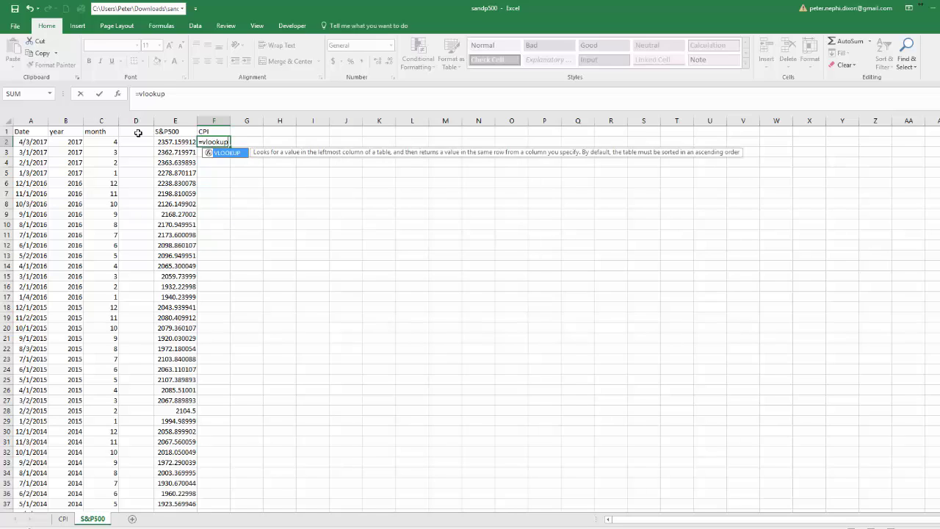
type("(")
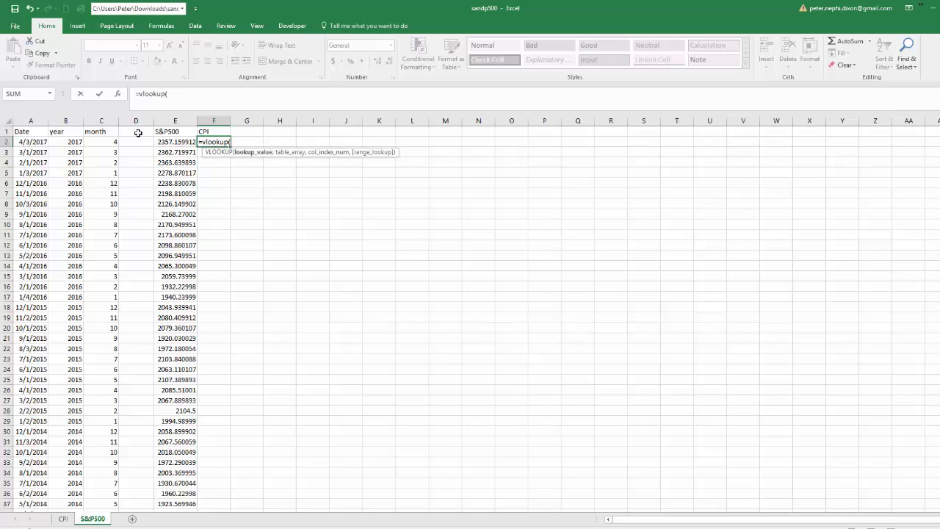
key("Left")
key("Left")
key("Left")
key("Left")
type(",")
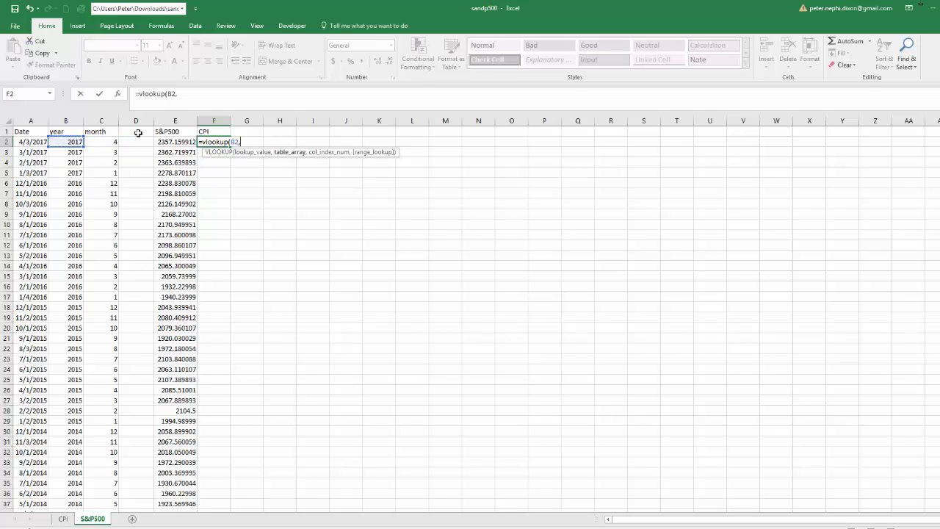
left_click(63, 518)
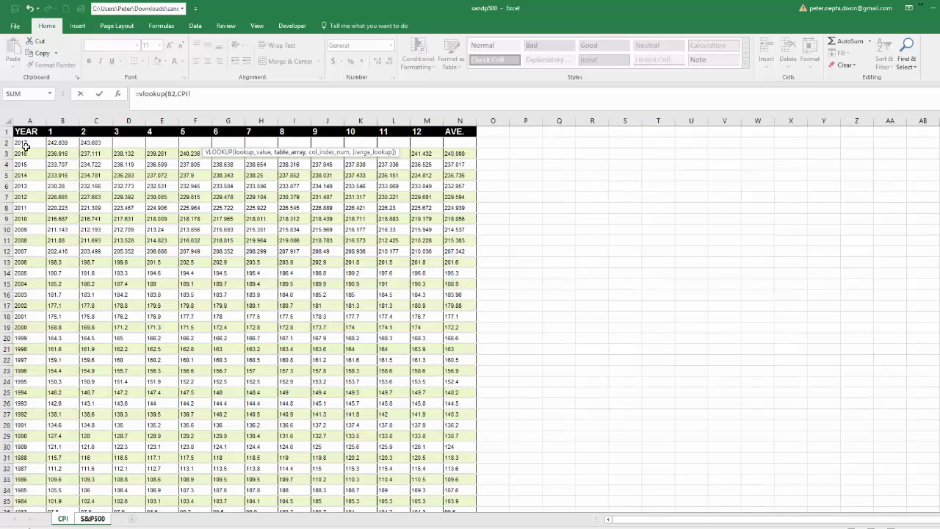
left_click(28, 141)
key("shift+Right")
key("shift+Right")
key("shift+Right")
key("shift+Right")
key("shift+Right")
key("shift+Right")
key("shift+Right")
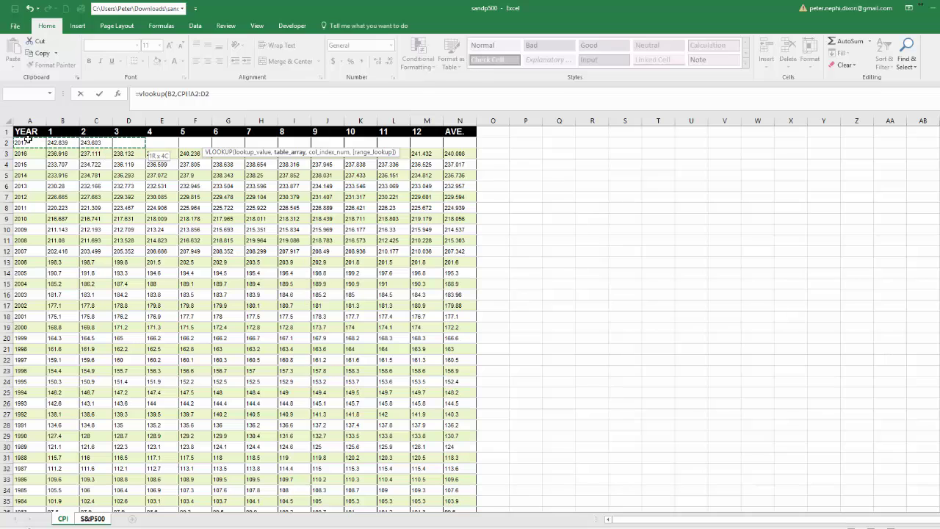
key("ctrl+shift+Right")
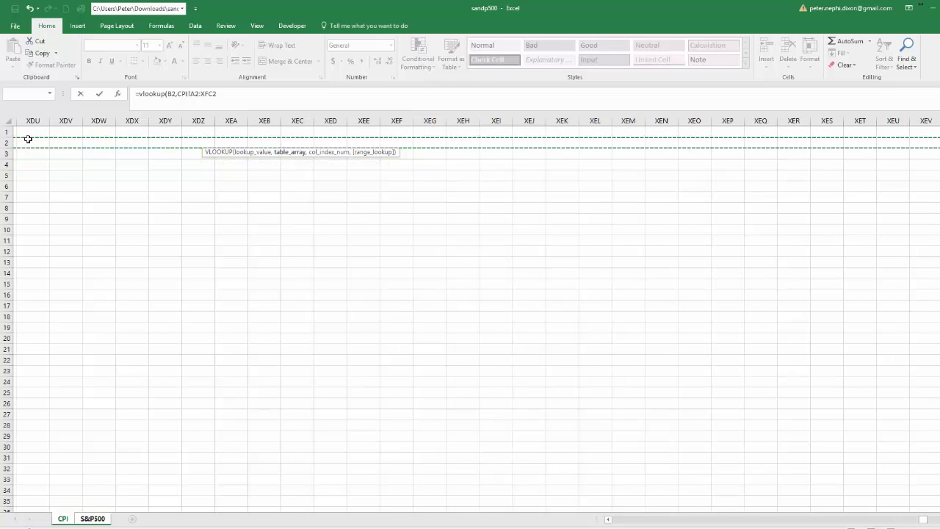
- Set the lookup table to the entire CPI table as the absolute range $A$1:$N$106
key("ctrl+Home")
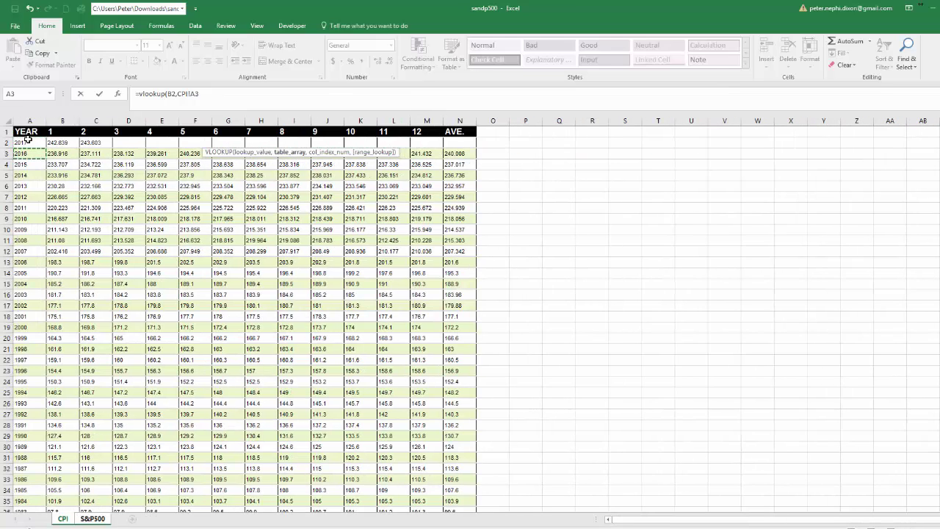
key("ctrl+shift+End")
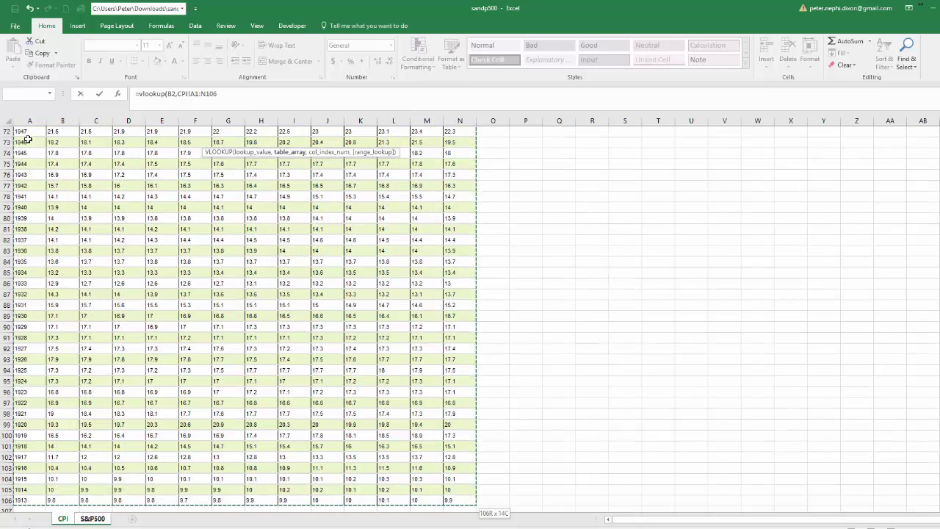
key("F4")
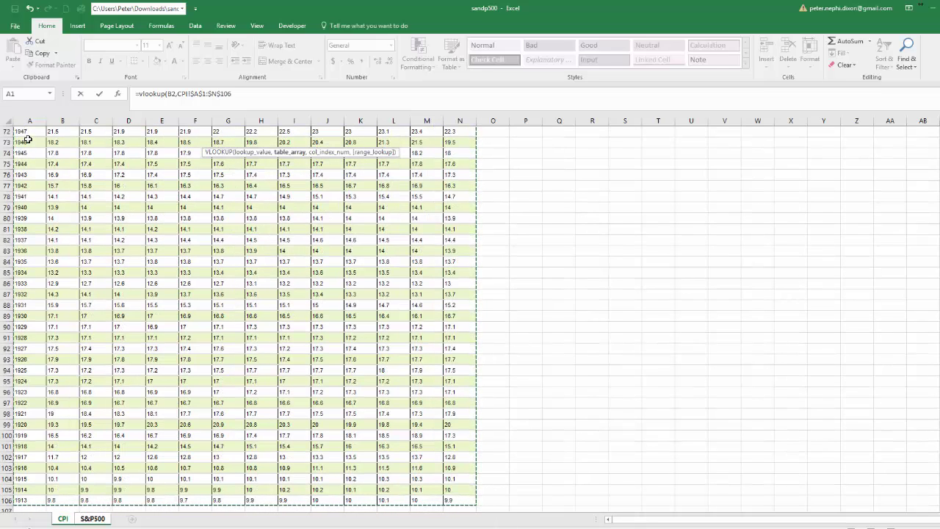
type(",")
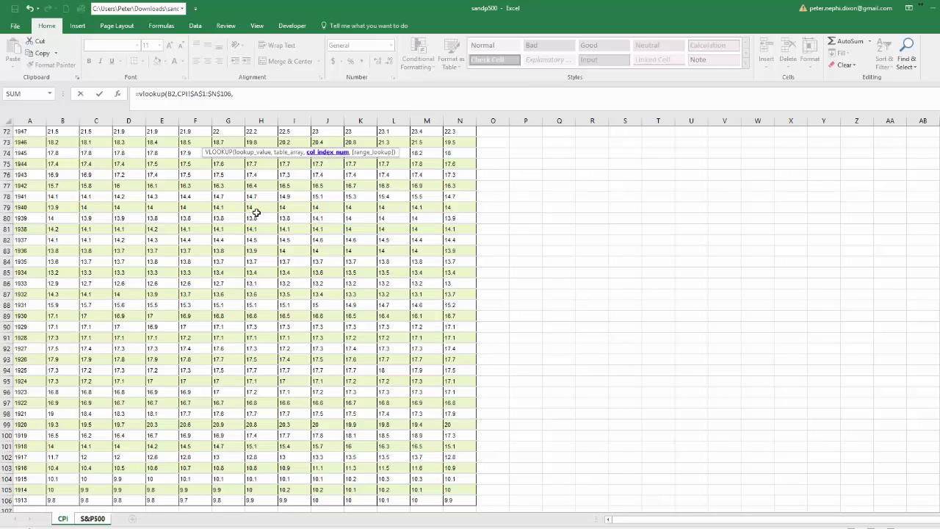
- Complete the VLOOKUP in F2 with month cell C2+1 as the column index and FALSE for an exact match
left_click(91, 519)
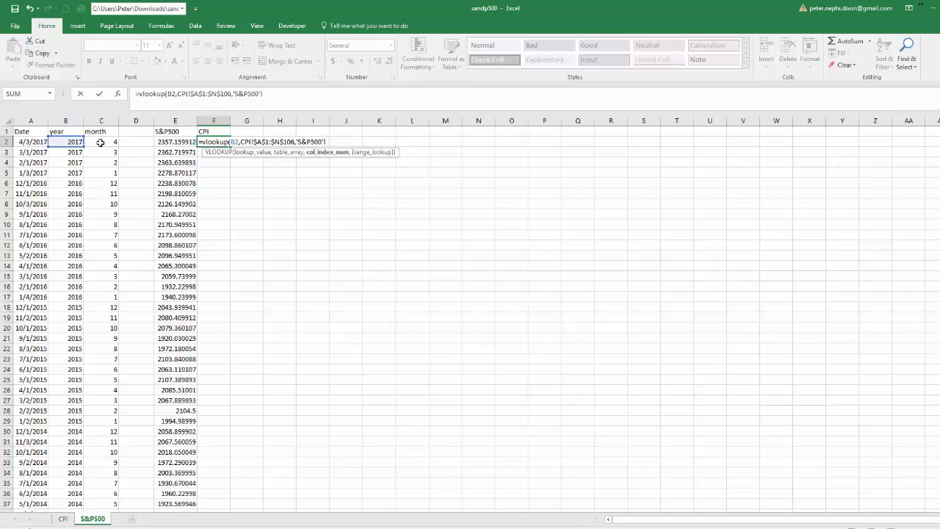
left_click(101, 143)
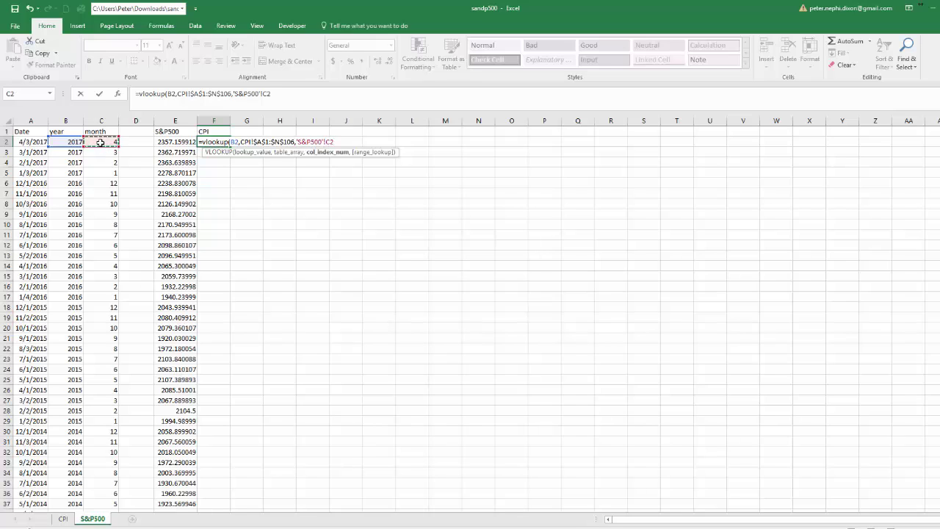
type("+1,")
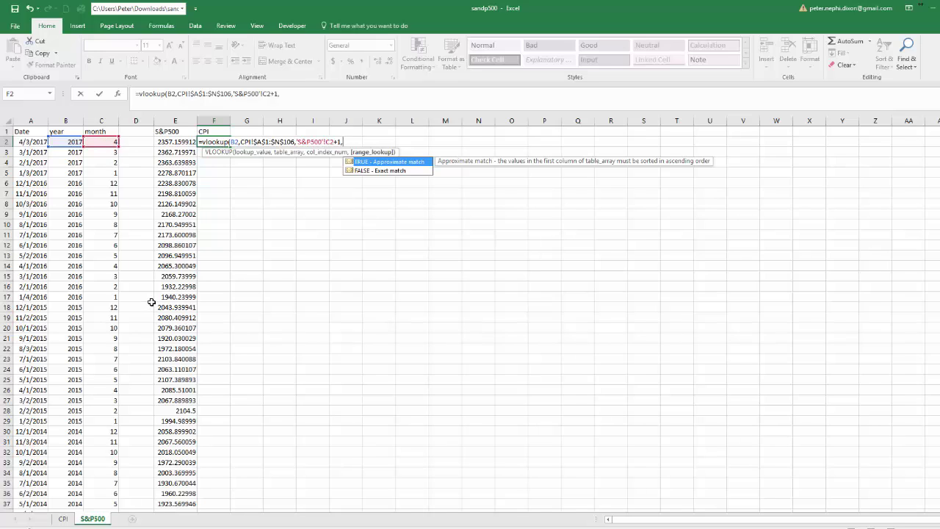
type("ffalse")
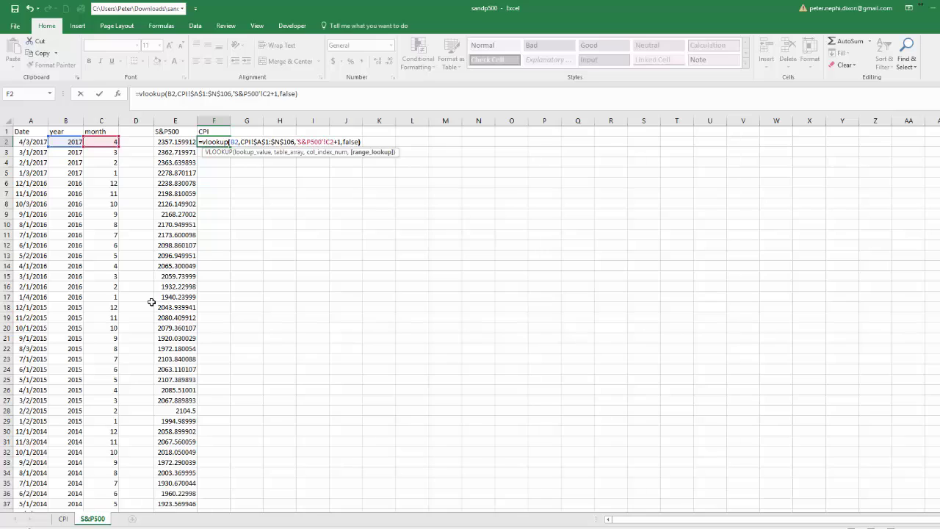
type(")")
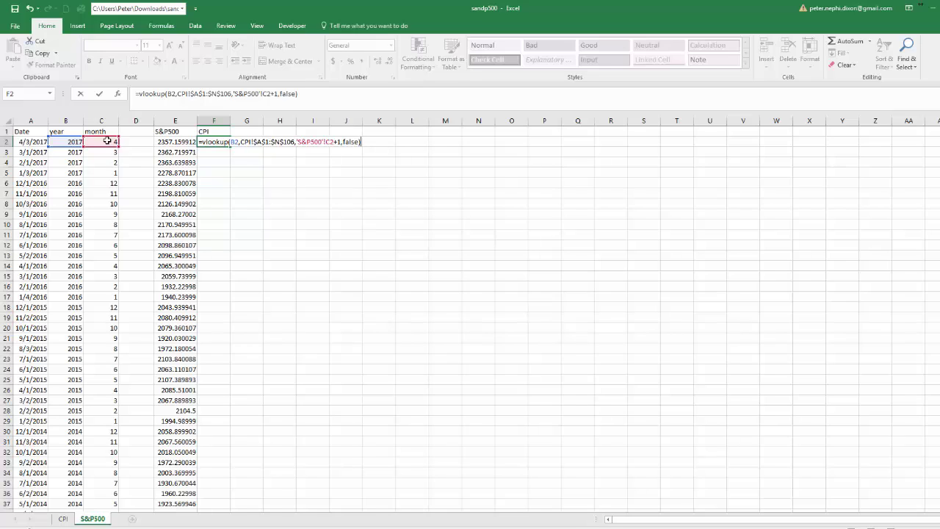
key("Return")
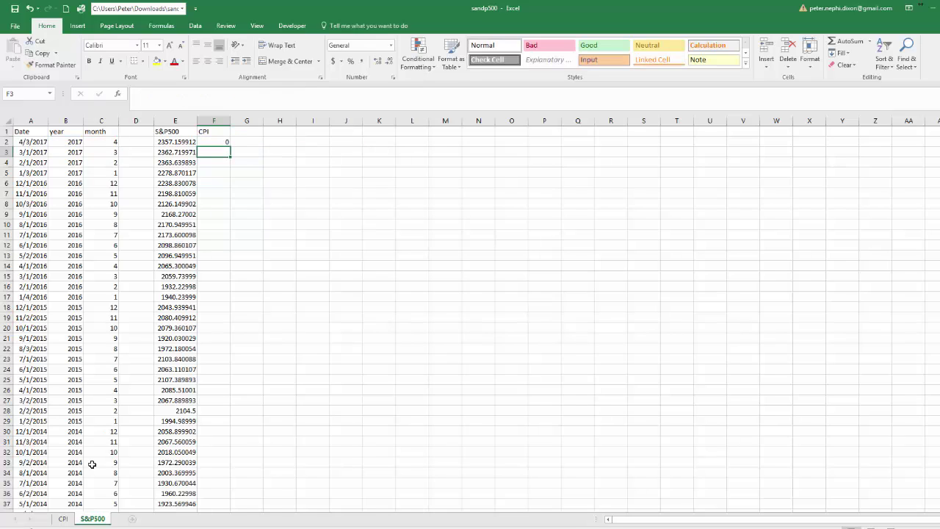
- Examine the CPI sheet's year rows and month columns, tracing the 2016 row across to month 4
left_click(63, 518)
scroll(79, 162, "up", 5)
left_click(81, 162)
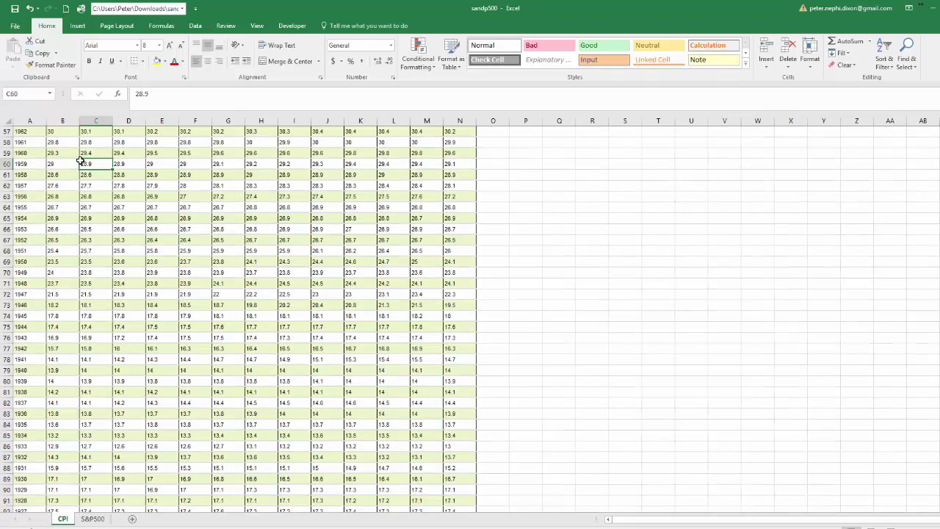
key("ctrl+Home")
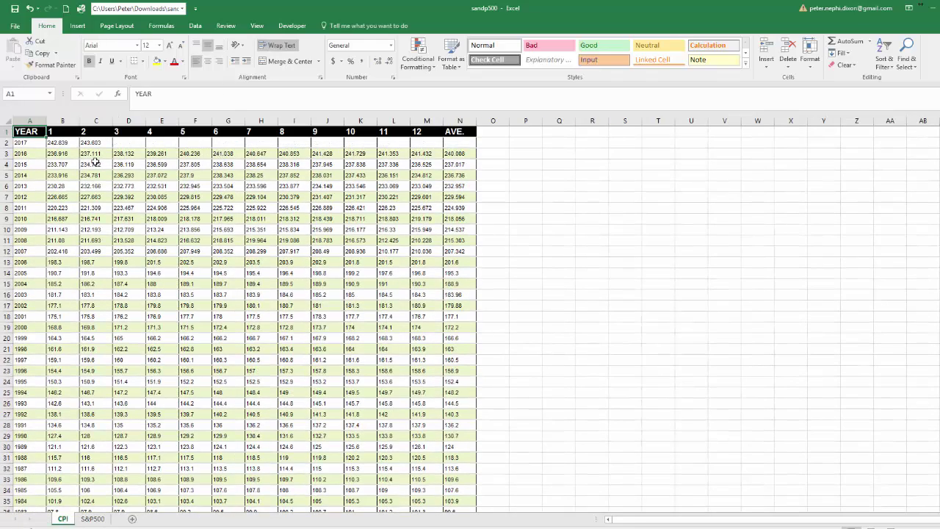
left_click(30, 157)
key("Right")
key("Right")
key("Right")
key("Right")
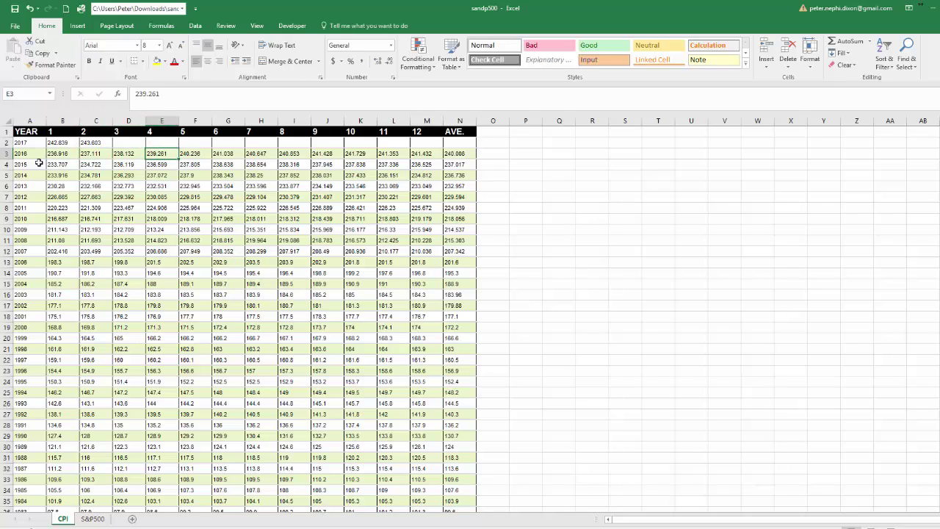
- Fill the CPI VLOOKUP formula from F2 down for all dates on the S&P500 sheet
left_click(92, 518)
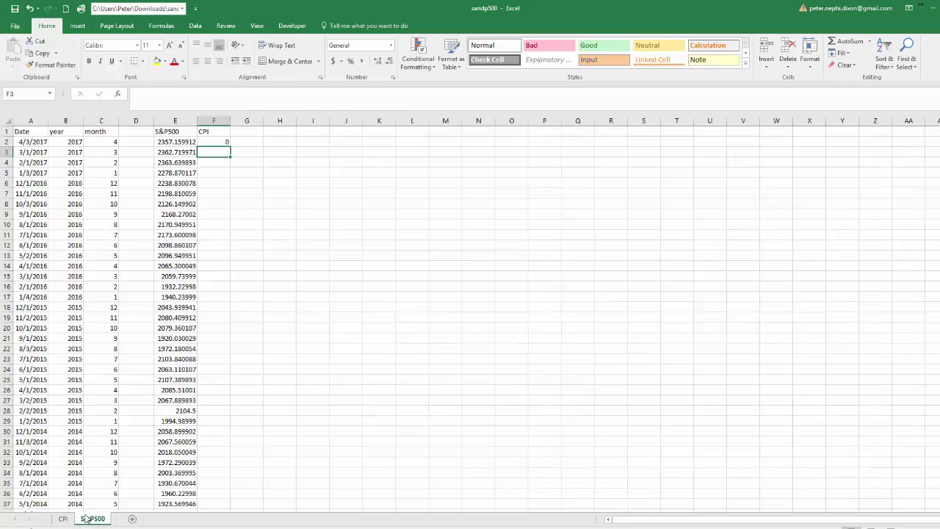
left_click(228, 141)
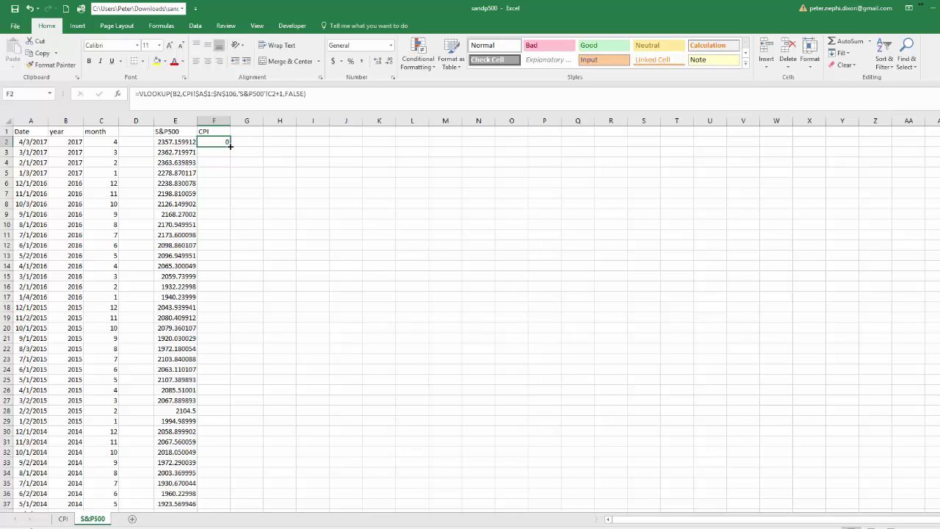
double_click(229, 146)
- Delete entire rows 2 and 3, the April and March 2017 records without CPI data
left_click(221, 150)
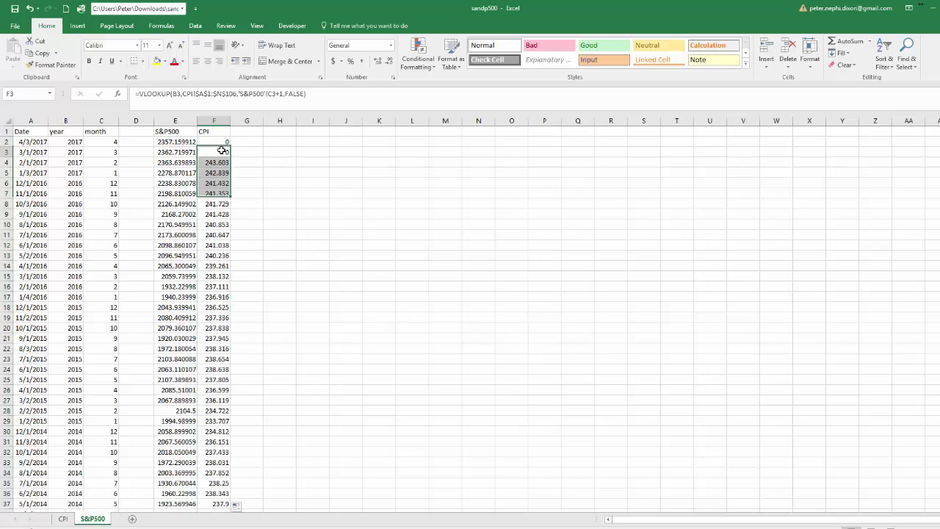
left_click_drag(223, 152, 28, 140)
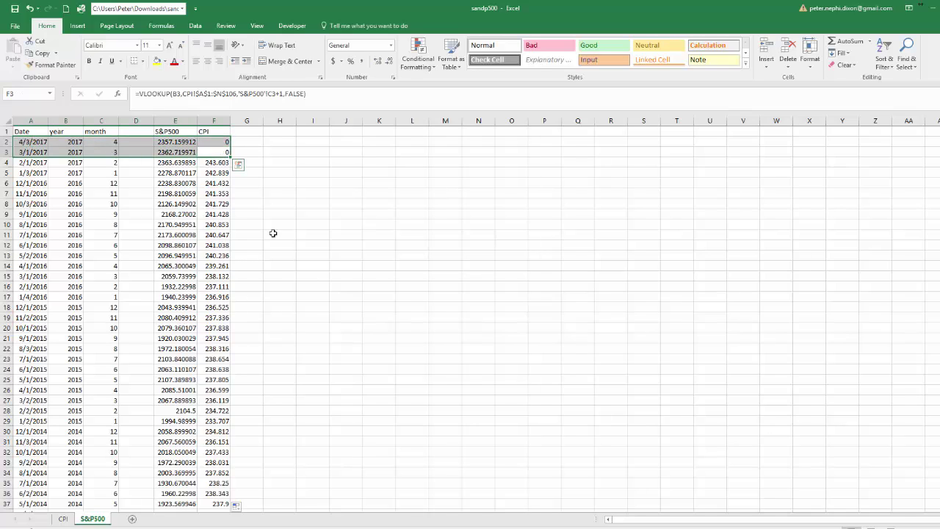
left_click_drag(222, 153, 219, 153)
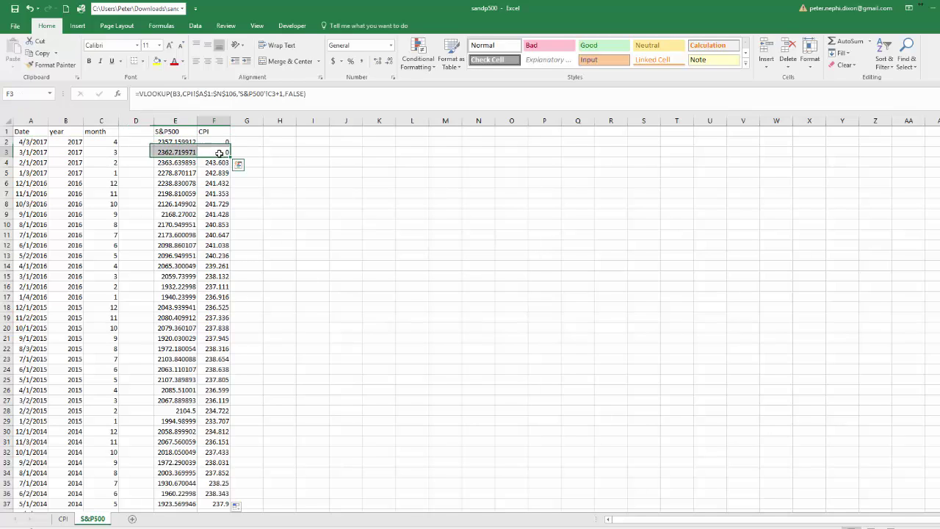
left_click(224, 150)
key("shift+space")
key("shift+Up")
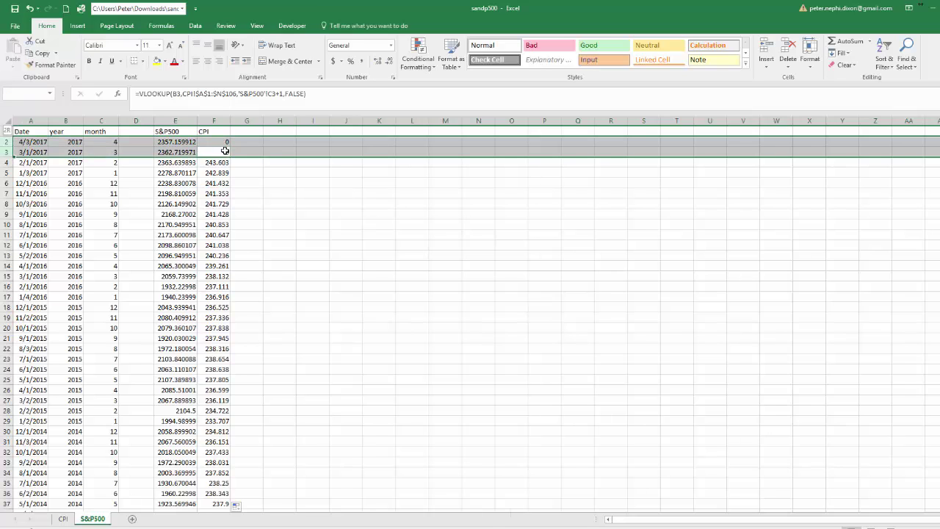
key("ctrl+minus")
key("Down")
key("Up")
key("Up")
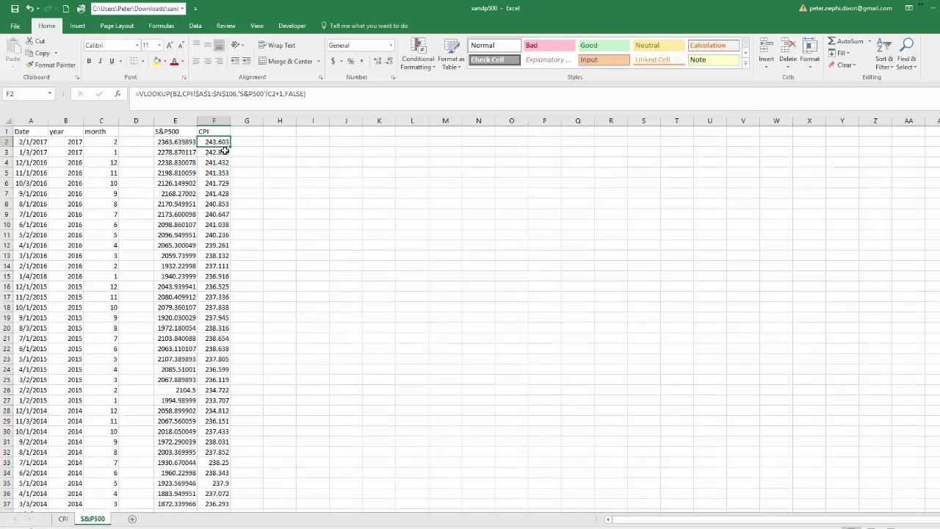
key("Left")
key("Left")
key("Right")
key("Right")
key("Left")
key("Right")
key("Down")
key("Down")
key("Up")
key("Up")
key("Down")
key("Left")
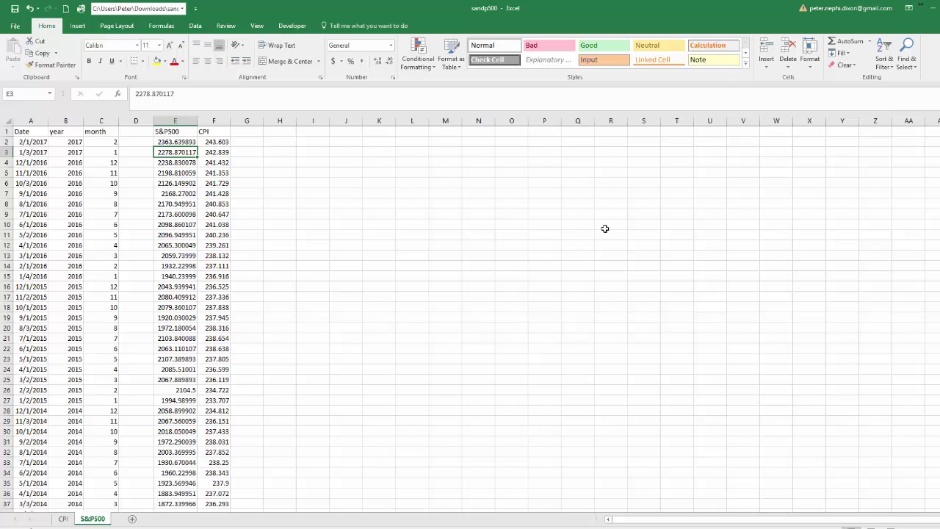
left_click(430, 257)
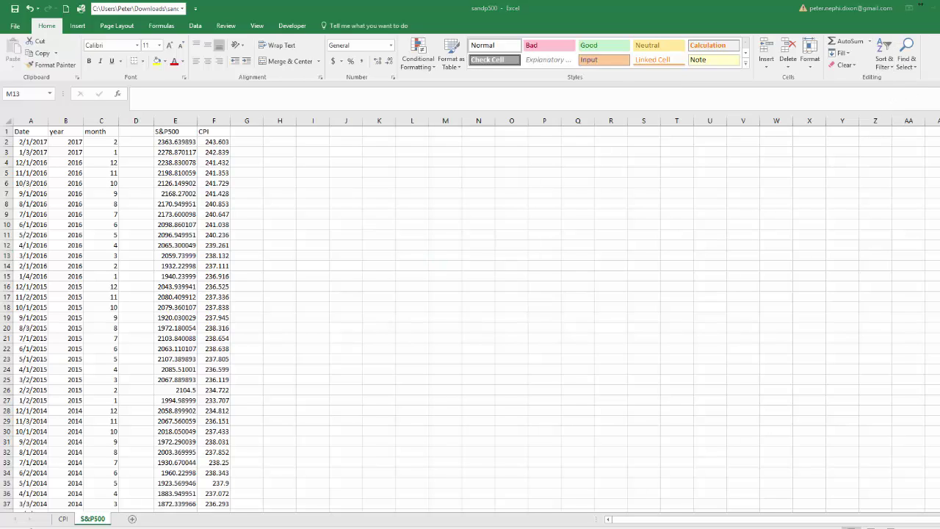
- Examine the S&P500 price column from its most recent entries down to the earliest record
key("alt+Tab")
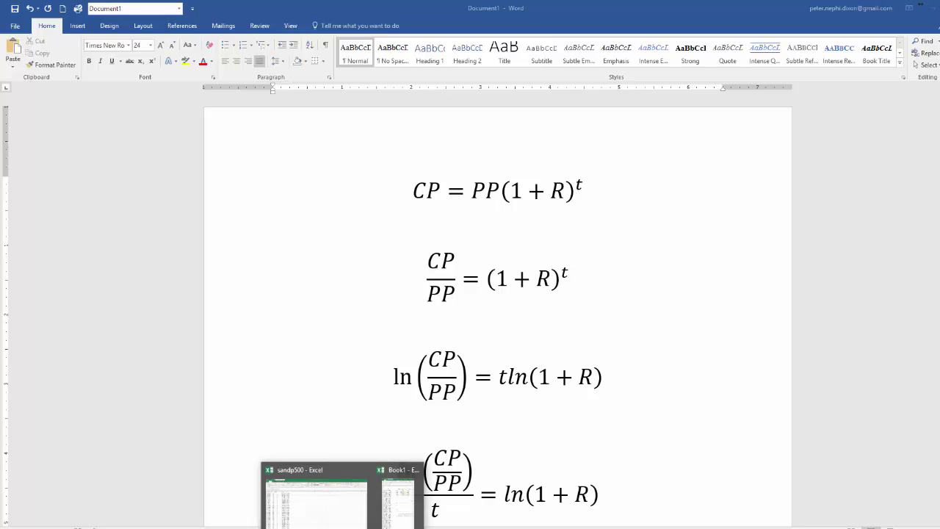
left_click(340, 512)
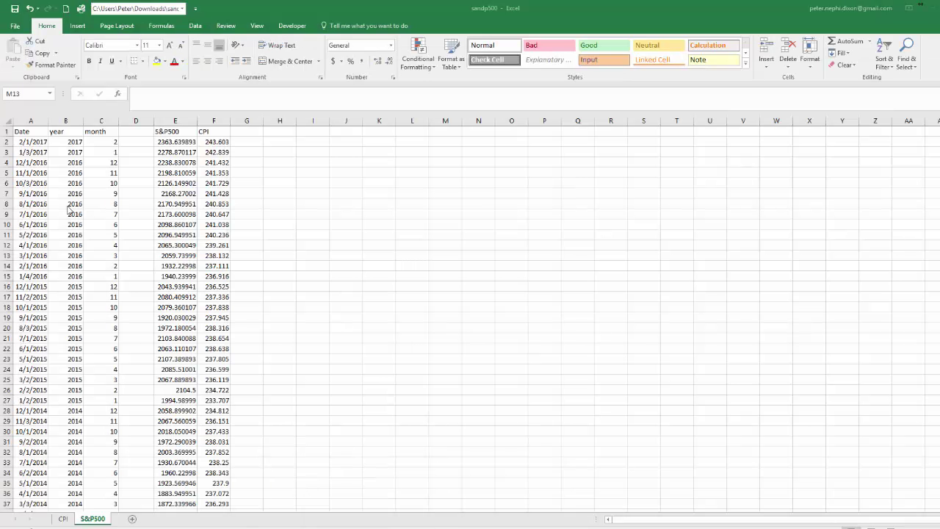
left_click(176, 152)
left_click(176, 141)
left_click(180, 203)
key("ctrl+Down")
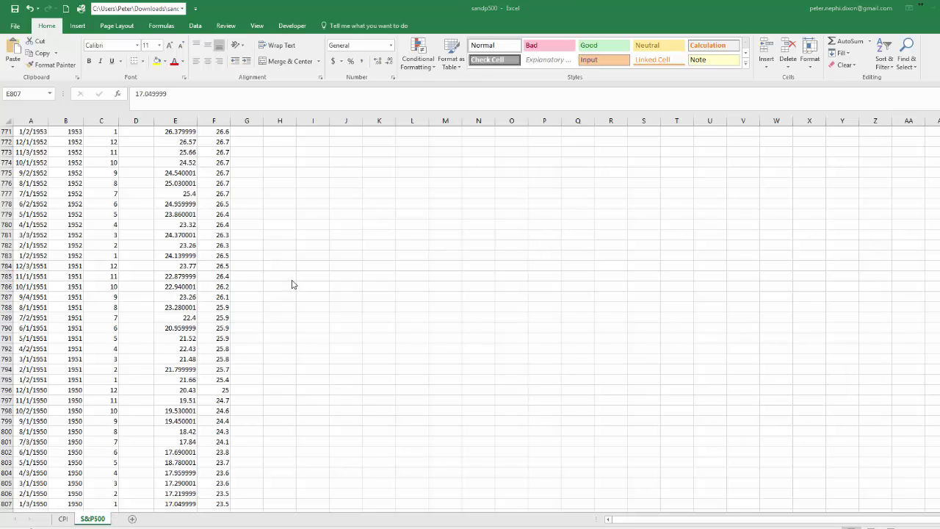
- Switch to the Word document and examine the terms CP, PP, R and t in the equation CP = PP(1 + R)^t
key("alt+Tab")
key("alt+Tab")
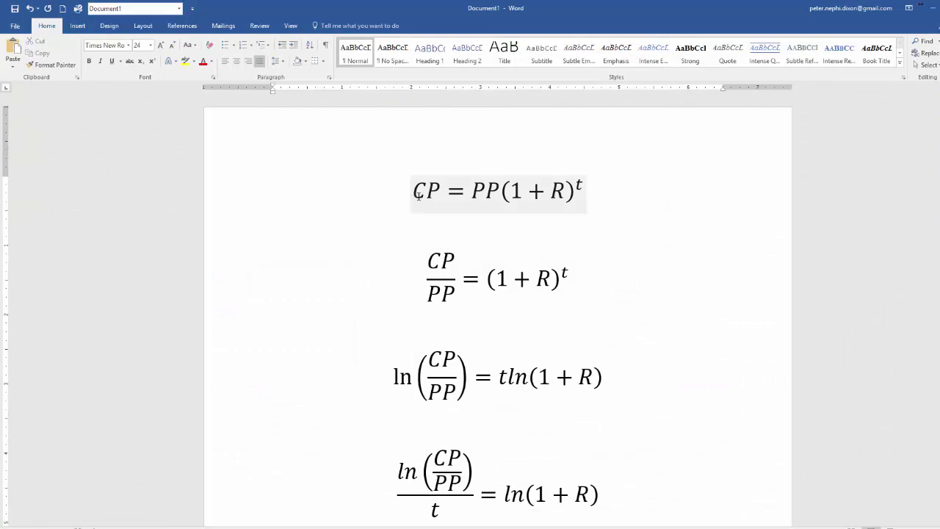
double_click(415, 189)
left_click_drag(485, 192, 500, 192)
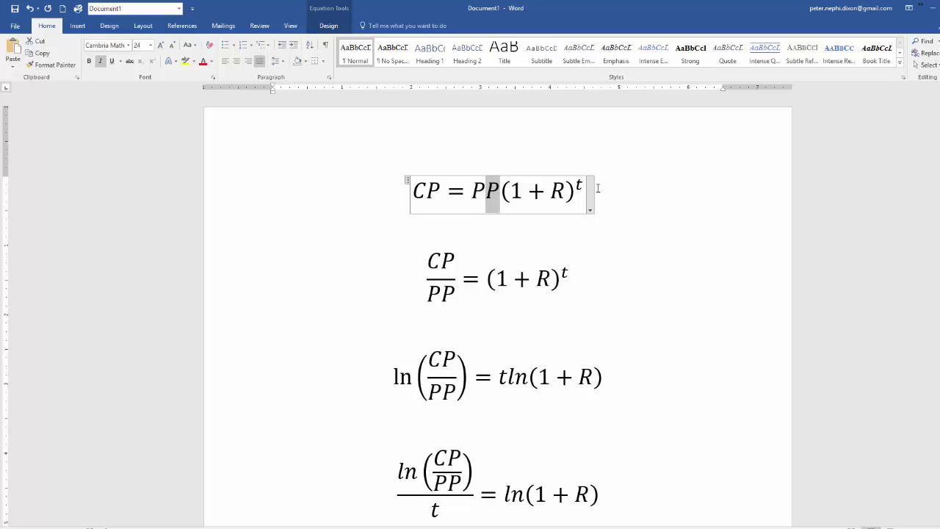
left_click(490, 221)
double_click(556, 191)
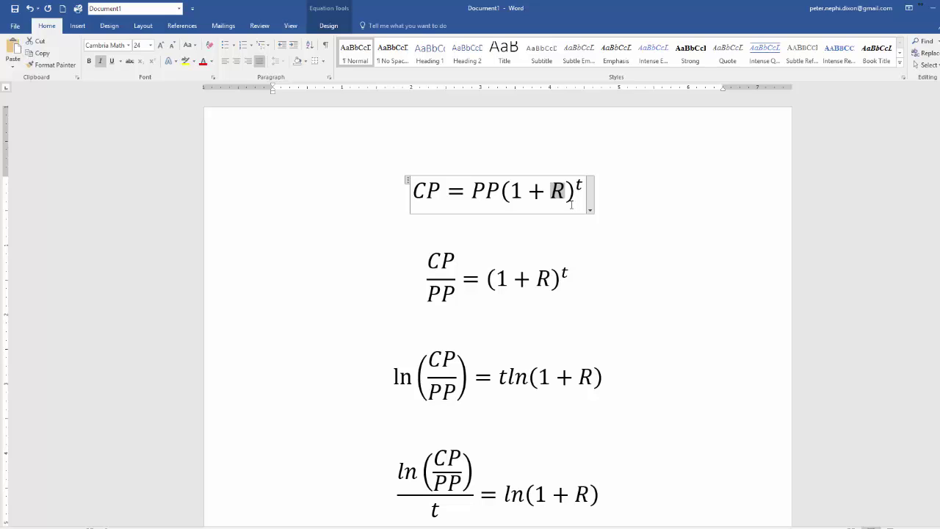
double_click(491, 194)
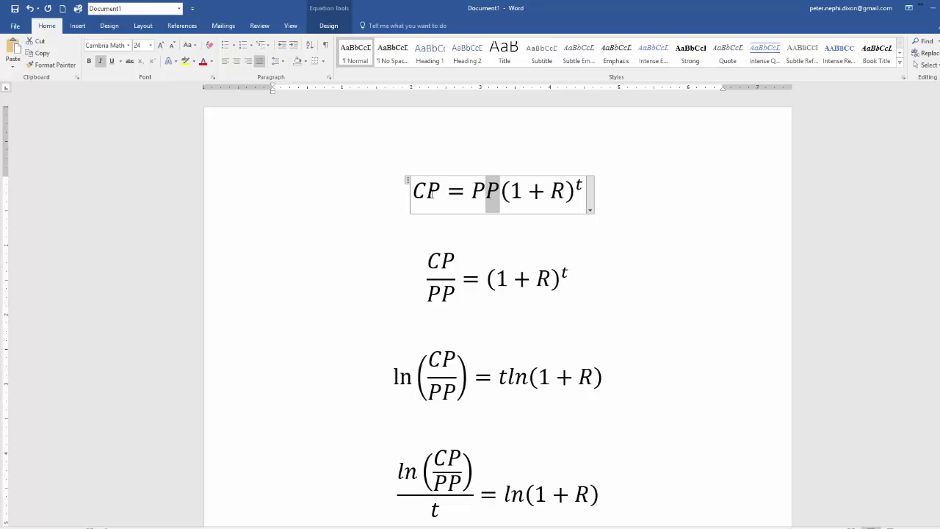
double_click(434, 192)
key("shift+Left")
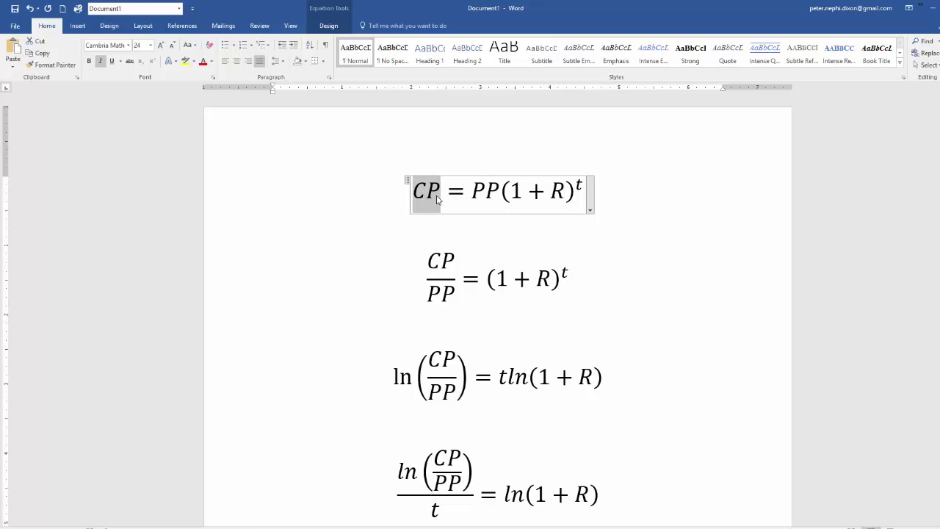
left_click(617, 211)
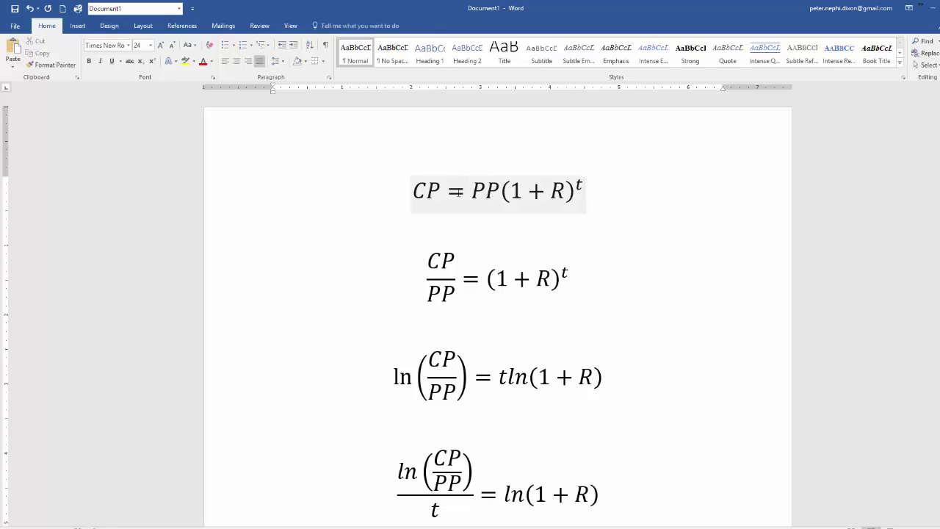
double_click(486, 191)
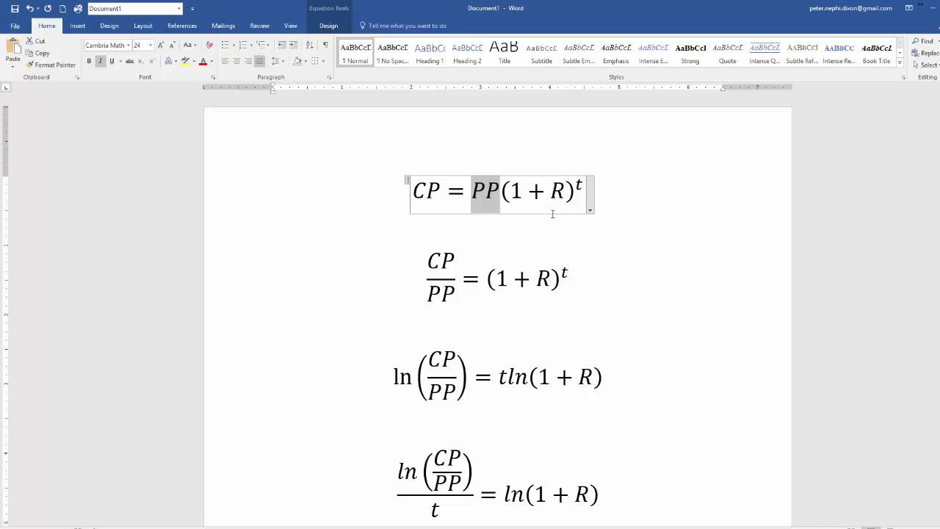
left_click_drag(501, 191, 574, 193)
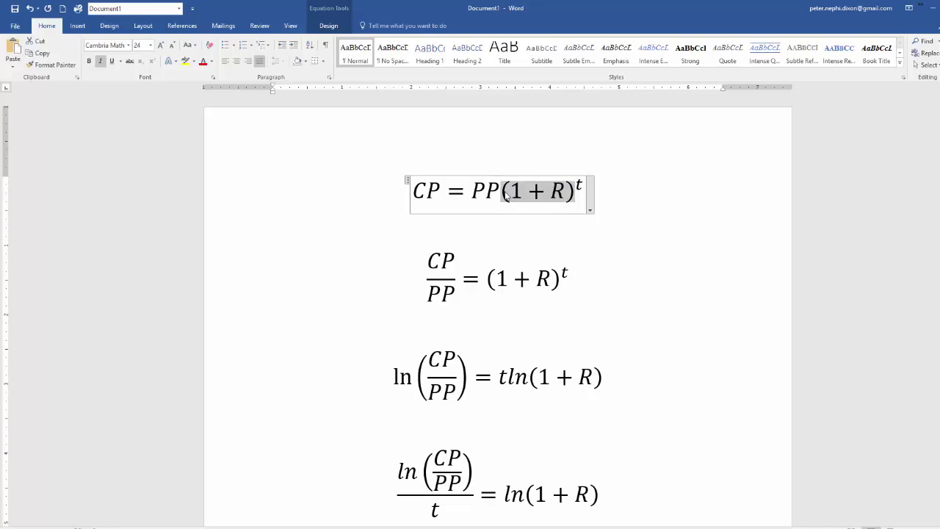
double_click(486, 191)
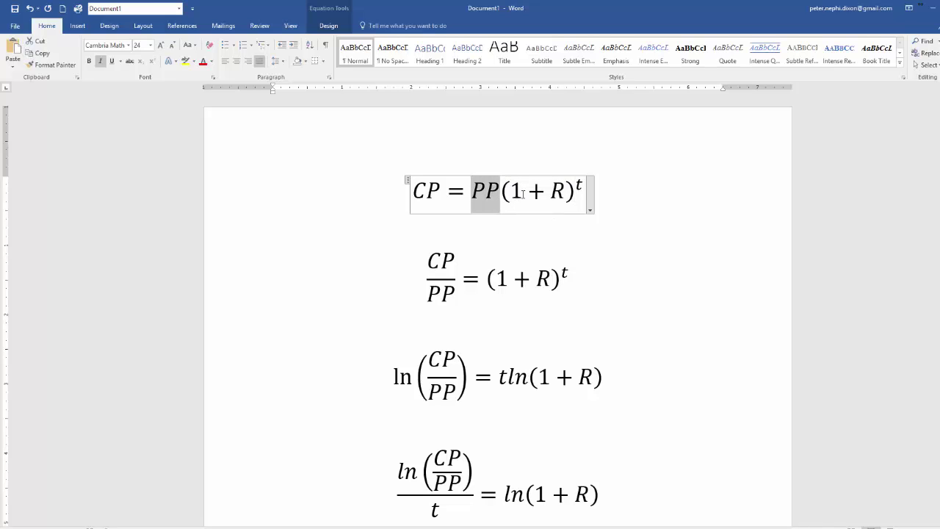
left_click_drag(510, 192, 565, 193)
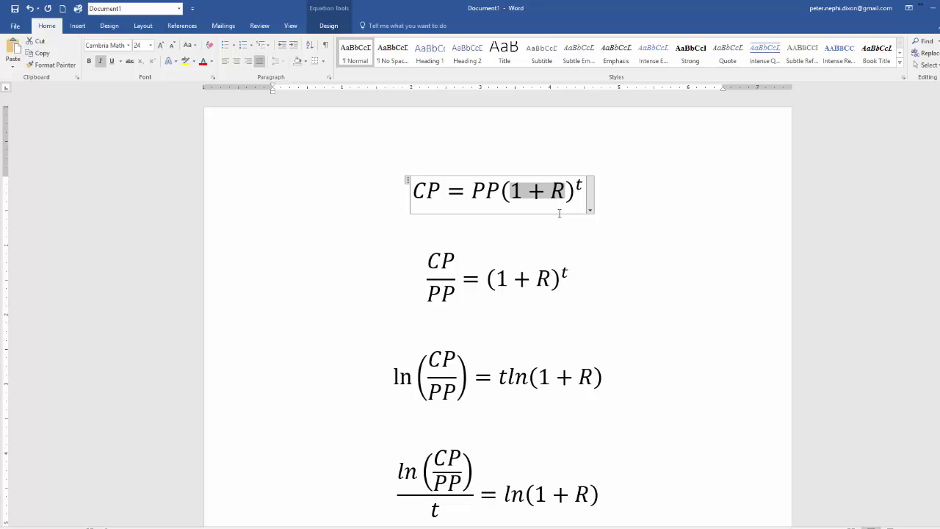
left_click_drag(501, 191, 583, 186)
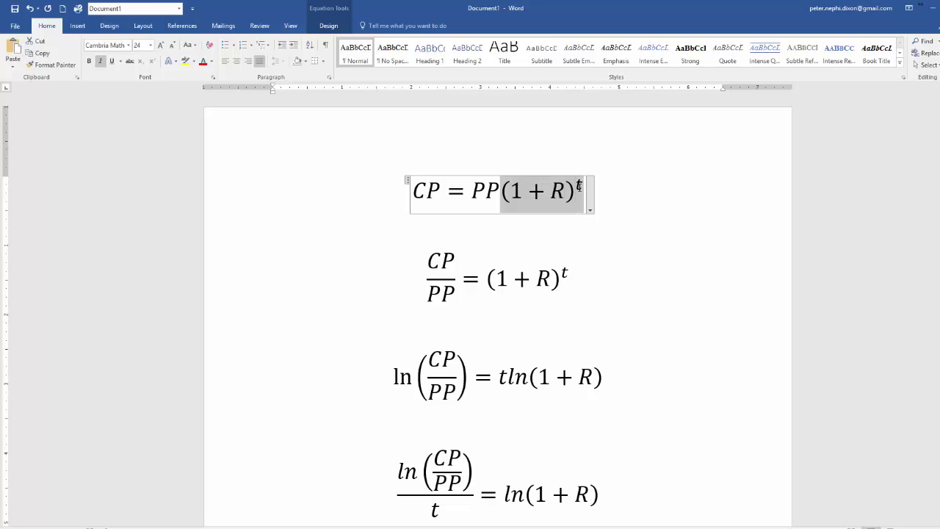
left_click(583, 187)
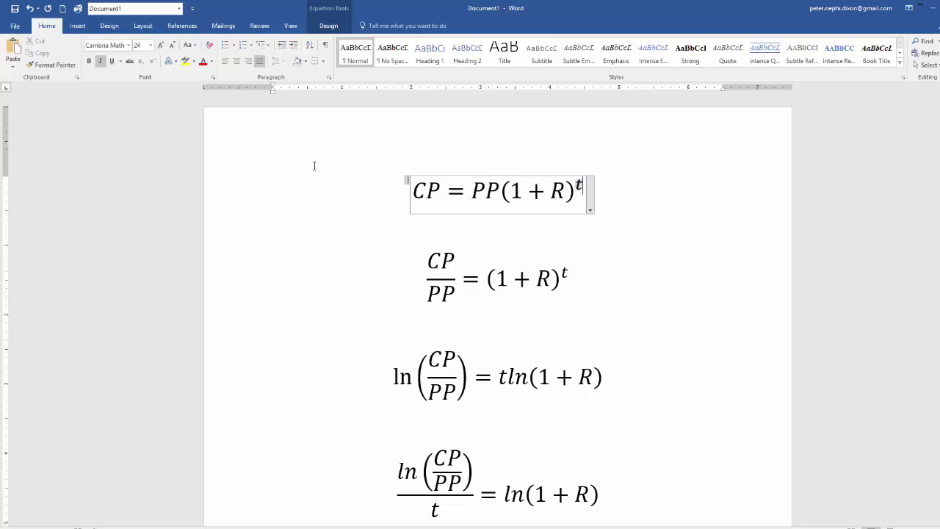
left_click(619, 185)
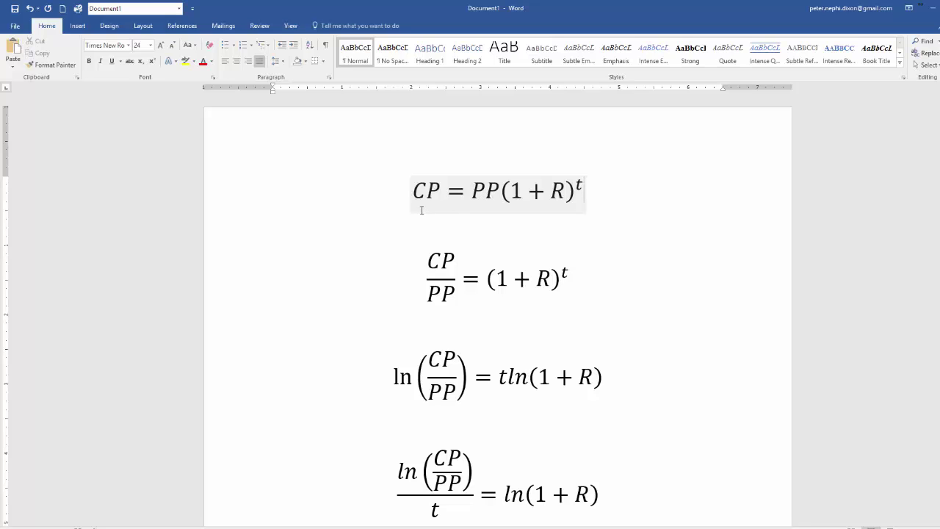
left_click(551, 189)
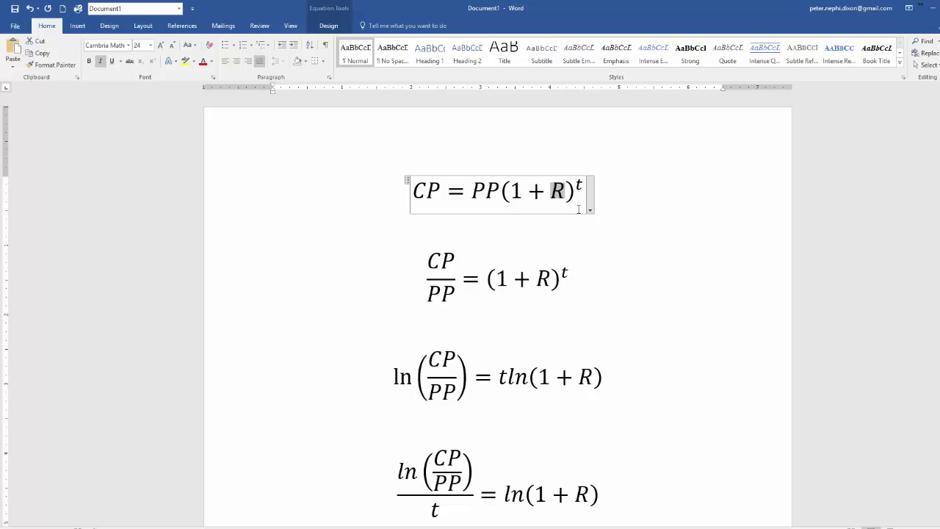
left_click(514, 213)
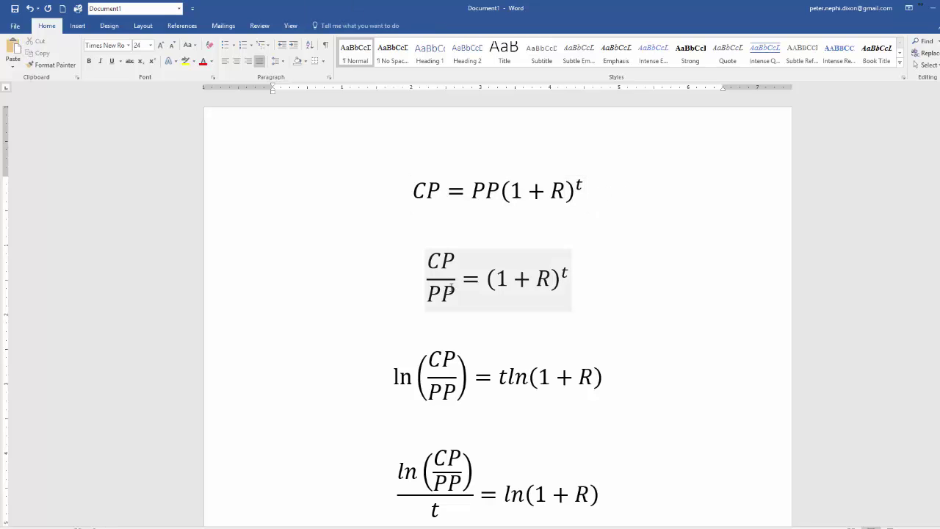
- Read the derivation from the logarithm form through the exponential form to the equation solved for R
scroll(533, 262, "down", 2)
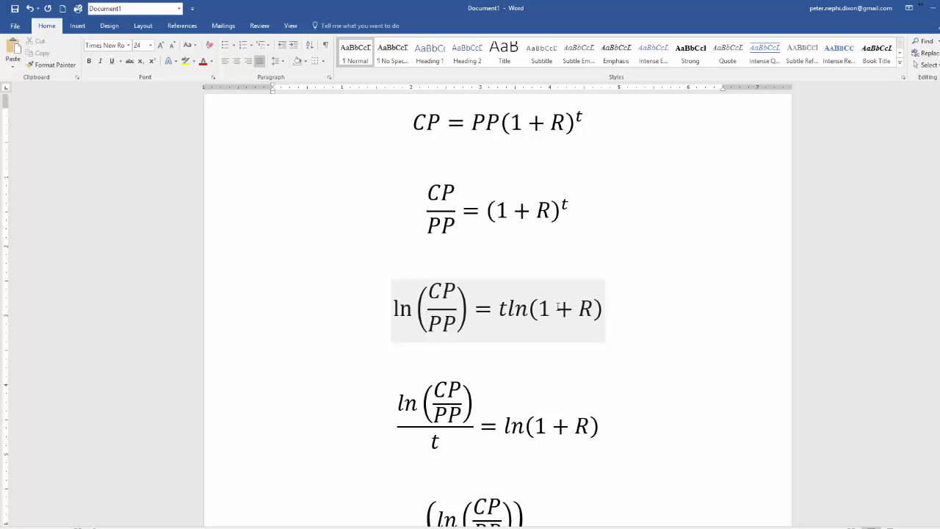
scroll(675, 279, "down", 3)
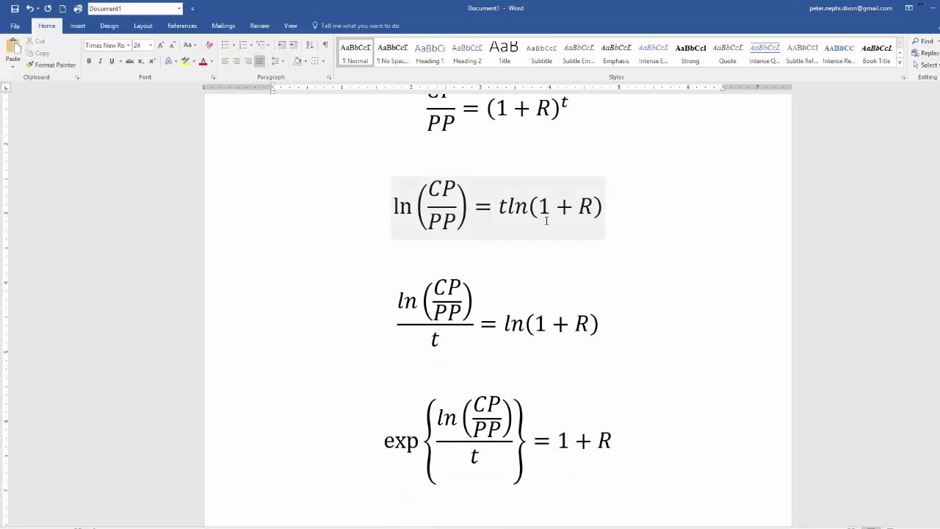
scroll(545, 221, "down", 1)
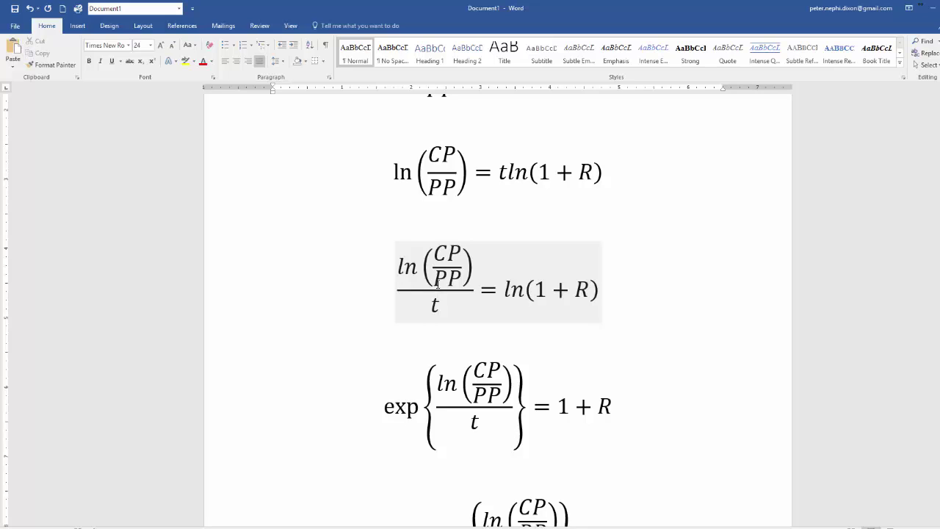
scroll(425, 301, "down", 1)
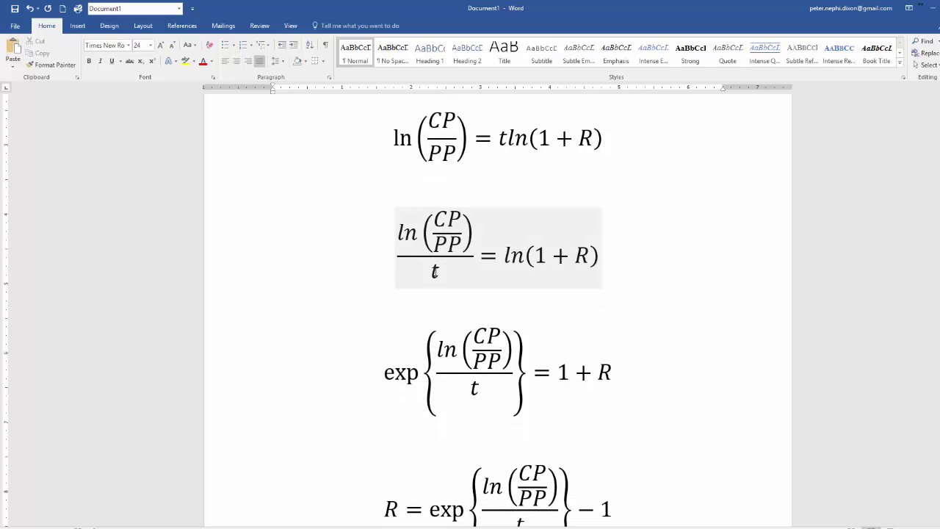
scroll(515, 253, "down", 2)
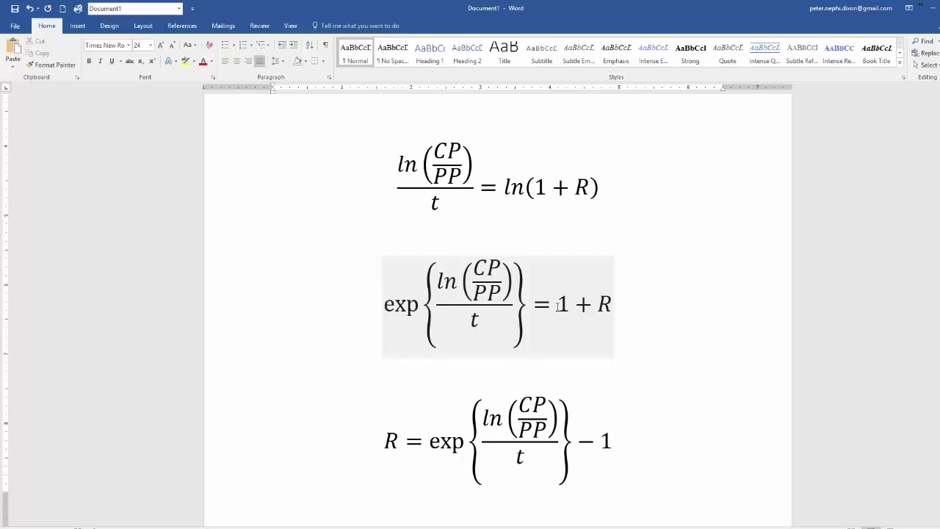
- Examine the exponential equation for 1 + R and the final equation solved for R, including its exp, ln(CP/PP), t and minus 1 terms
key("Up")
left_click(646, 305)
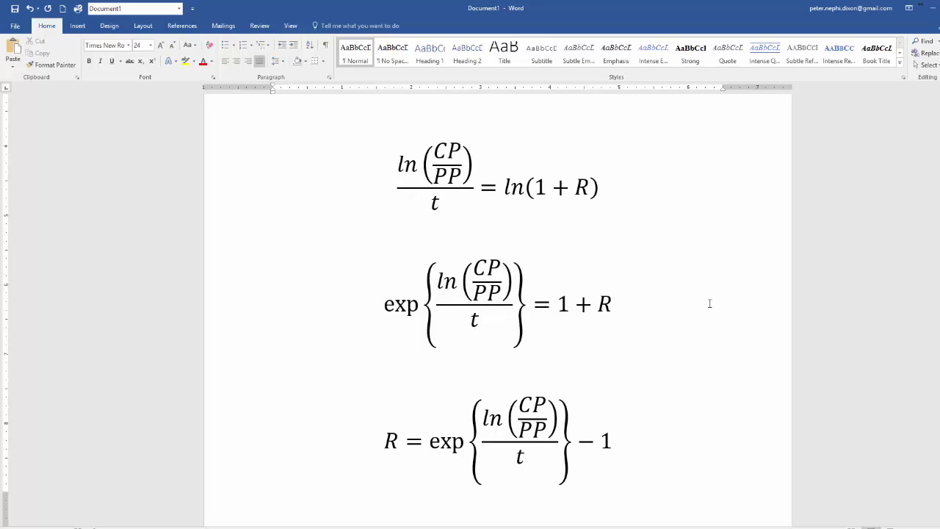
scroll(665, 291, "down", 1)
left_click(578, 241)
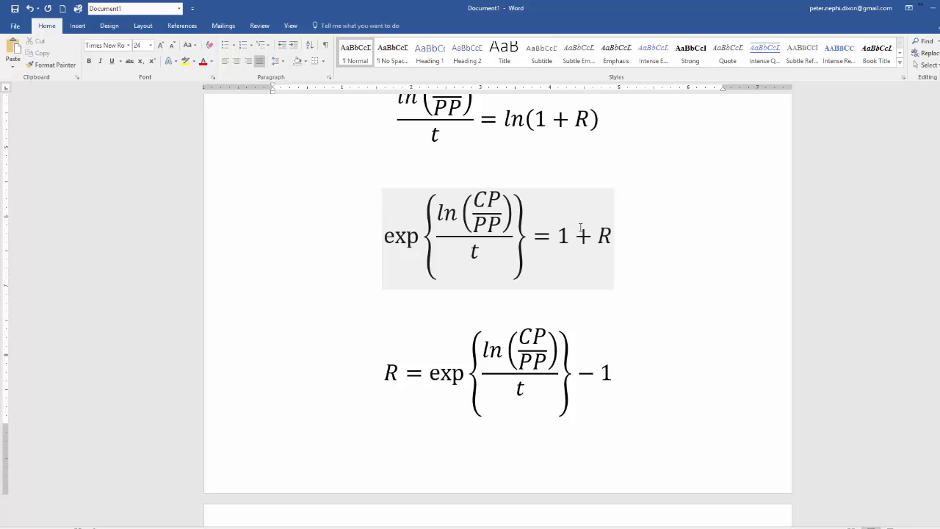
left_click(447, 392)
left_click_drag(392, 372, 610, 378)
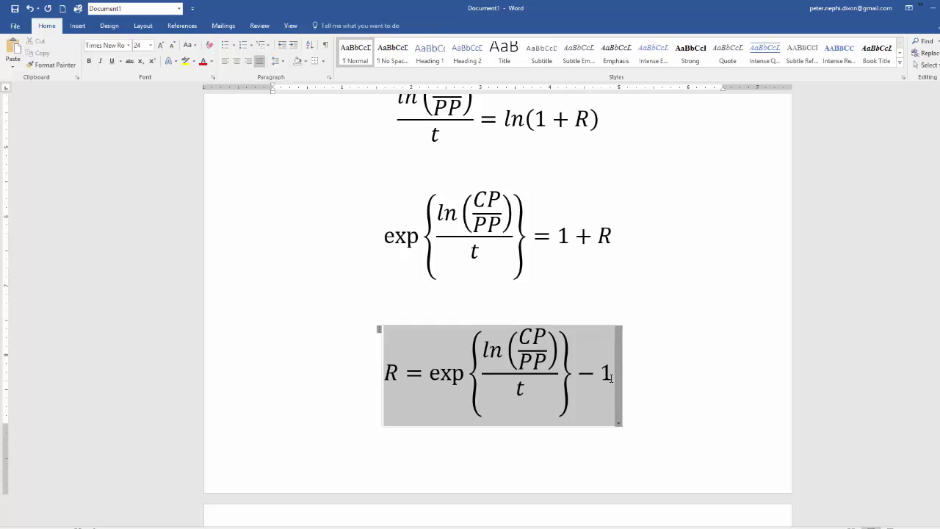
left_click(399, 375)
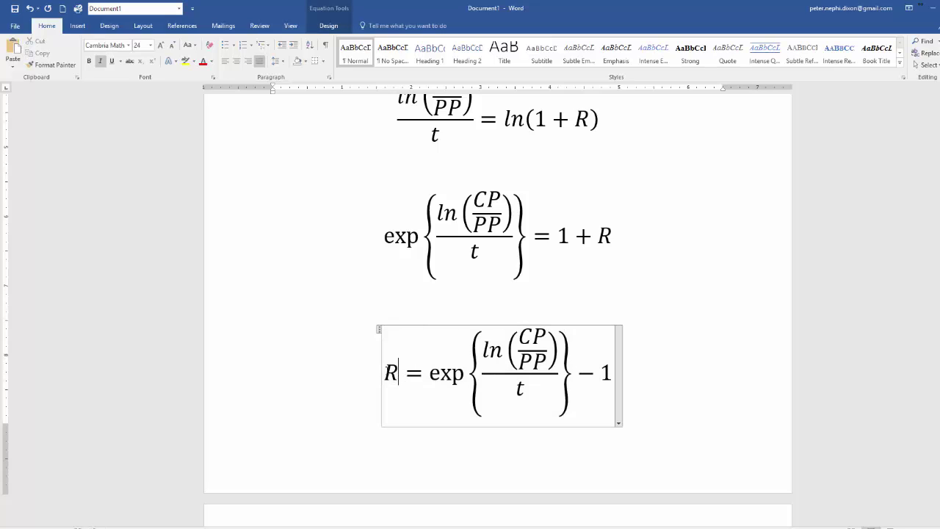
key("shift+Left")
left_click(422, 374)
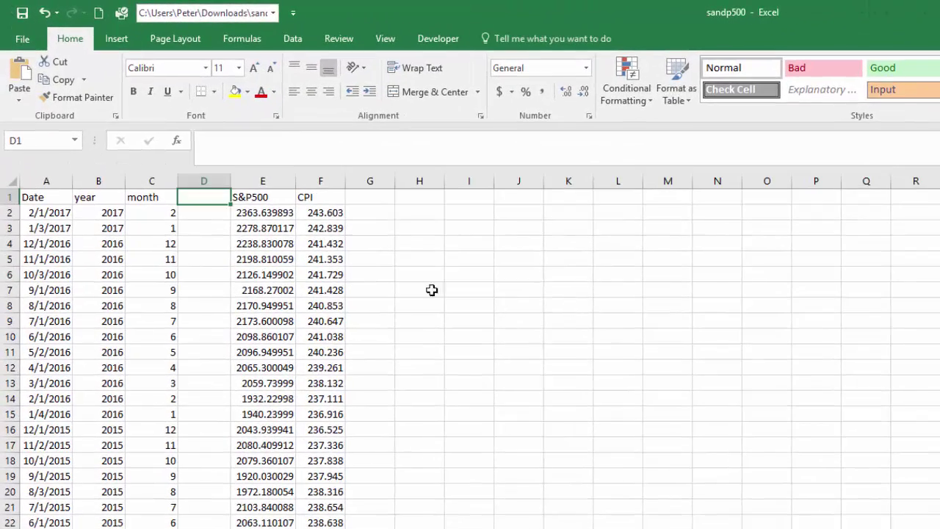
- Switch to the sandp500 workbook in Excel and enter the headings Year, Month, S&P500 and CPI in cells J2 to M2
left_click(429, 274)
left_click(527, 229)
key("Up")
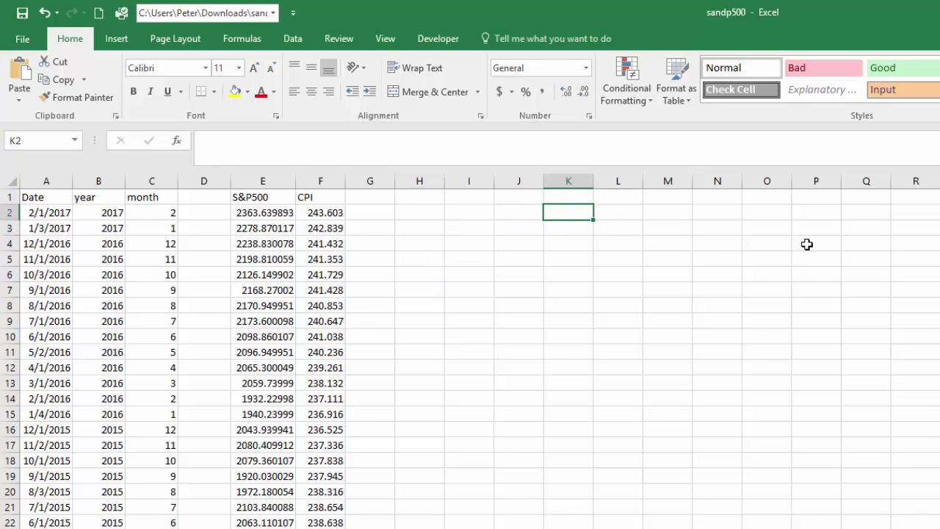
type("Year")
key("Tab")
type("Month")
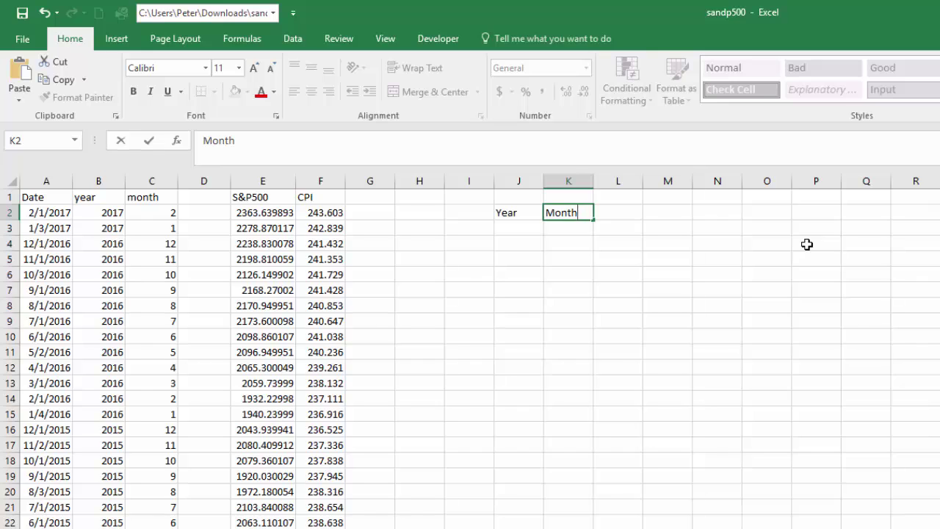
key("Tab")
type("A")
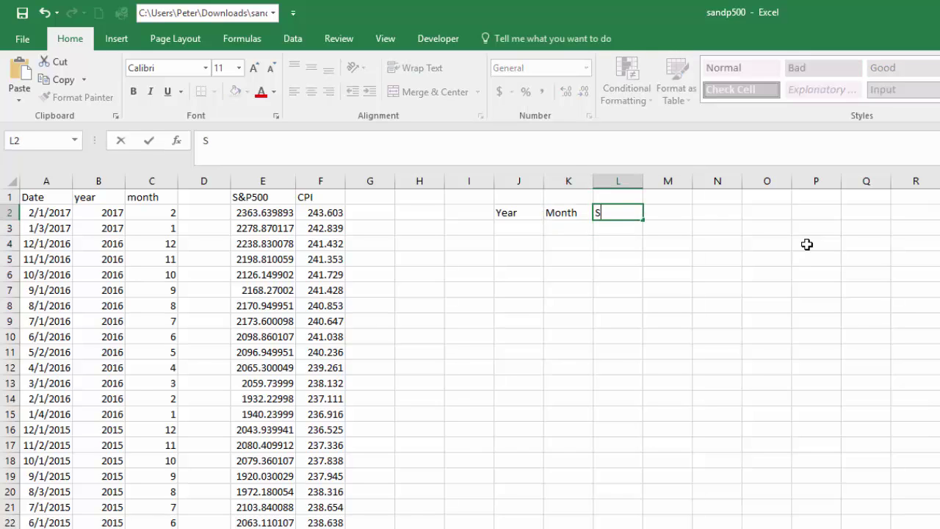
type("&P500")
key("Tab")
type("CPI")
key("Return")
- Enter 2017 as the year in J3 and 2 as the month in K3
key("Left")
key("Left")
key("Left")
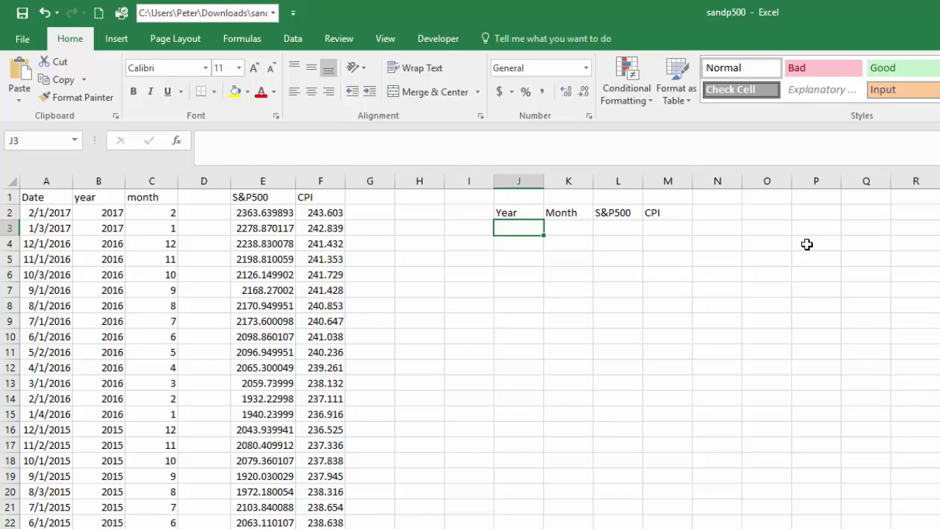
type("2017")
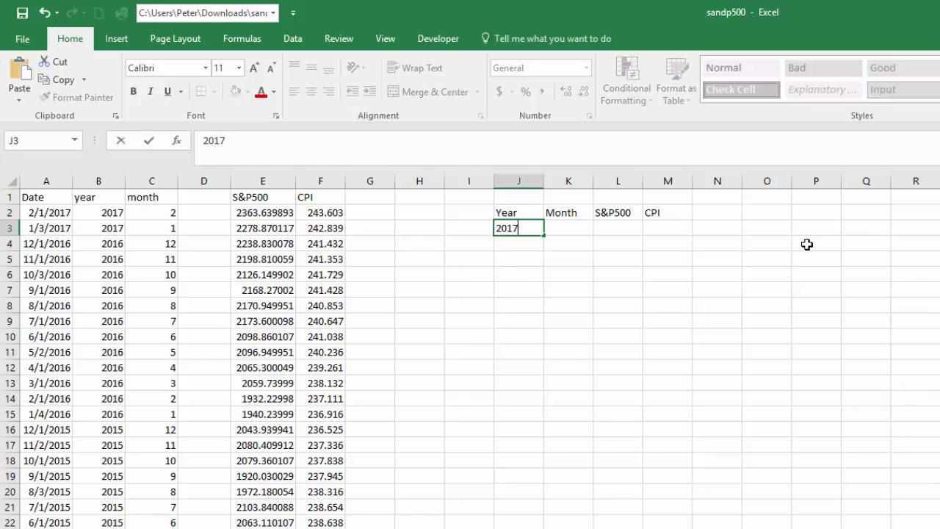
key("Right")
type("2")
key("Return")
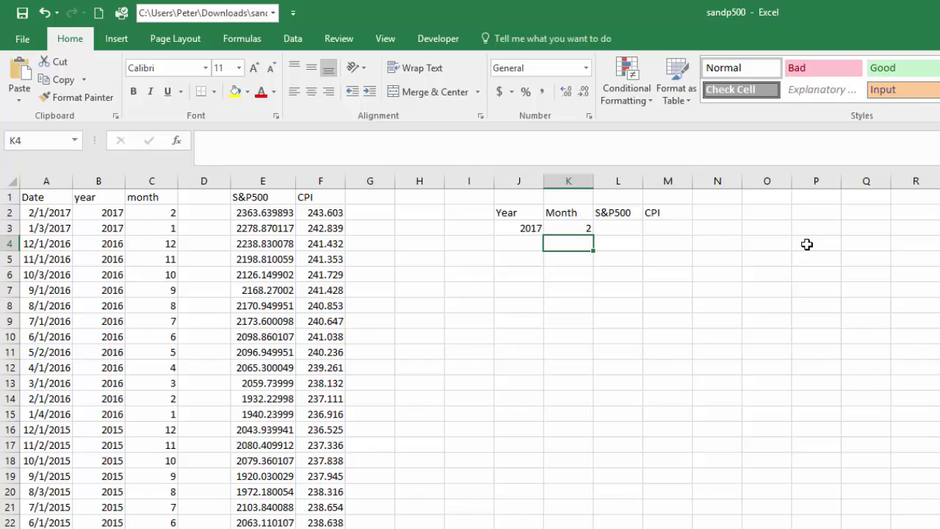
- Enter the heading Lookup Date in D1 and widen column D to fit it
key("Up")
key("Right")
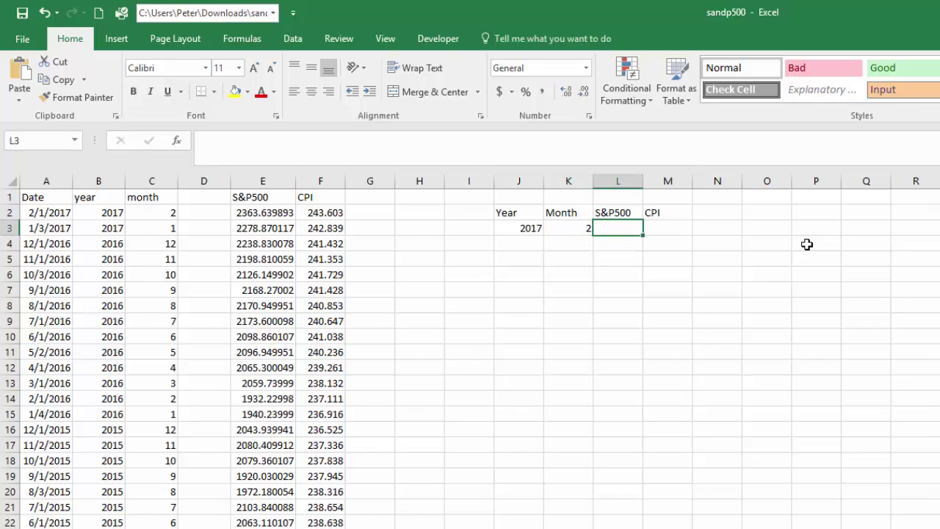
key("Left")
key("Left")
key("Left")
key("Left")
key("Left")
key("Left")
key("Left")
key("Left")
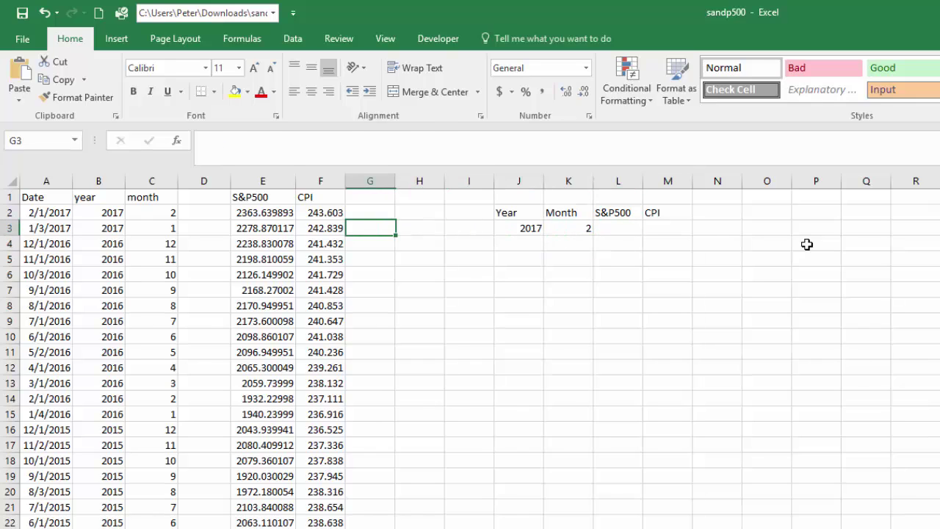
key("Up")
key("Up")
type("Lookup Date")
key("Return")
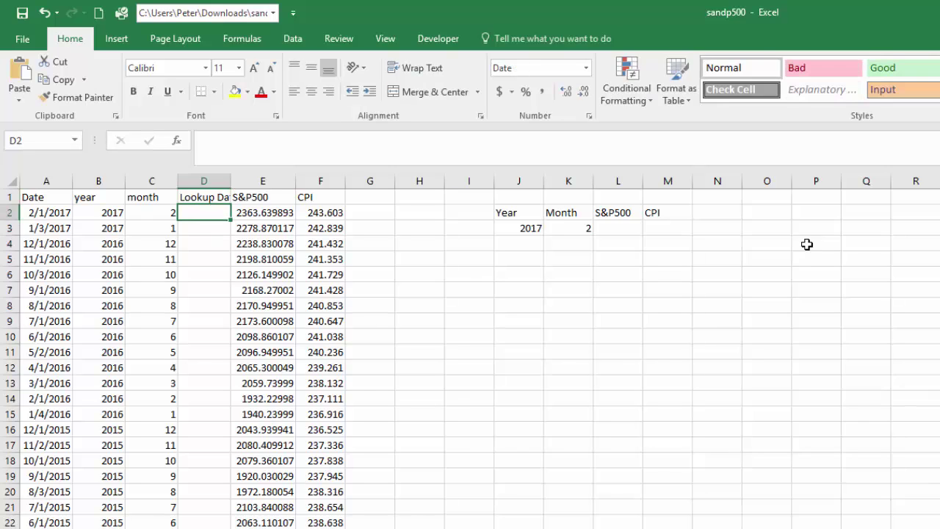
double_click(229, 181)
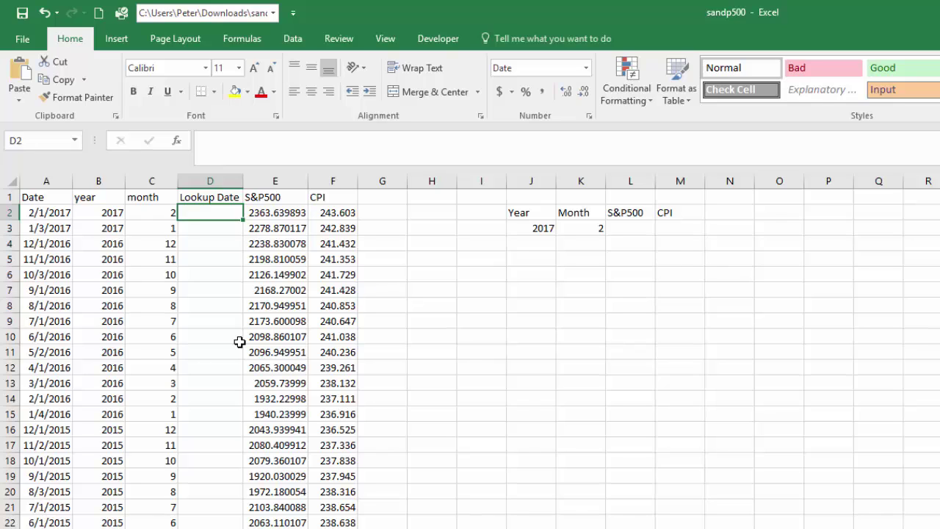
- Compare the dates in column A and the S&P500 and CPI data with the year and month entries in J3:K3
left_click(57, 176)
left_click(65, 227)
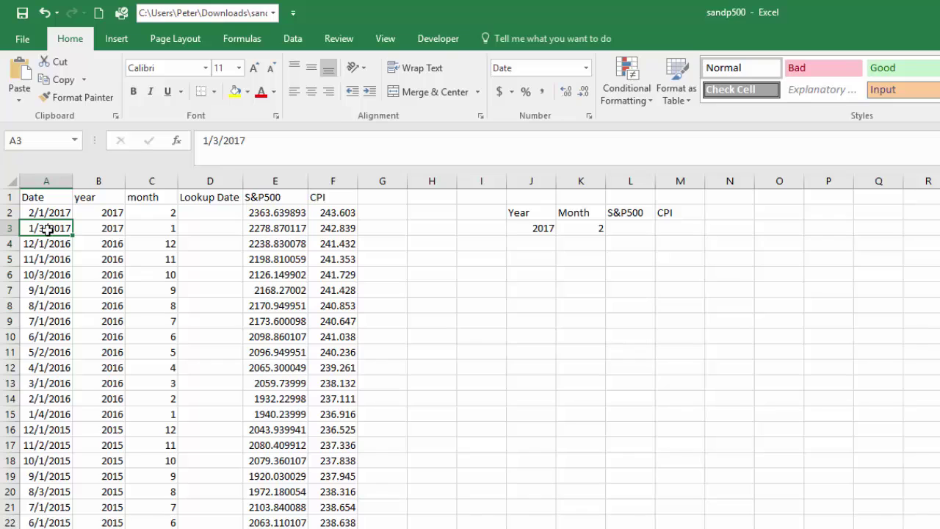
left_click(208, 209)
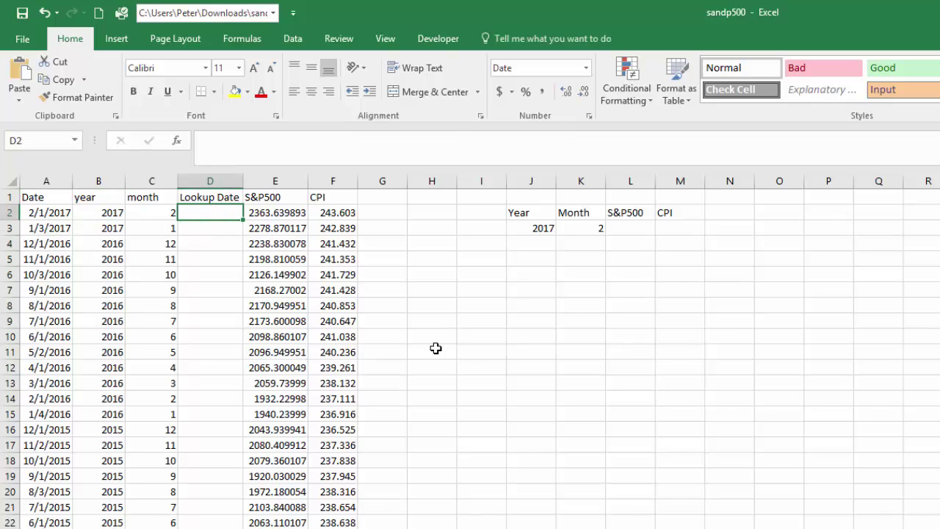
left_click(618, 228)
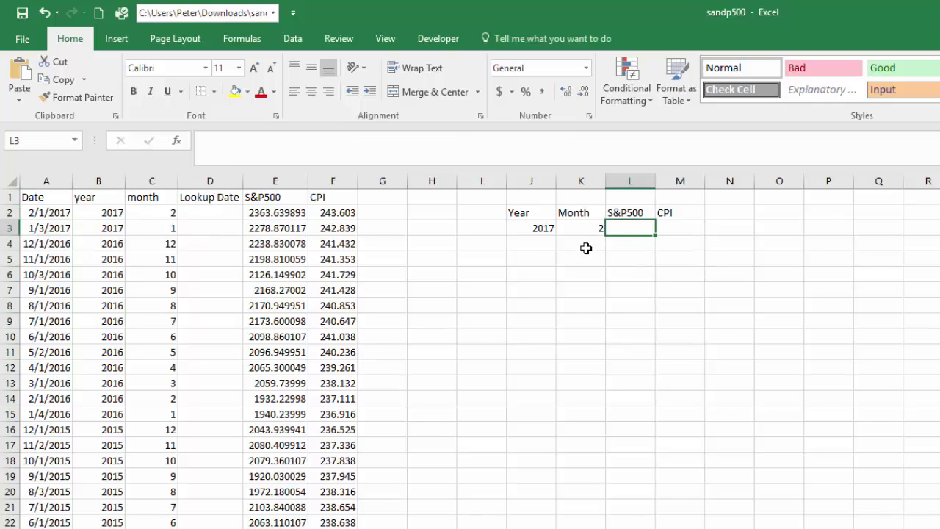
left_click_drag(541, 228, 588, 229)
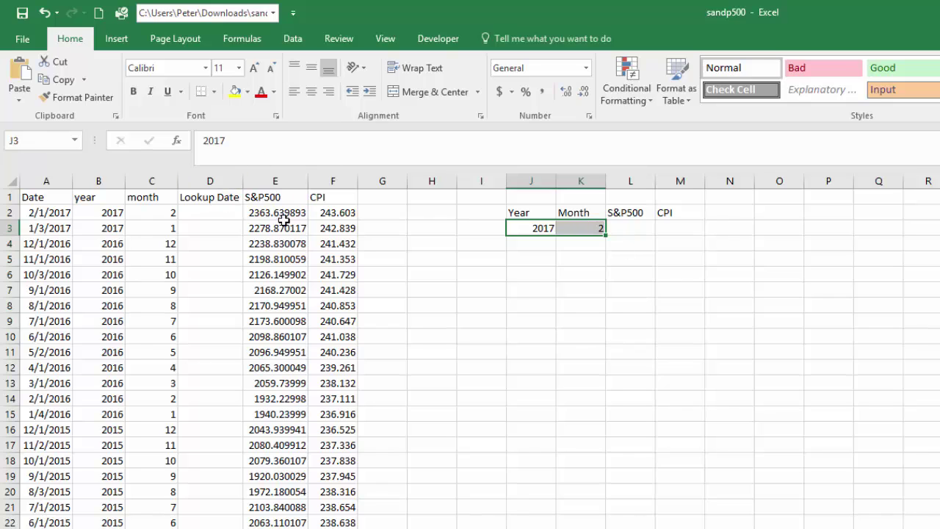
left_click_drag(221, 215, 260, 231)
left_click(275, 321)
left_click(235, 232)
left_click(287, 212)
left_click(328, 212)
- Enter =DATE(B2,C2,1) in D2 and fill the formula down the whole Lookup Date column
left_click(209, 217)
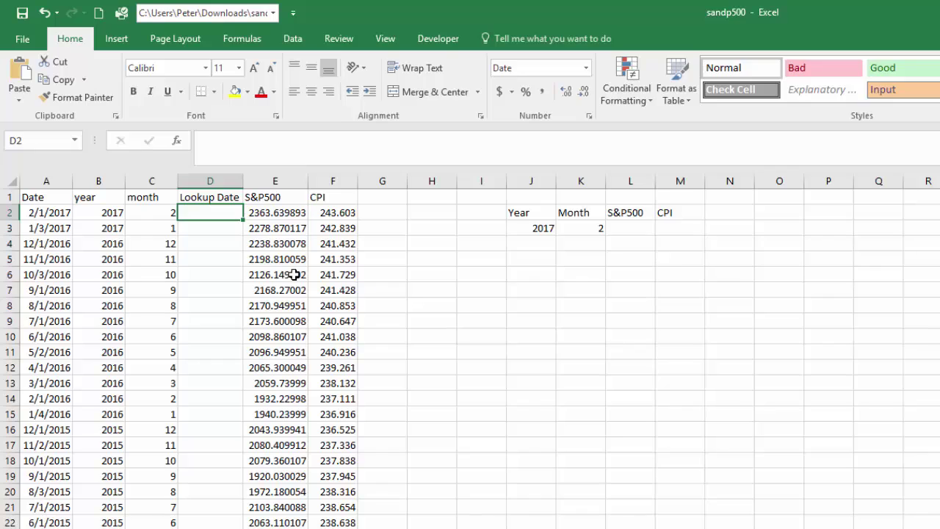
type("=date(")
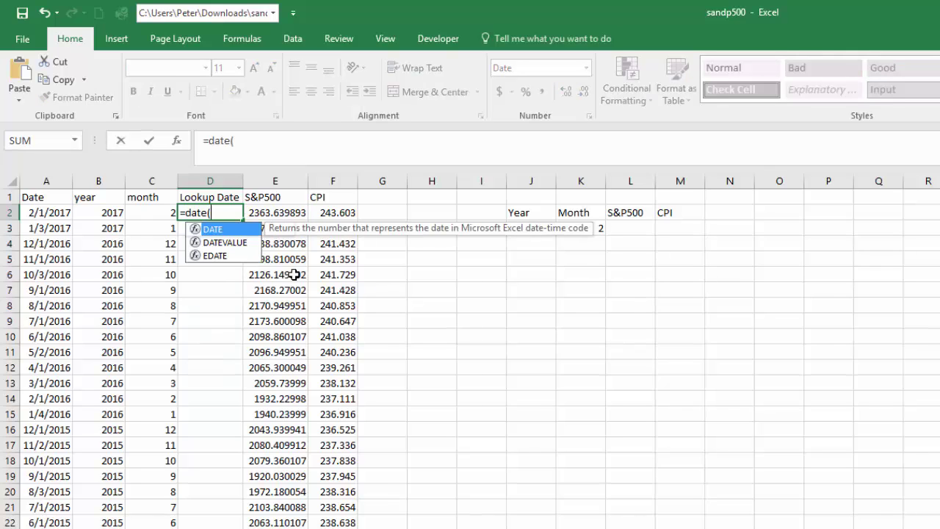
key("Left")
key("Left")
type(",")
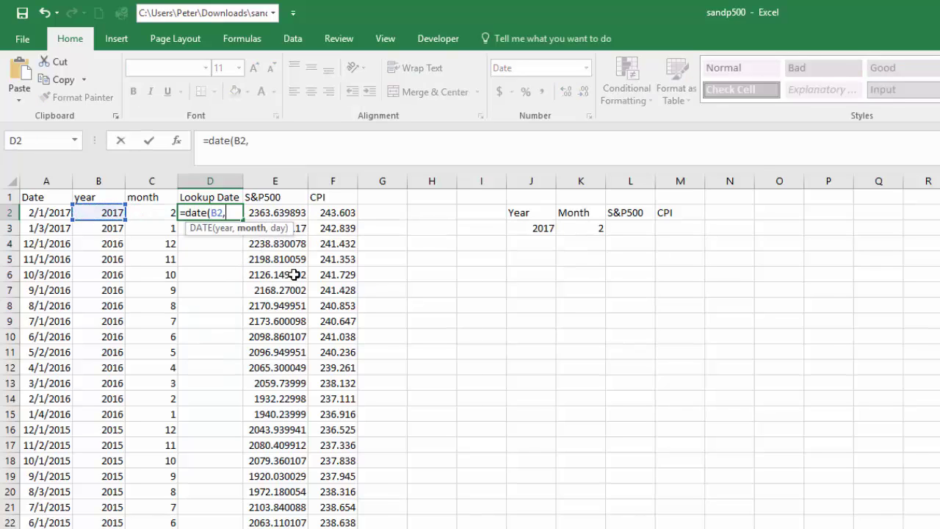
key("Left")
type(",")
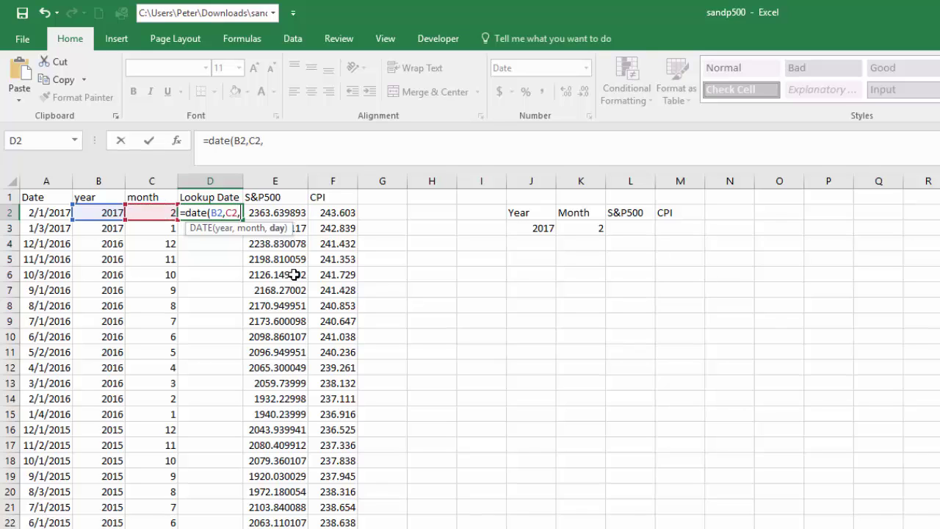
type("1)")
key("Return")
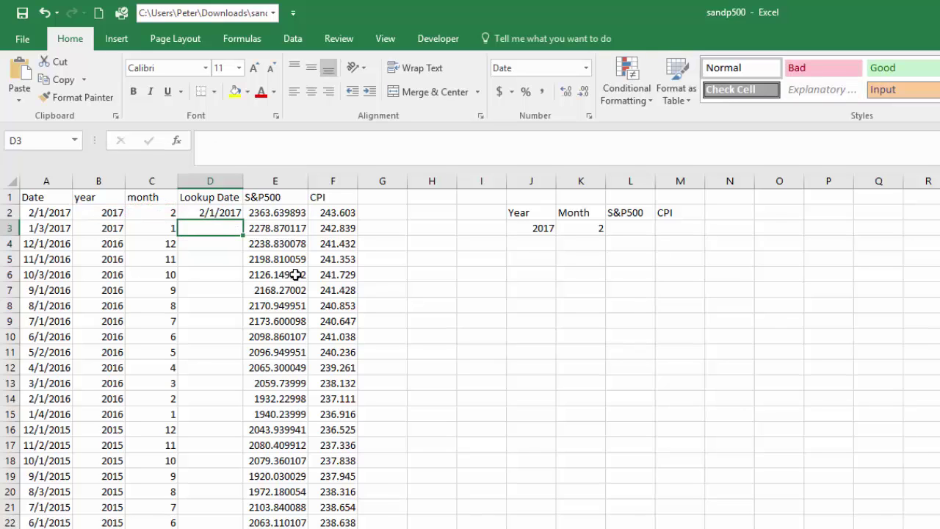
left_click(232, 215)
double_click(241, 221)
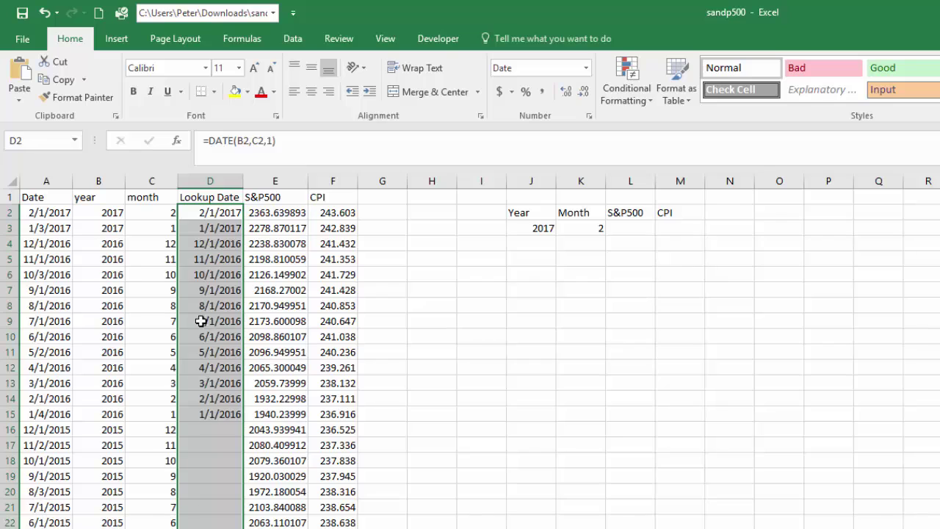
- Begin a VLOOKUP formula in L3 with DATE(J3,K3,1) as its lookup value
left_click(646, 228)
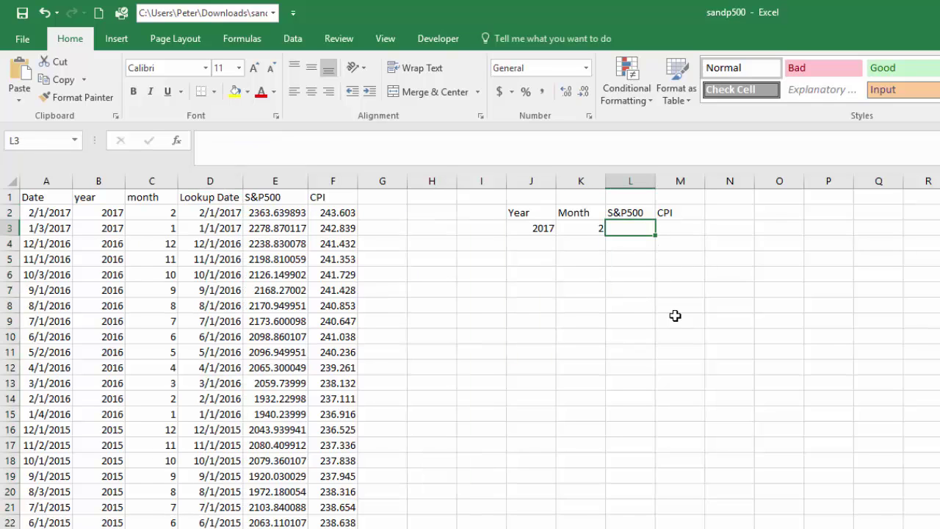
type("=vlookup")
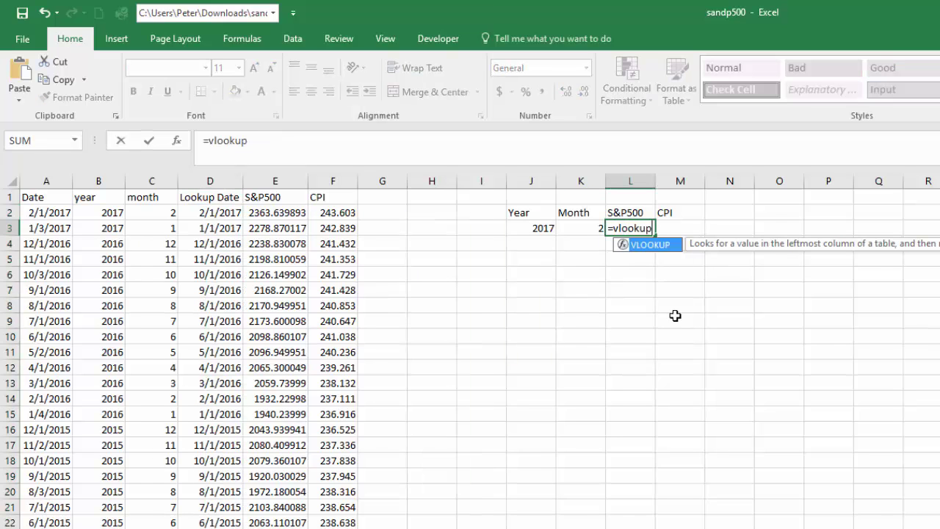
type("(")
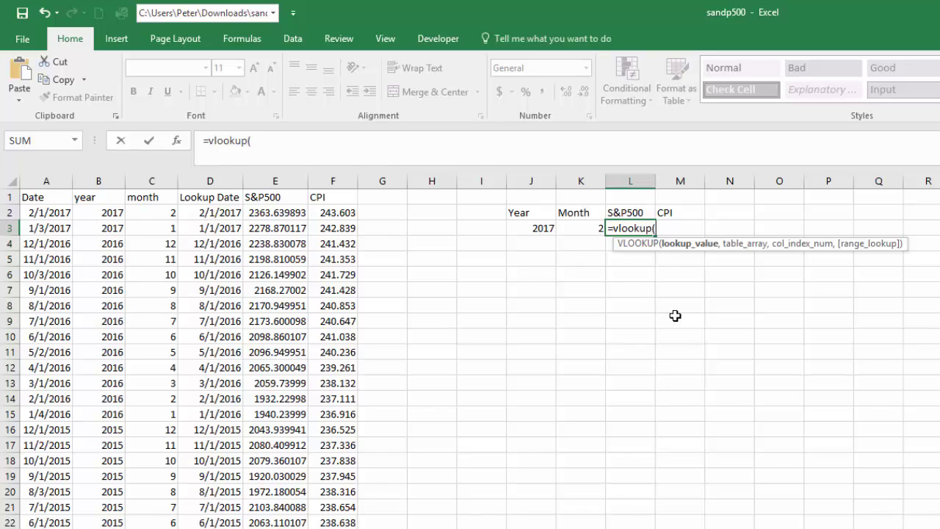
type("date")
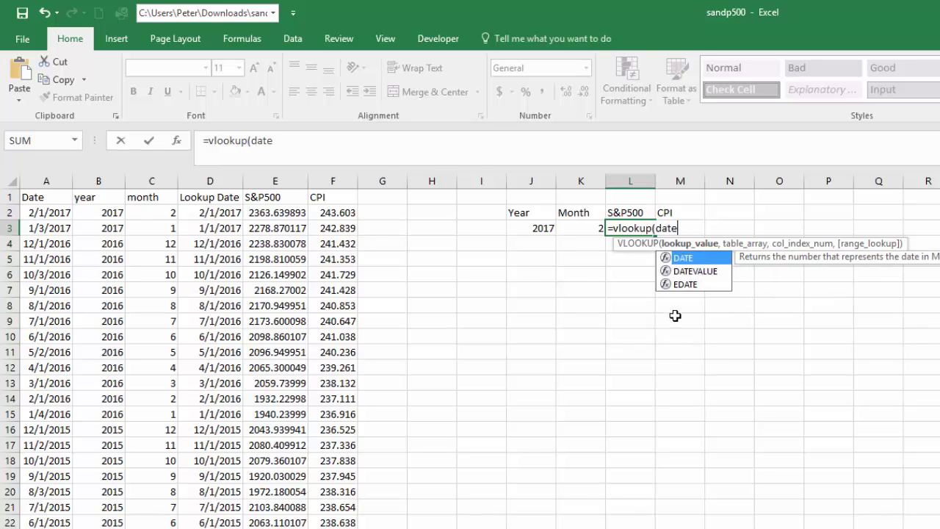
type("(")
left_click(546, 230)
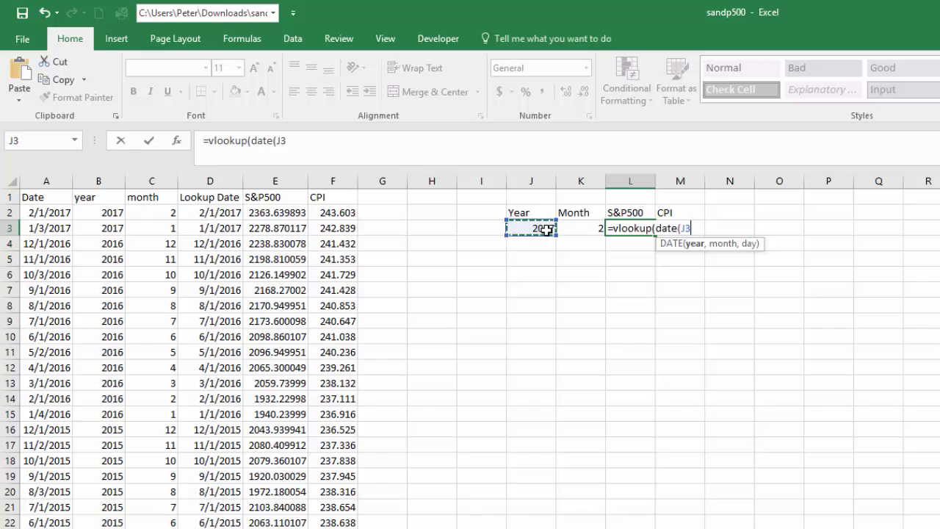
type(",")
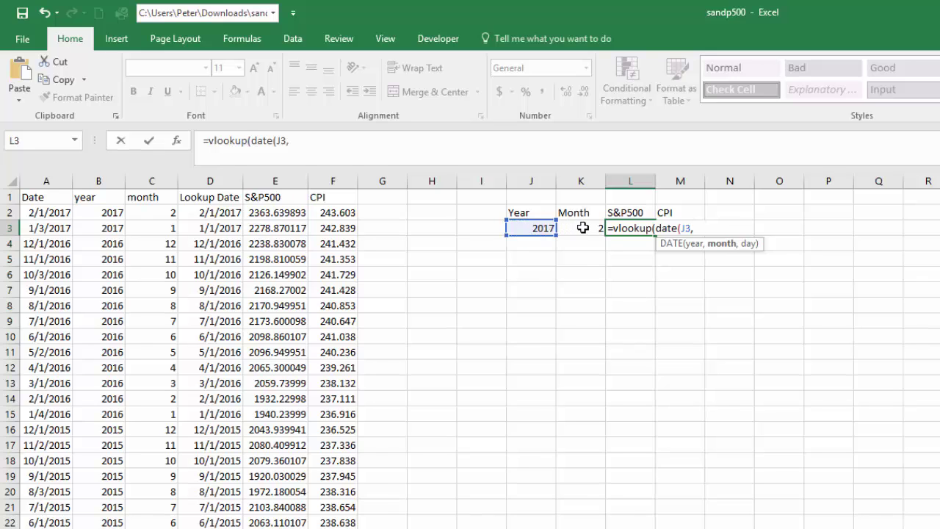
left_click(582, 228)
type(",1),")
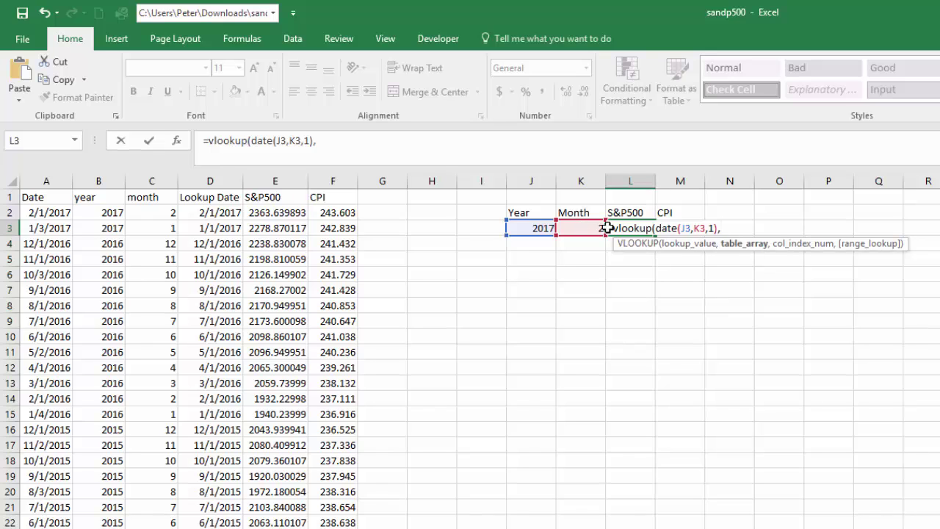
- Set the VLOOKUP's table array to the absolute range $D$2:$F$807, covering the lookup date, S&P500 and CPI columns
left_click(215, 212)
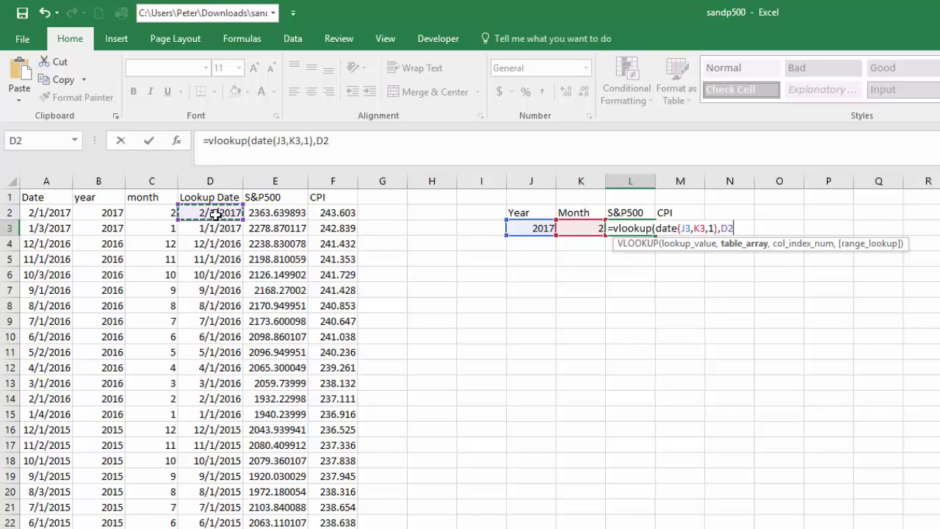
key("shift+Right")
key("shift+Right")
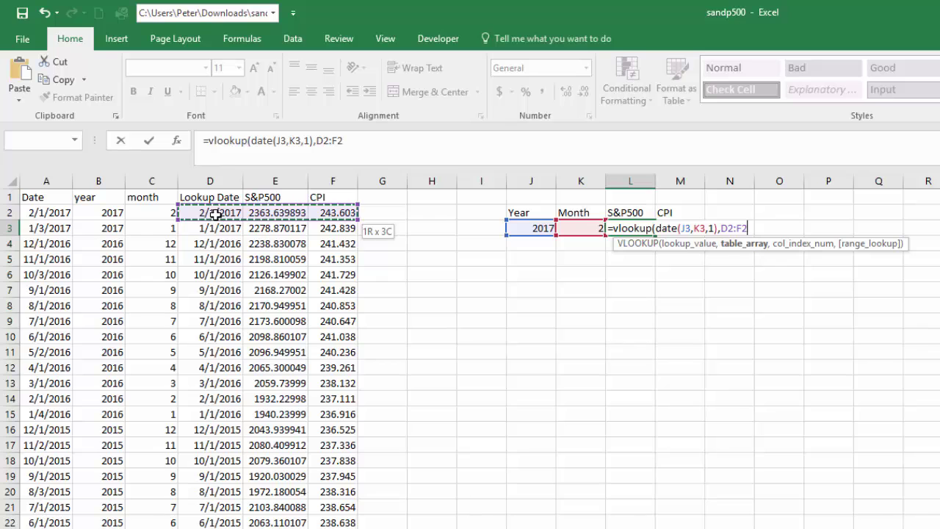
key("ctrl+shift+Down")
key("F4")
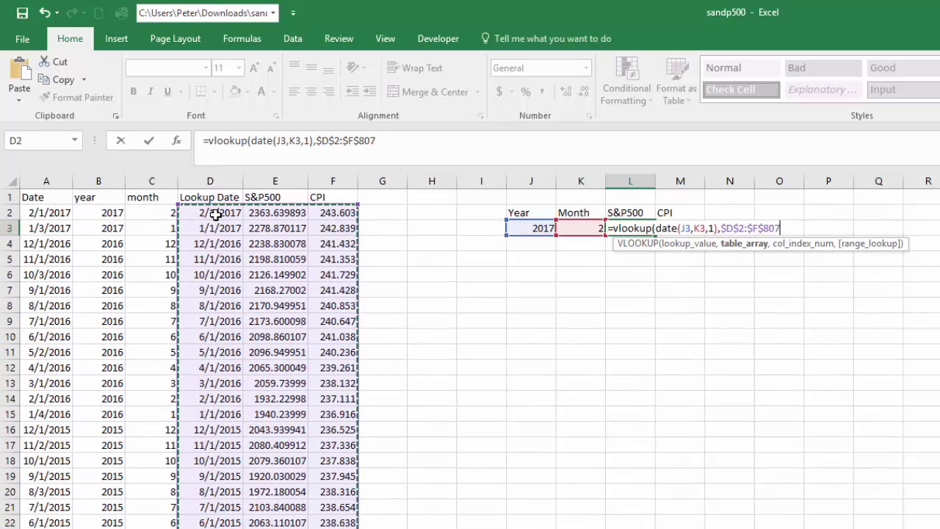
- Complete the VLOOKUP in L3 with column index 2 and FALSE for an exact match, and check it against the S&P500 value in E2
type(",")
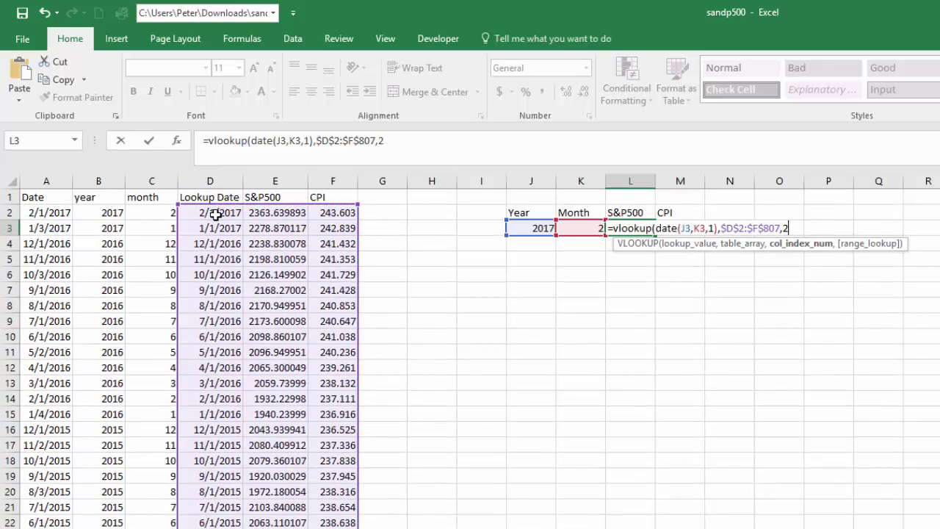
type("2,false")
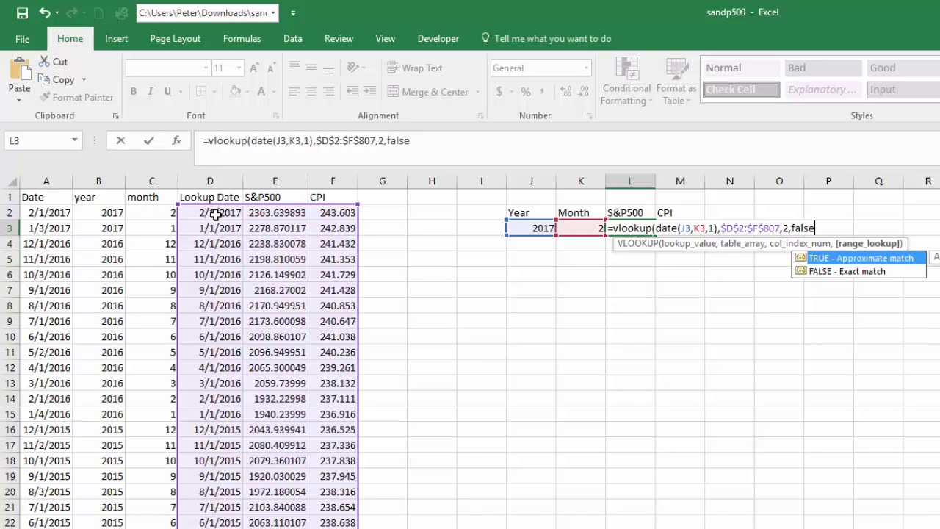
type(")")
key("Return")
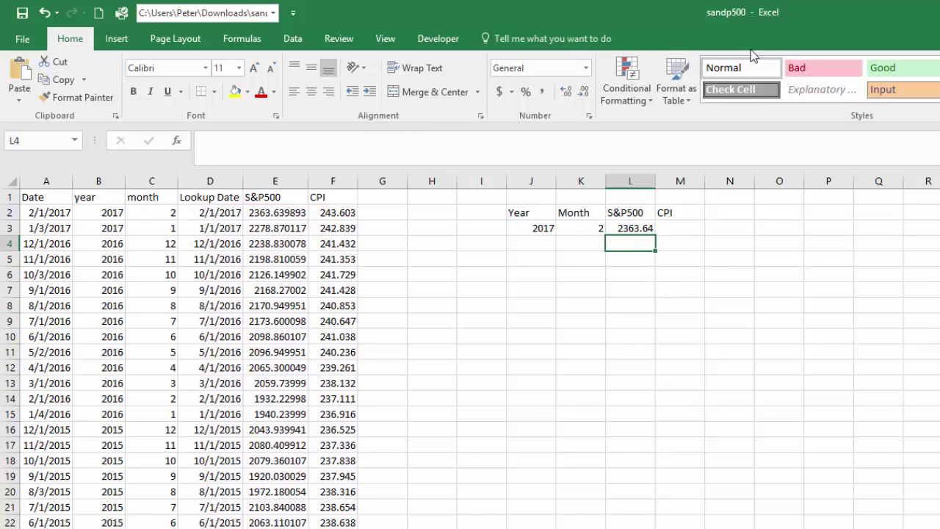
left_click(630, 229)
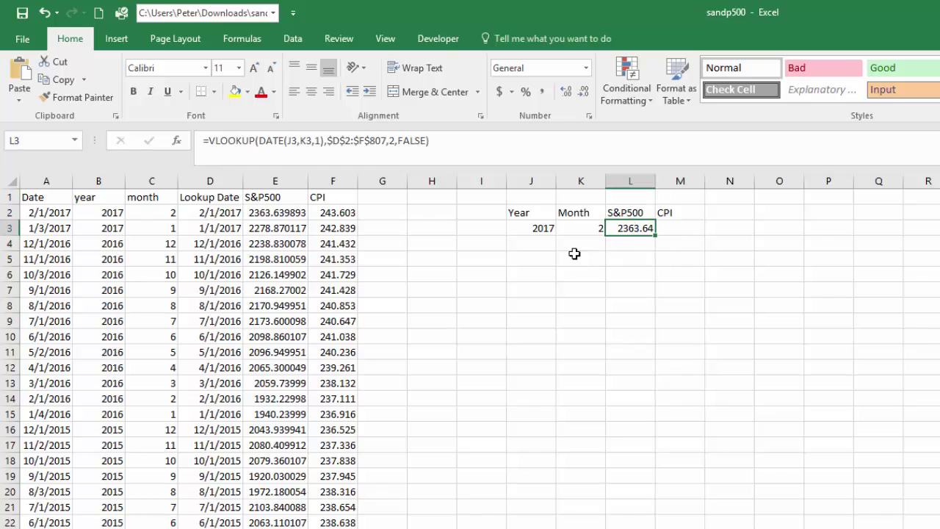
left_click(272, 212)
- Lock the columns of the year and month references in the L3 formula as $J3 and $K3
left_click(641, 230)
double_click(640, 231)
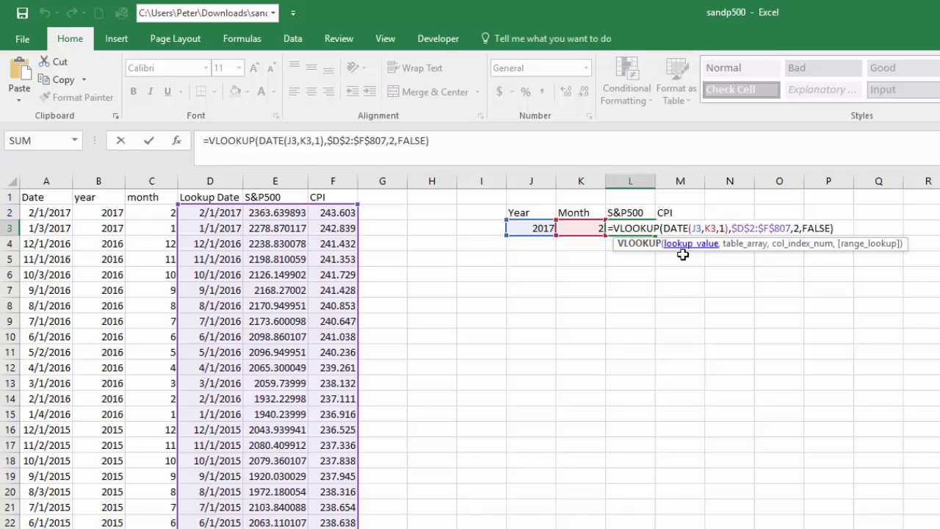
left_click(695, 229)
key("F4")
key("F4")
key("F4")
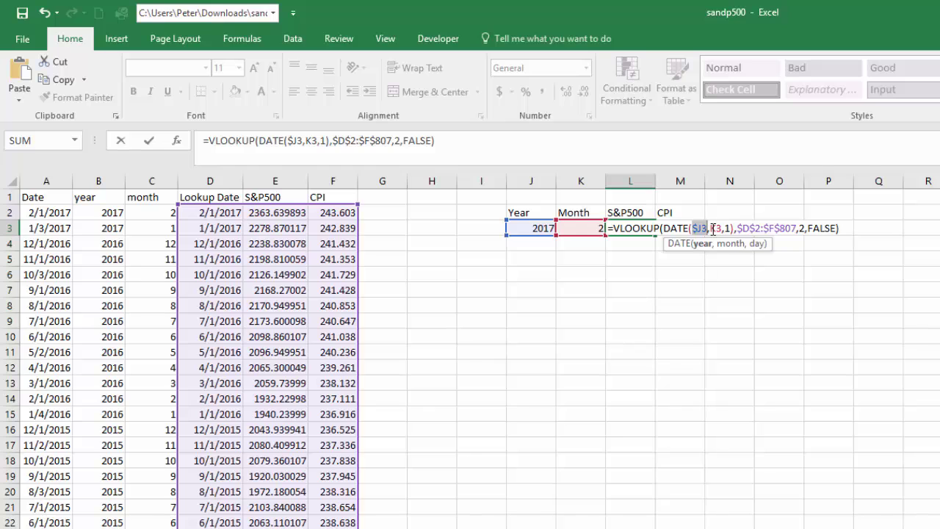
left_click(724, 243)
key("F4")
key("F4")
key("F4")
key("Return")
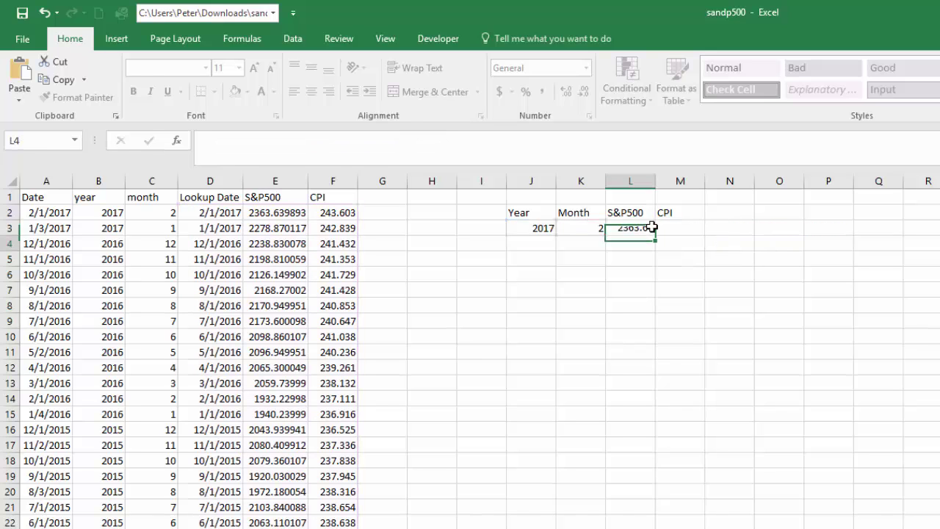
- Copy the L3 lookup formula into M3 and set its column index to 3 for the CPI
key("Up")
left_click_drag(654, 235, 688, 256)
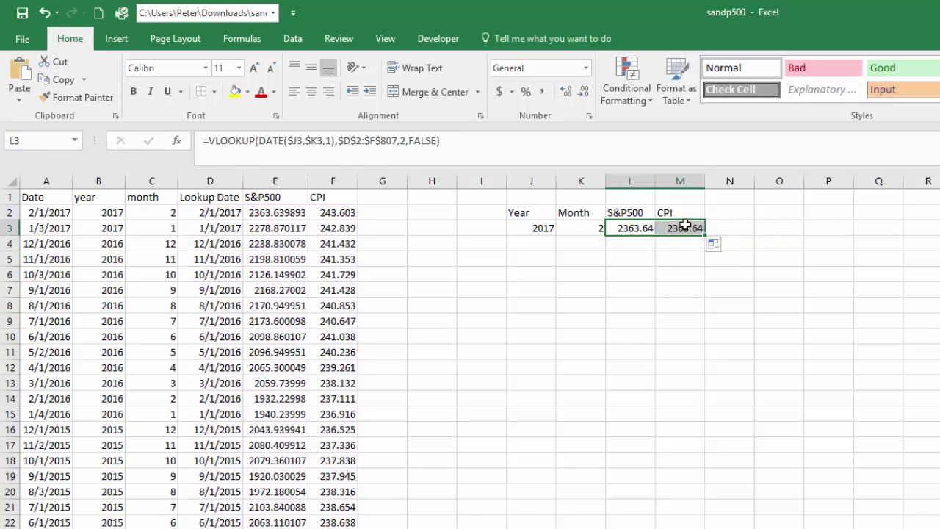
left_click(683, 229)
double_click(683, 229)
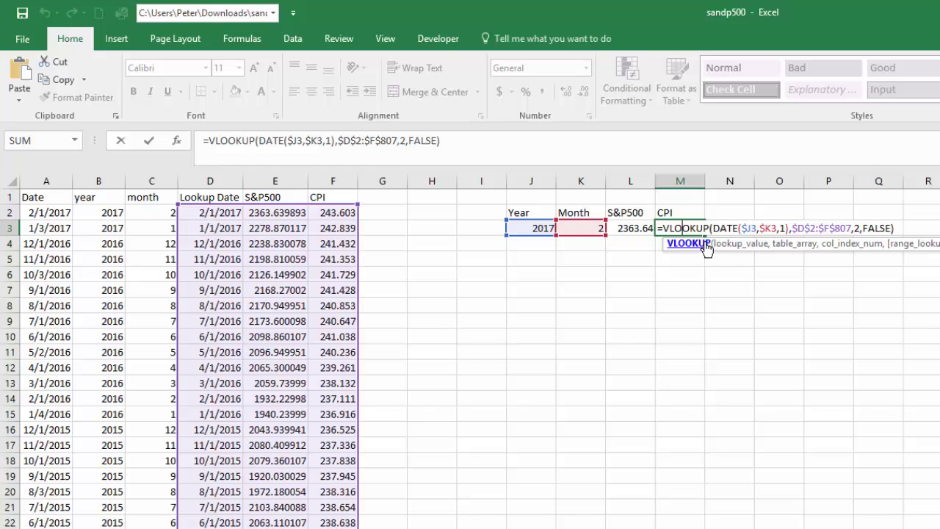
left_click(860, 228)
key("BackSpace")
type("3")
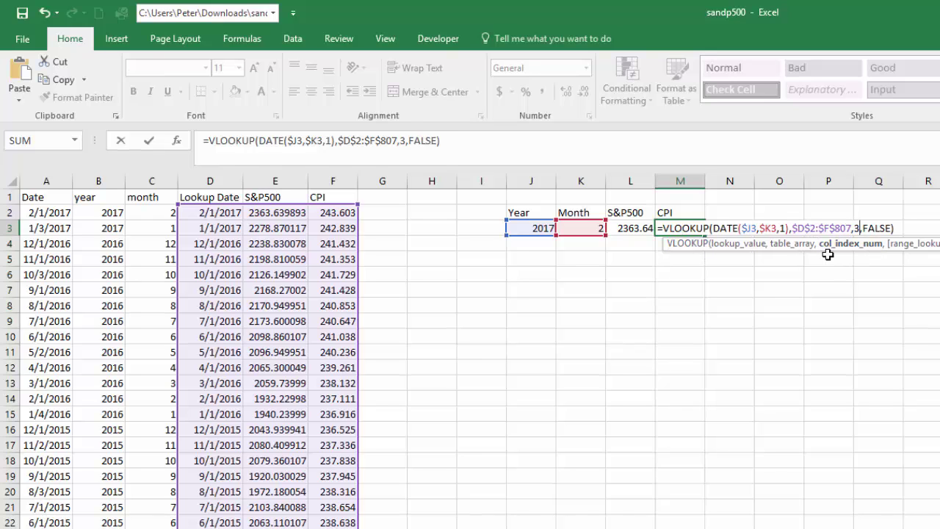
key("Return")
left_click(681, 230)
left_click(634, 230)
left_click(681, 230)
left_click(635, 226)
left_click(681, 228)
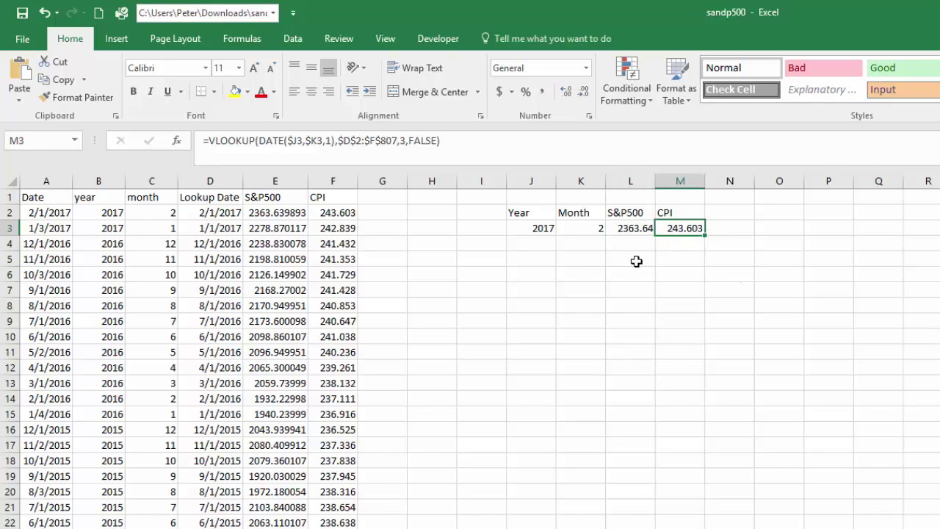
- Enter the year 2010 and month 1 in J4:K4
left_click_drag(523, 228, 602, 252)
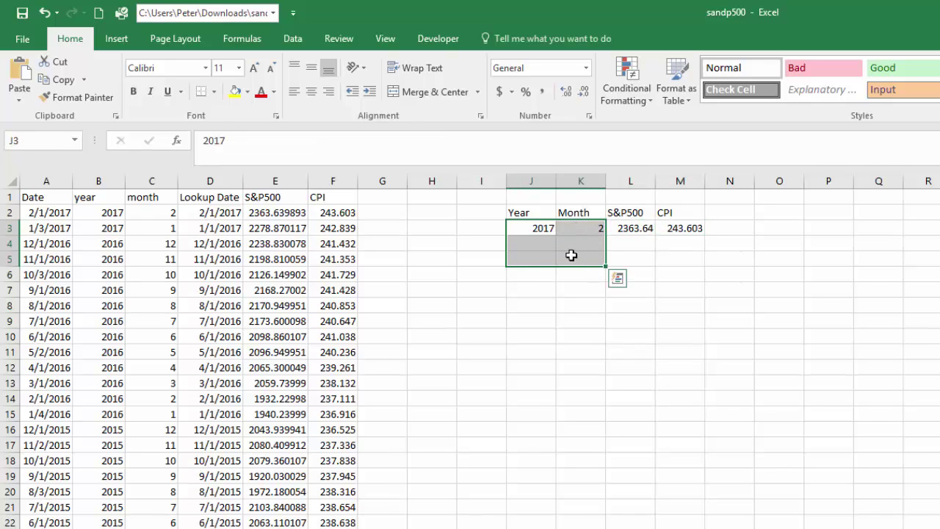
left_click(530, 289)
left_click(530, 243)
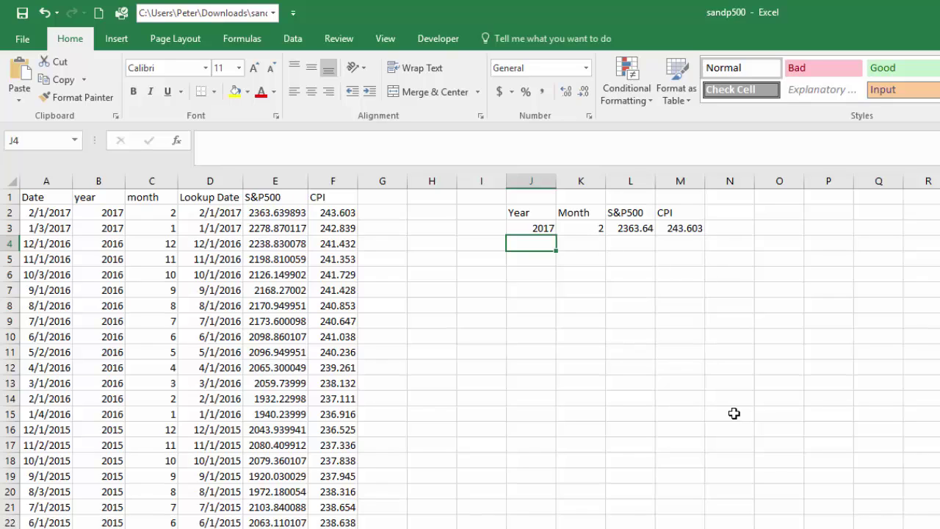
type("2010")
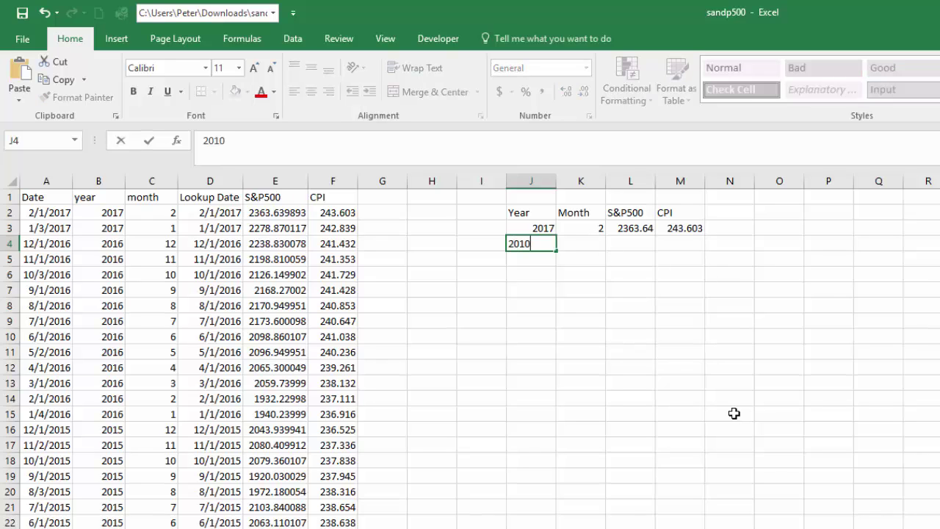
key("Tab")
type("1")
key("Down")
key("Left")
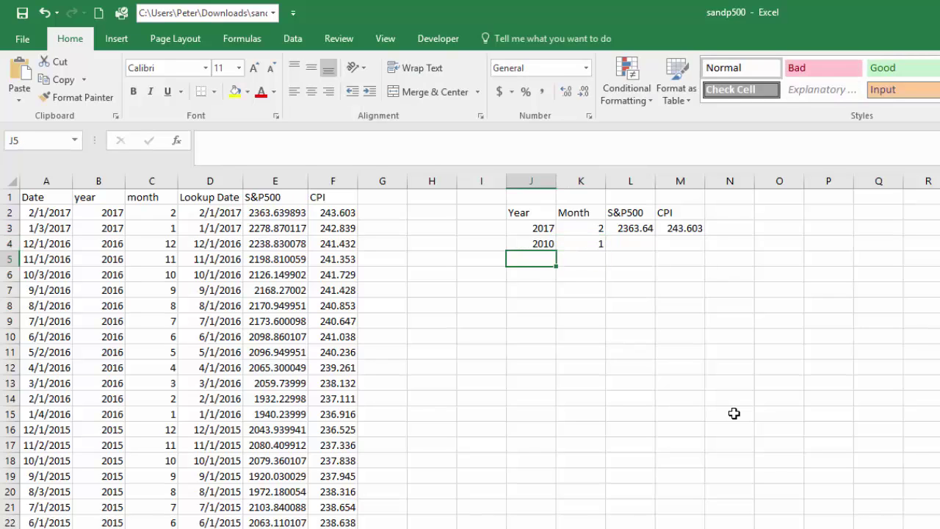
- Enter the year 2000 and month 1 in J5:K5
type("20")
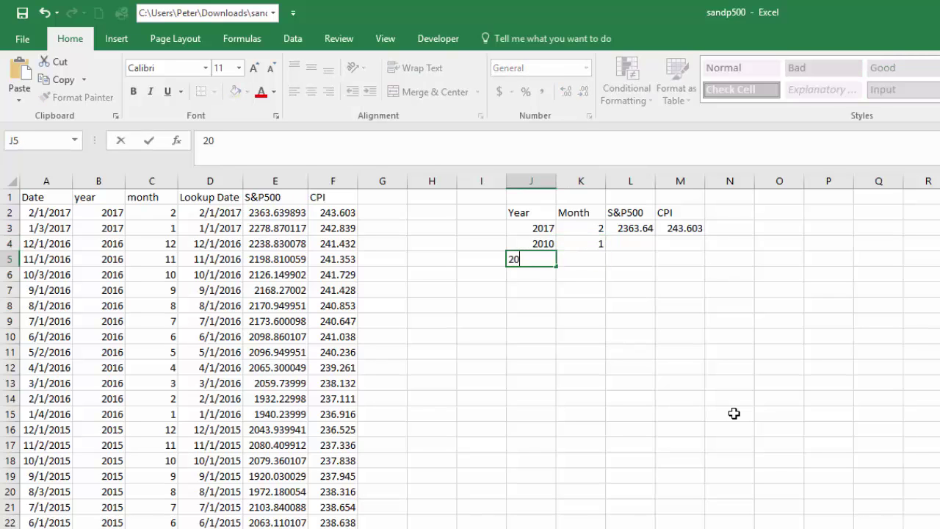
type("00")
key("Tab")
type("1")
key("Down")
key("Left")
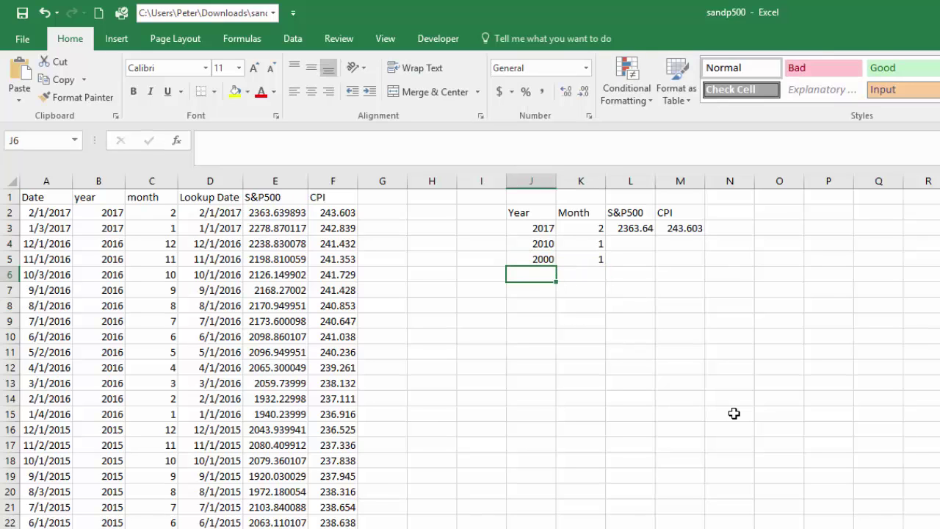
- Enter the years 1980 and 1950 in J6:J7, each with month 1 in column K
type("1980")
key("Tab")
type("1")
key("Down")
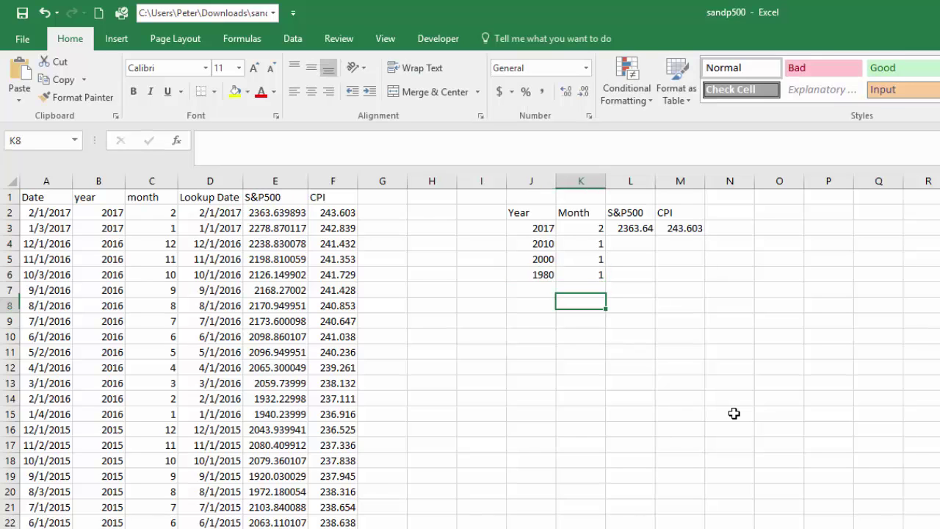
key("Left")
type("195")
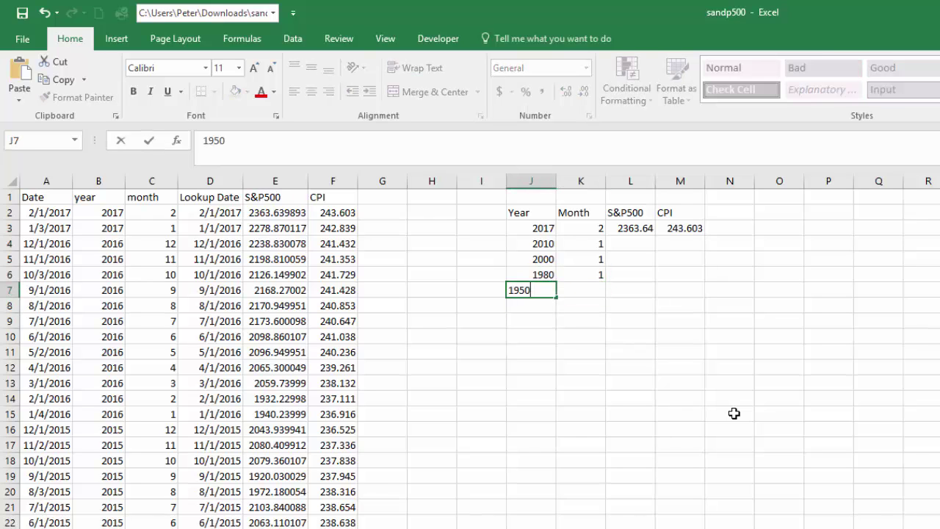
key("Tab")
type("1")
key("Return")
- Fill the S&P500 and CPI lookup formulas from L3:M3 down to row 7 and display them without decimals
key("Right")
key("Up")
key("Up")
key("Up")
left_click_drag(636, 229, 703, 295)
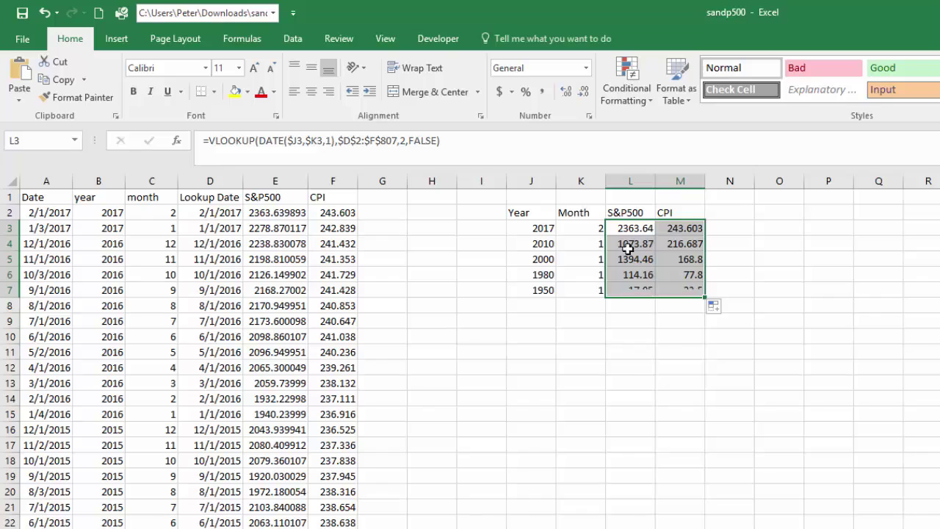
left_click(585, 92)
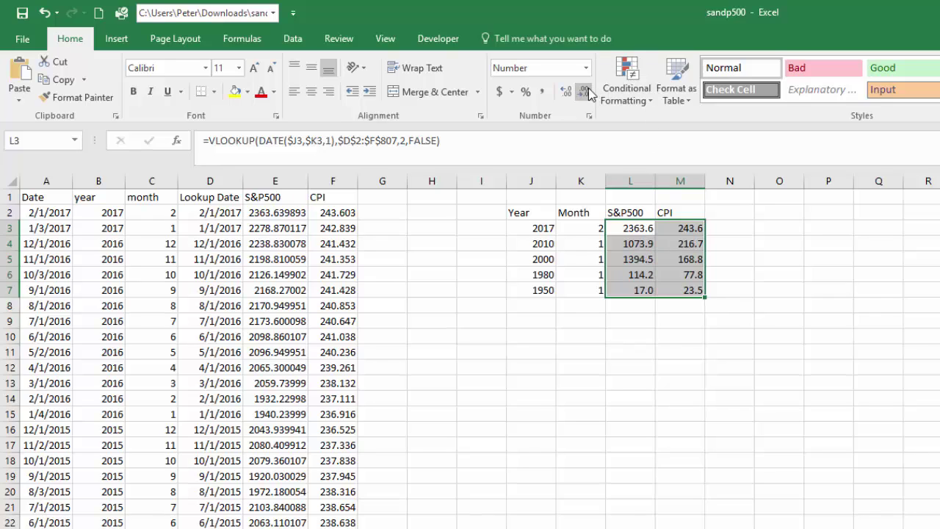
left_click(588, 91)
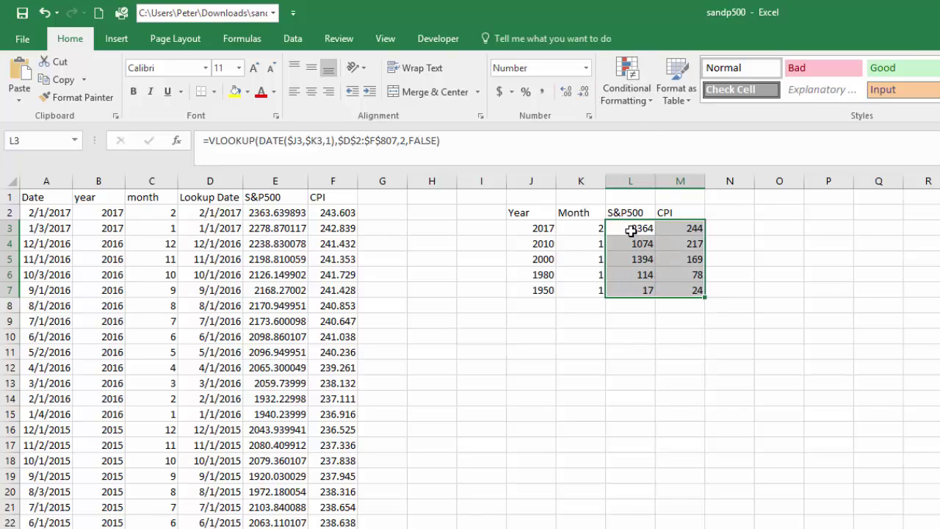
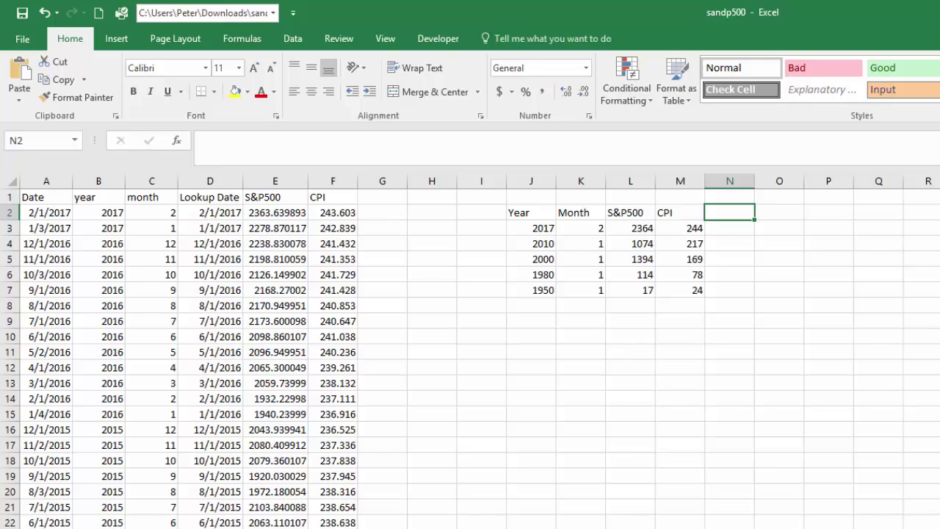
left_click(630, 228)
left_click(630, 212)
left_click(679, 227)
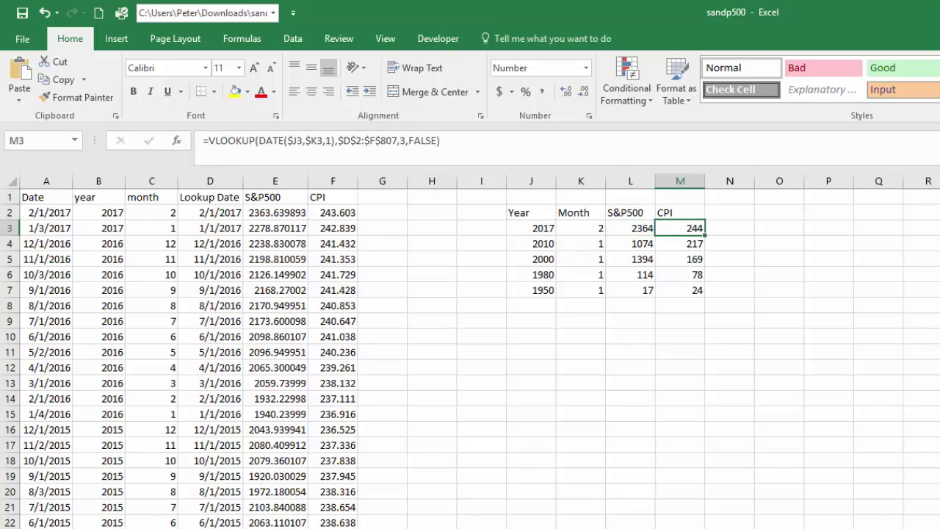
left_click(729, 212)
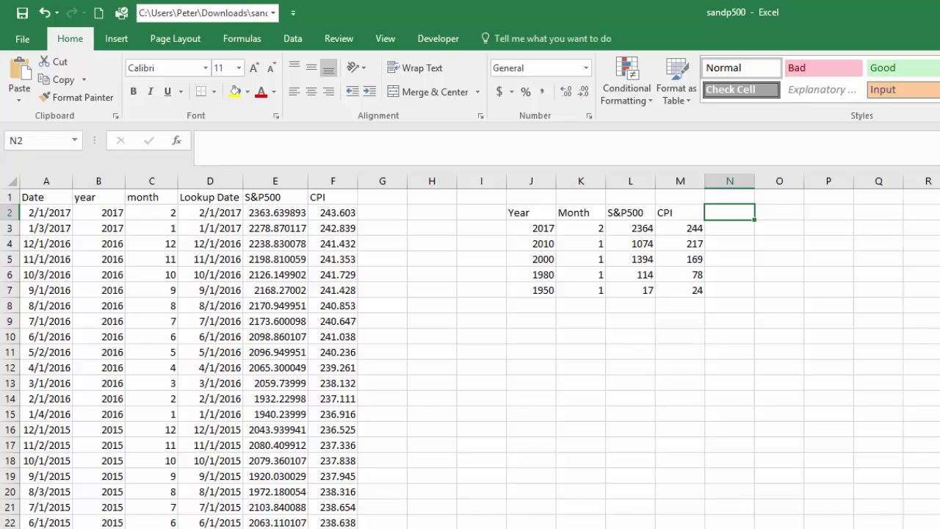
type("Avg M")
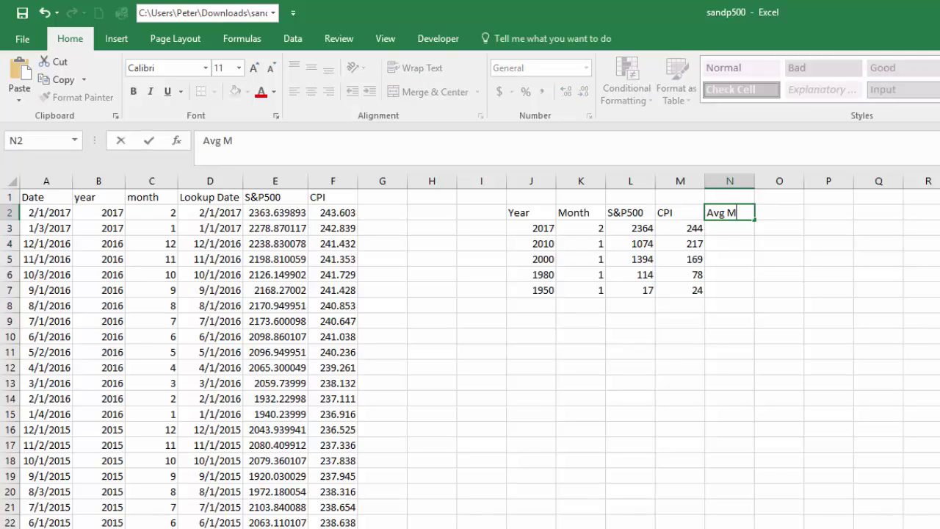
type("ontly S&P")
key("Tab")
type("Avg Mont")
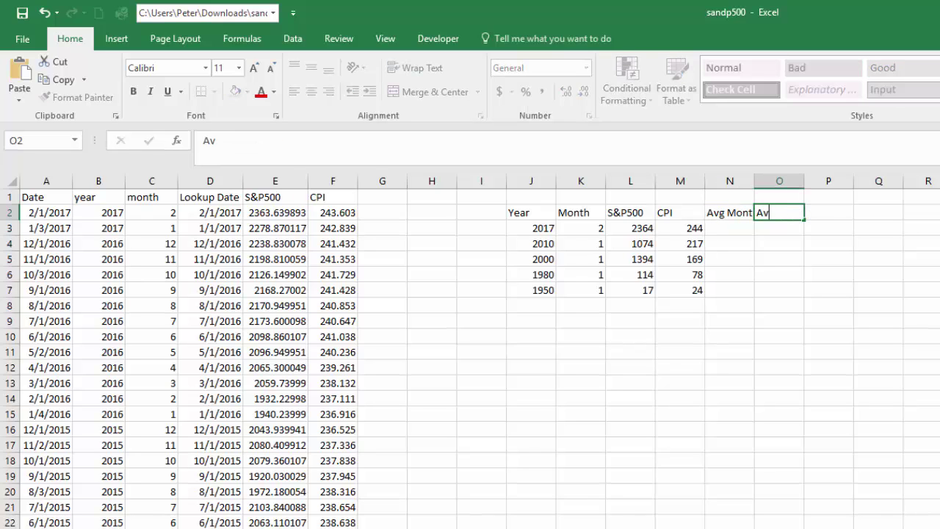
type("hly")
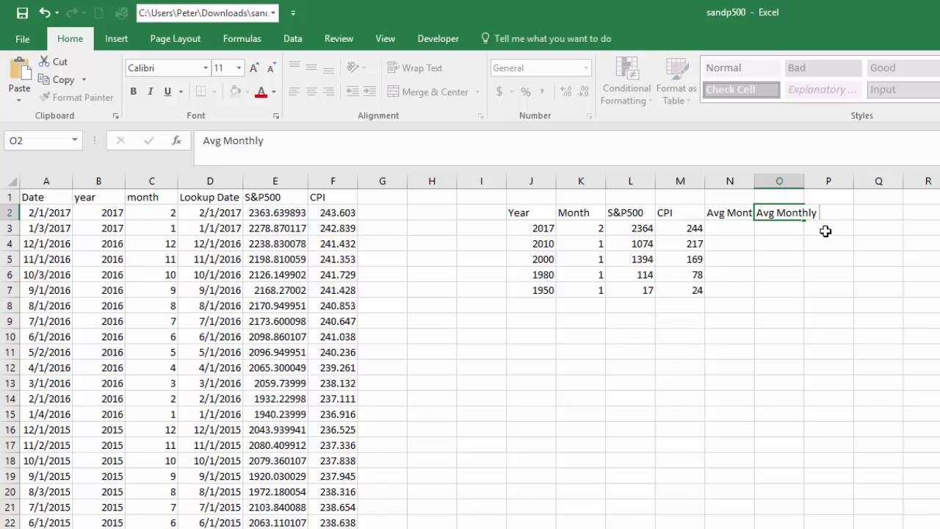
left_click(799, 274)
left_click_drag(750, 209, 780, 212)
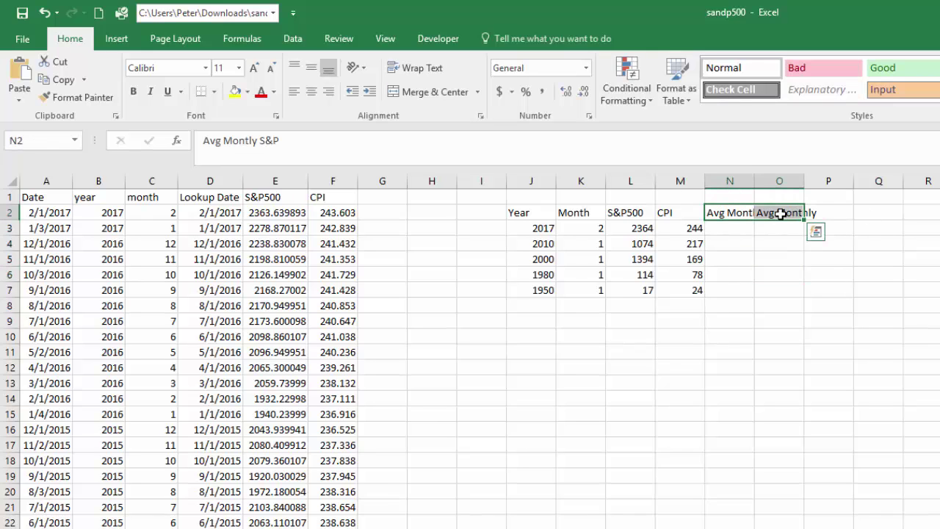
key("Delete")
- Enter the header "Number of Periods" in N2, beside the CPI header
key("shift+Left")
type("Nu")
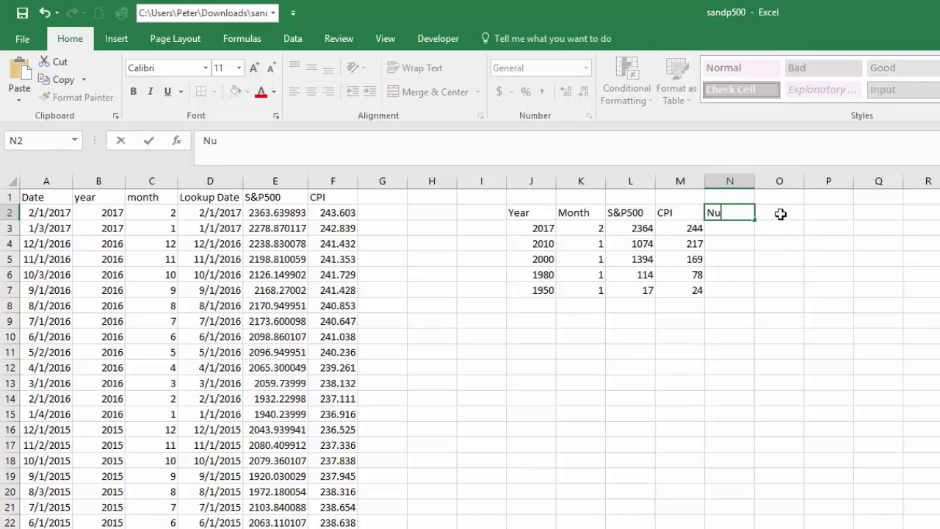
type("mber of Periods")
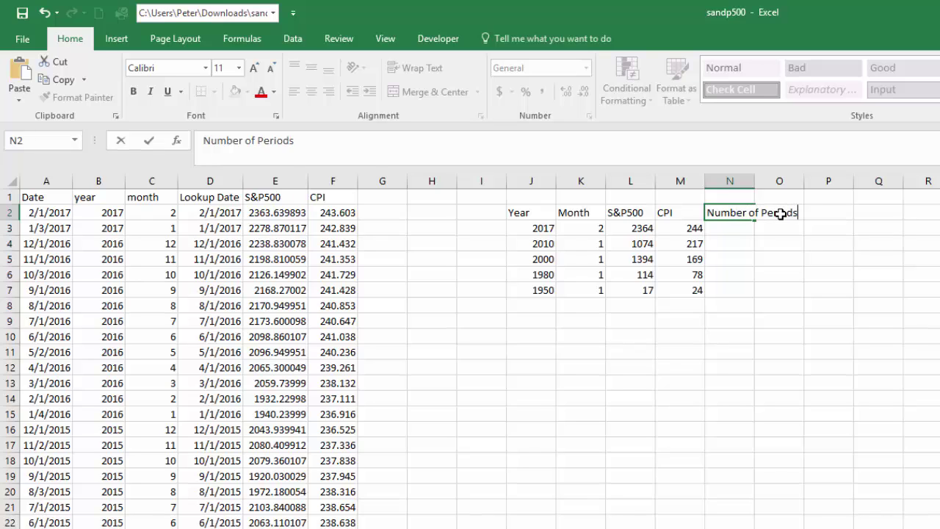
key("Return")
key("Down")
key("Up")
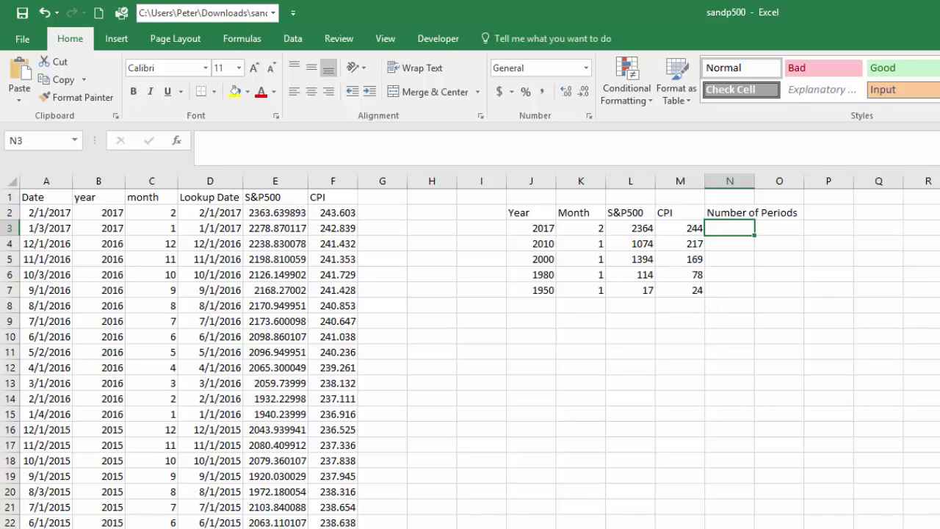
left_click_drag(543, 228, 631, 256)
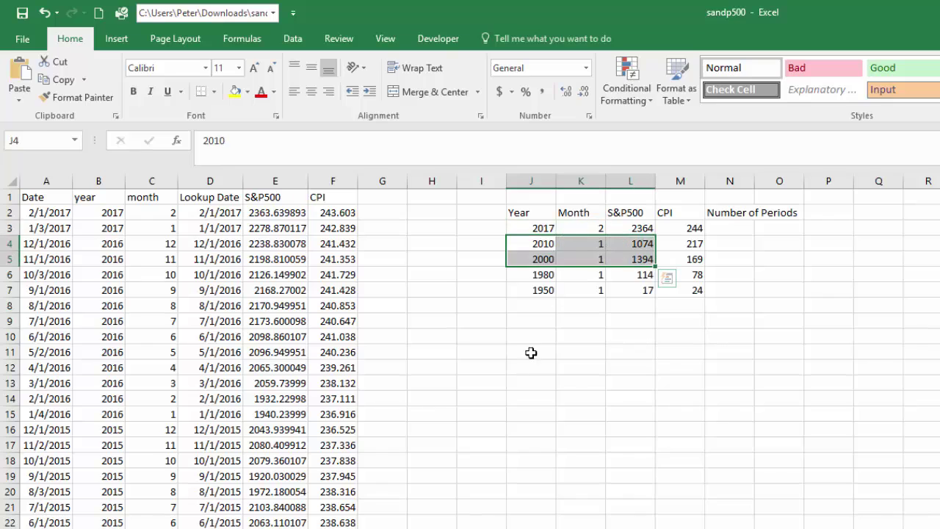
mouse_move(536, 243)
left_mouse_down()
mouse_move(566, 243)
mouse_move(547, 231)
left_mouse_up()
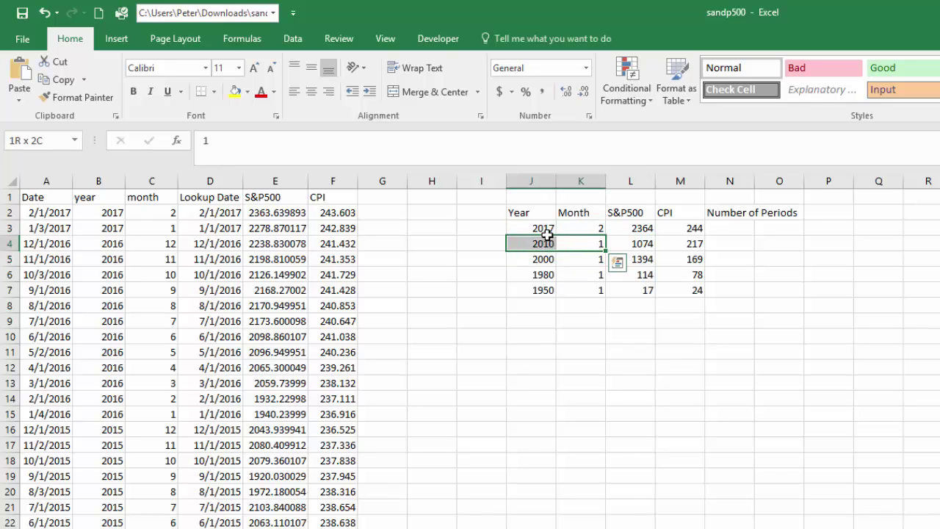
left_click(570, 239)
left_click(710, 234)
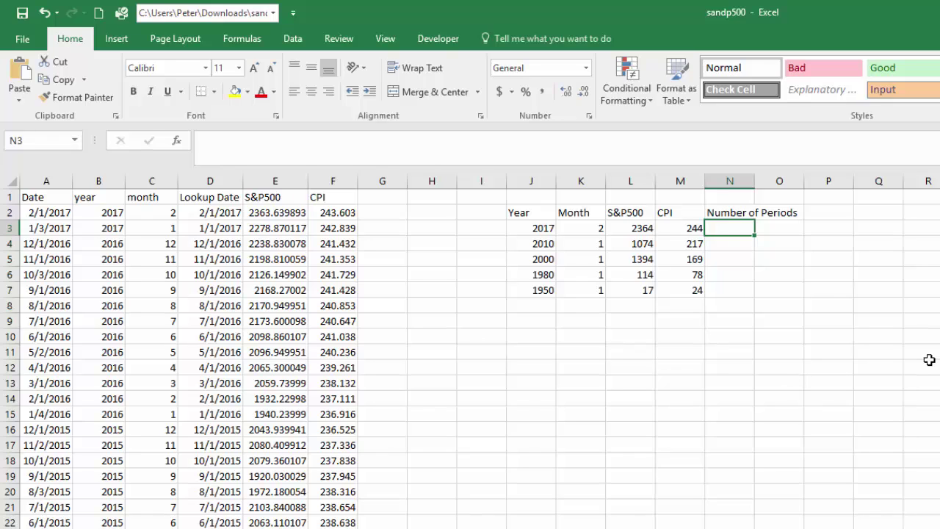
- Enter the date-difference formula =DATE(J3,K3,1)-DATE($J$3,$K$3,1) in N3 under the Number of Periods header
type("=date(")
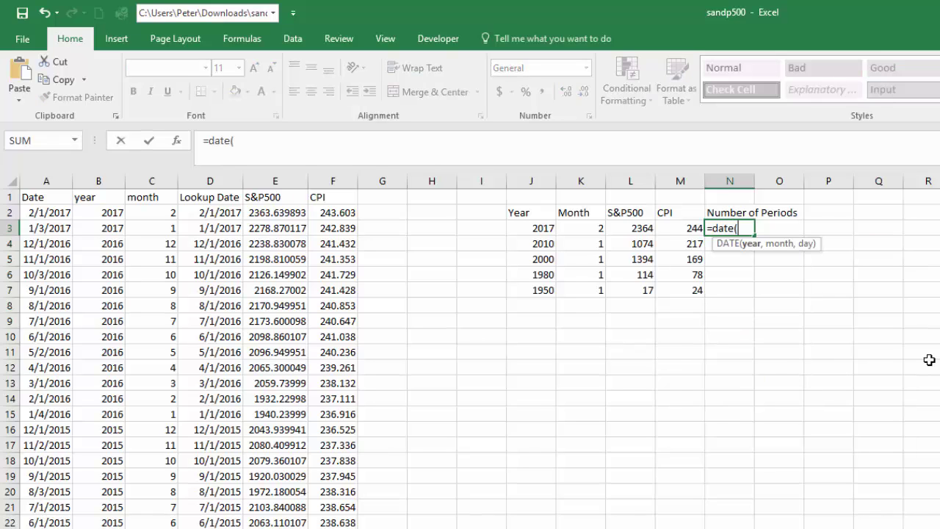
key("Left")
key("Left")
key("Left")
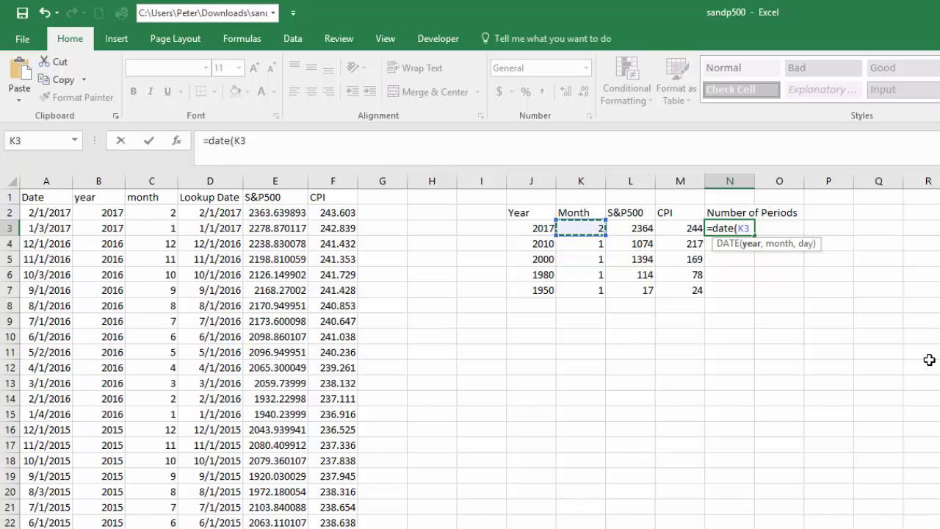
key("Left")
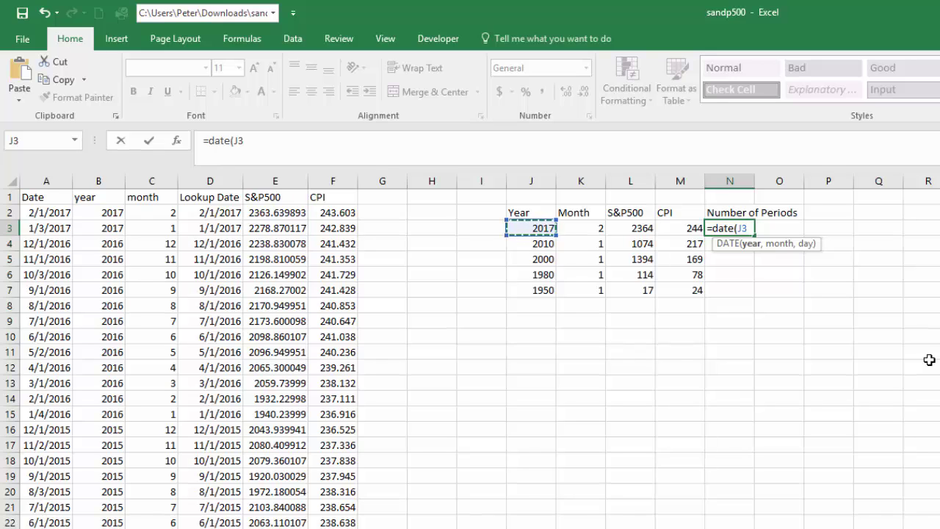
type(",")
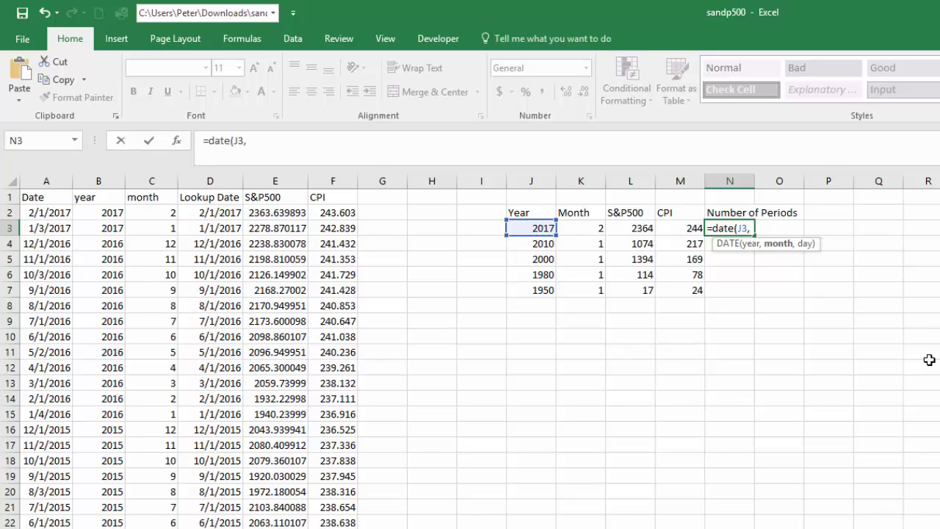
left_click(585, 231)
type(",1)-")
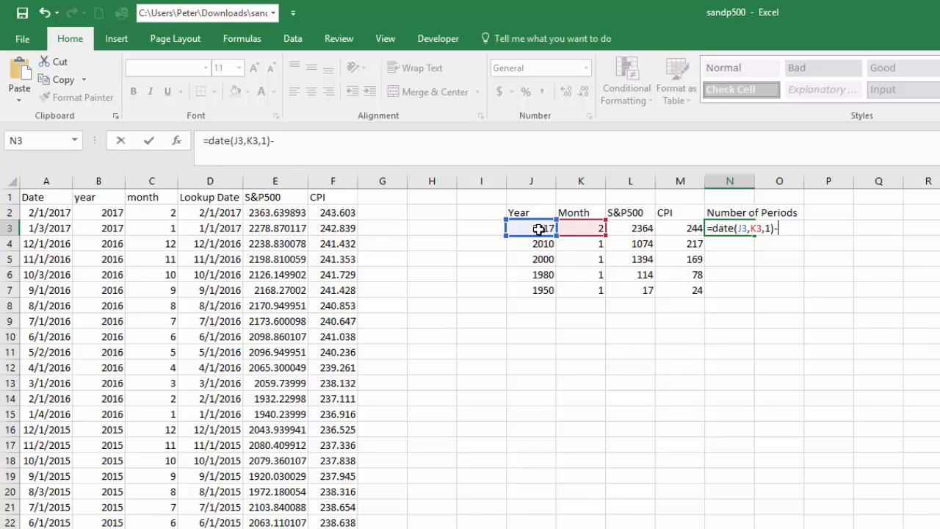
type("date")
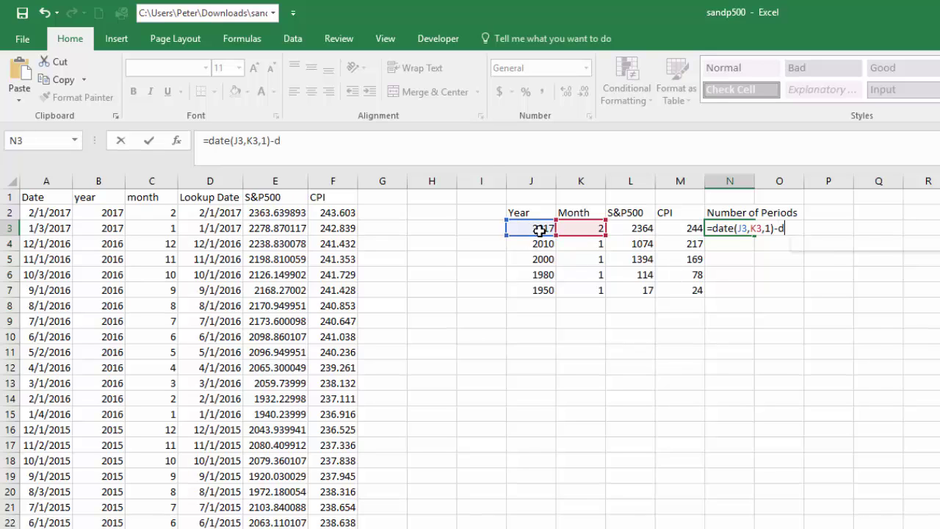
type("(")
left_click(539, 230)
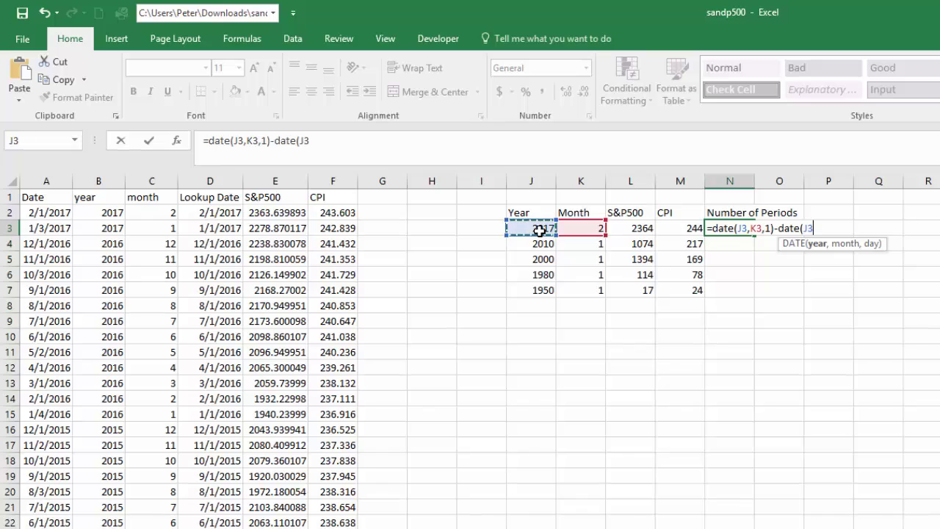
key("F4")
type(",")
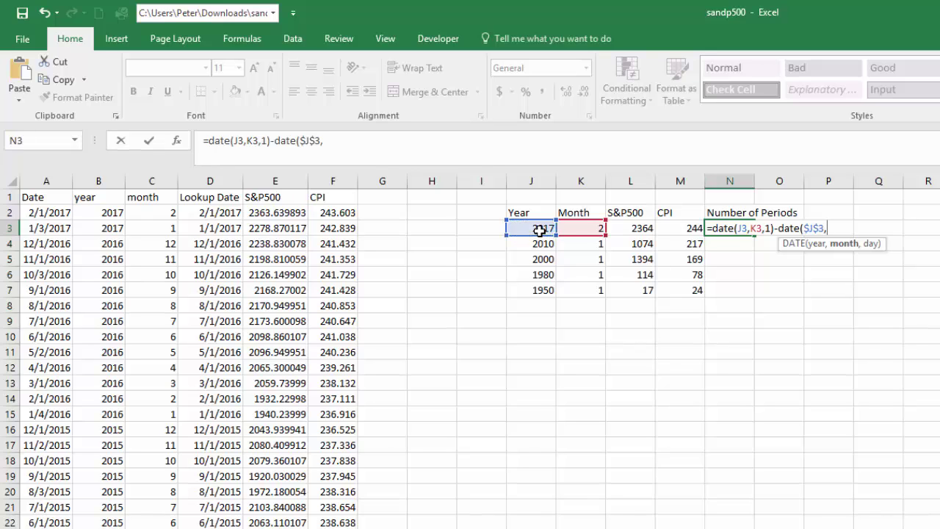
left_click(575, 227)
key("F4")
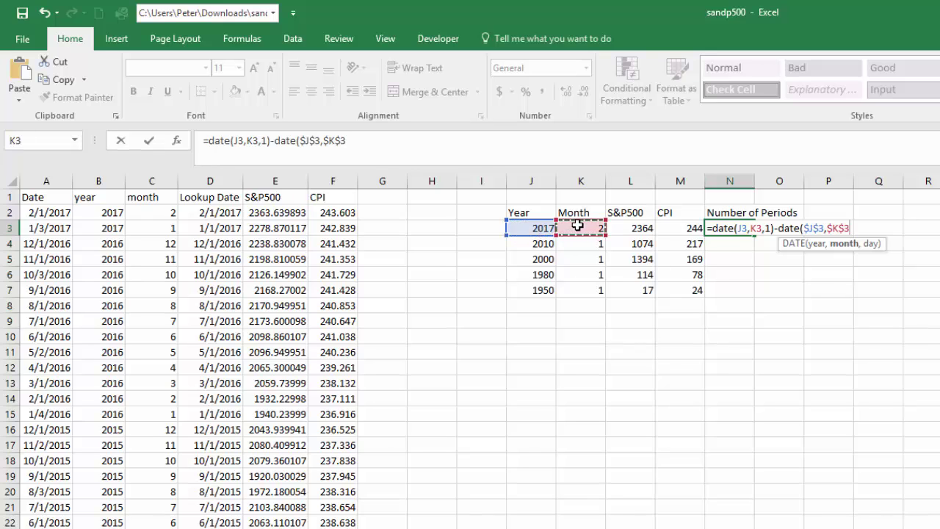
type(",1)")
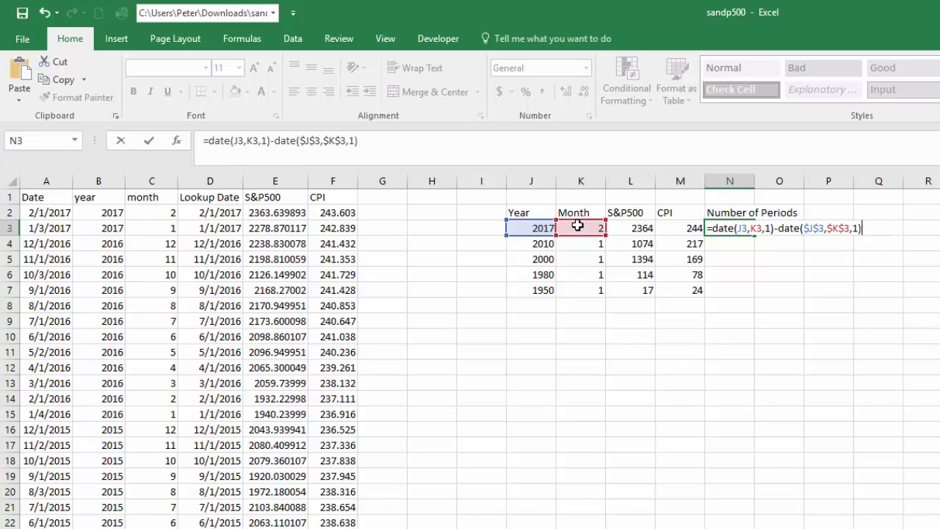
key("Return")
- Fill the date-difference formula from N3 down to N7 and check the row 4 result against the starting year and month
left_click(737, 224)
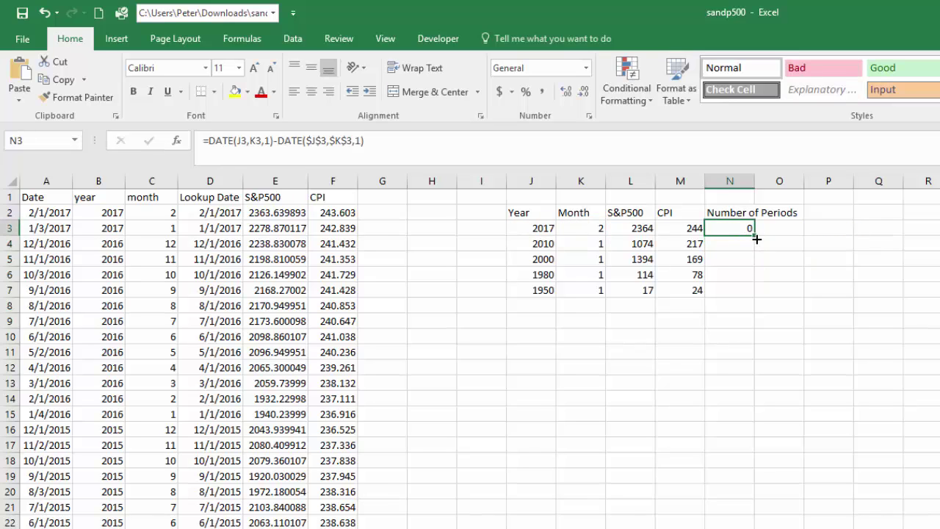
left_click_drag(754, 235, 748, 300)
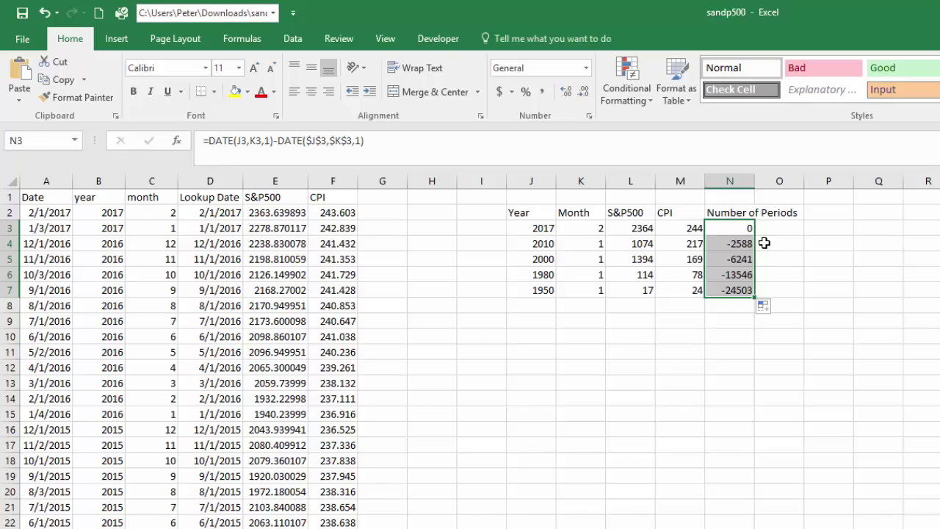
left_click(743, 242)
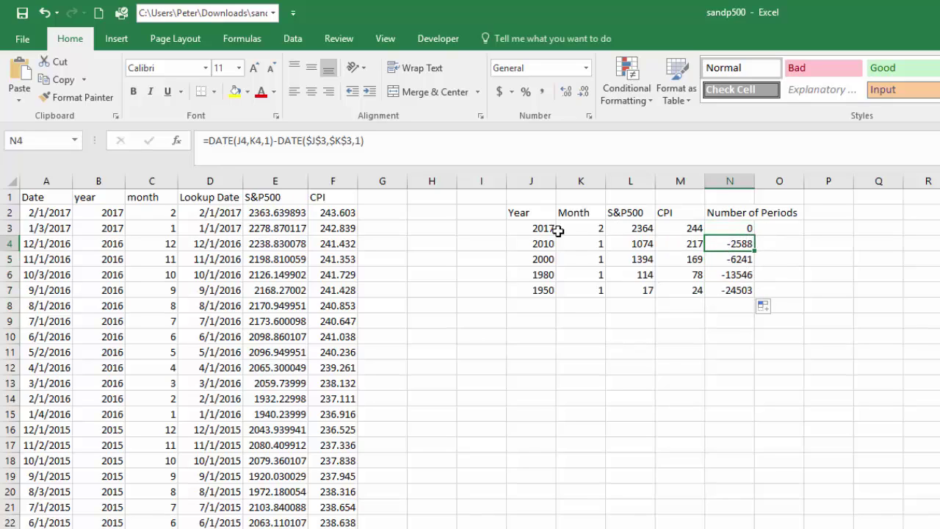
left_click_drag(533, 227, 560, 229)
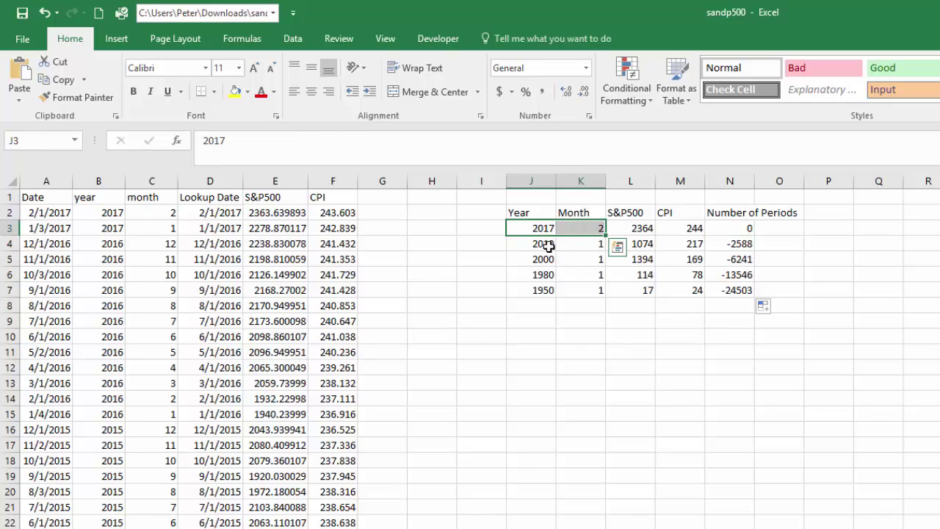
- Swap the absolute and relative references in N3 so the formula reads =DATE($J$3,$K$3,1)-DATE(J3,K3,1)
double_click(745, 228)
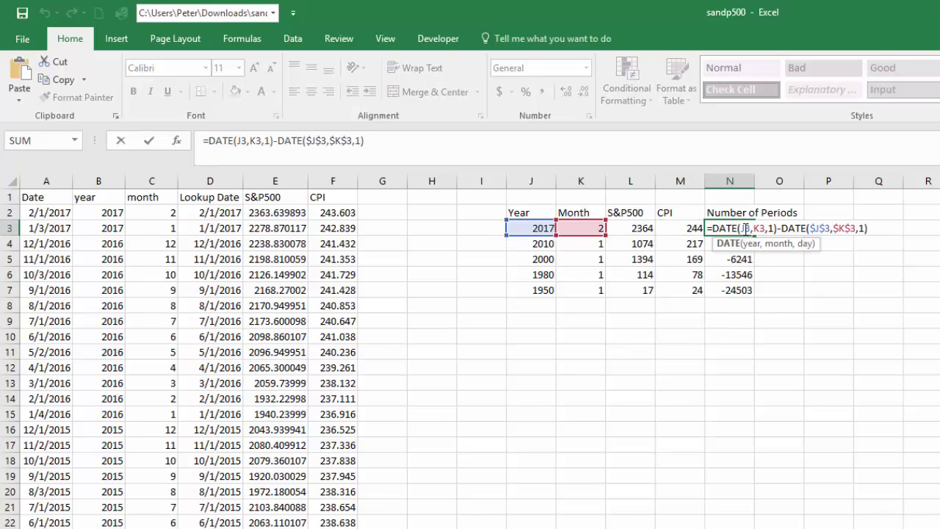
key("F4")
double_click(775, 228)
key("F4")
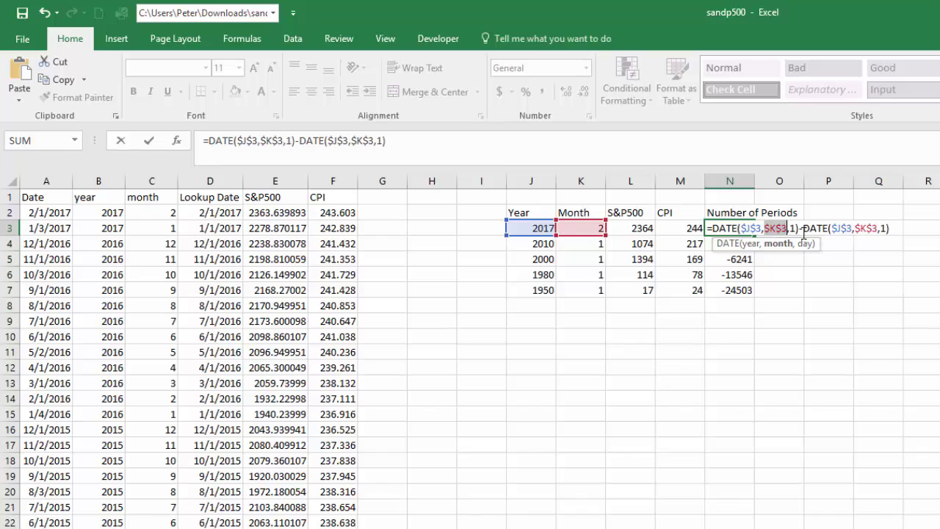
double_click(844, 229)
key("F4")
double_click(855, 229)
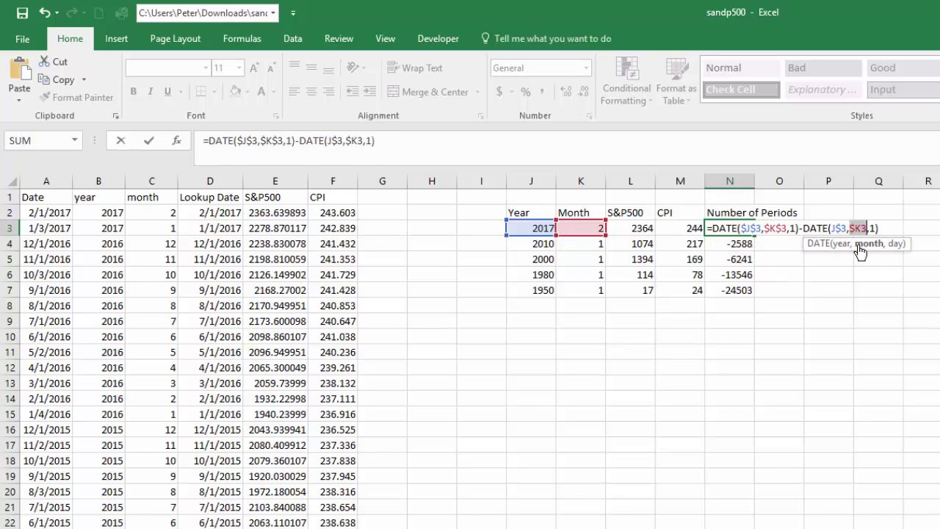
key("F4")
key("F4")
key("F4")
double_click(839, 228)
key("F4")
key("F4")
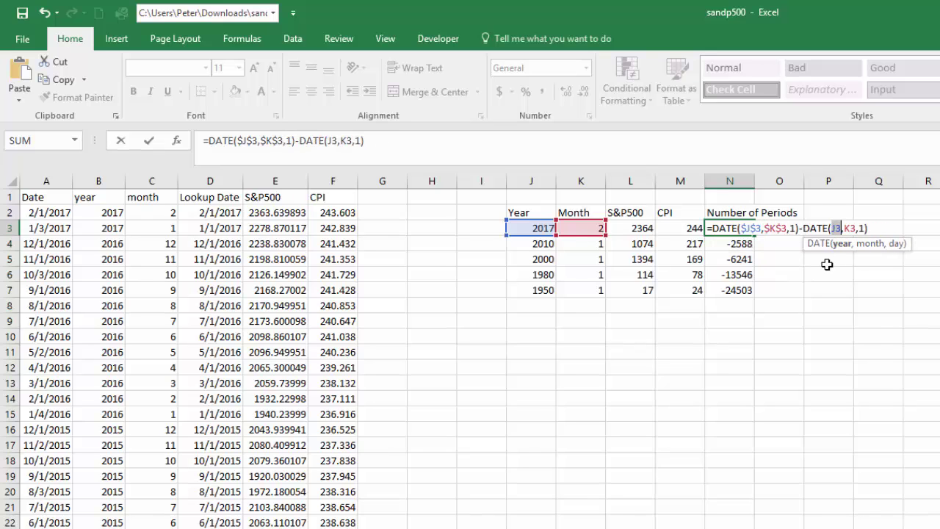
key("Return")
- Refill the reversed date-difference formula from N3 down to N7 and compare it with the dates in rows 3 and 4
left_click(750, 230)
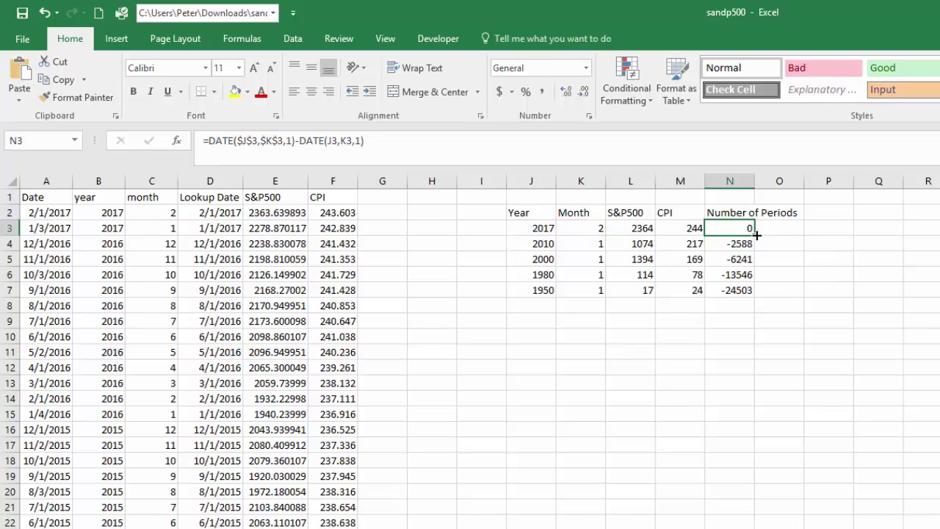
double_click(757, 235)
left_click(787, 217)
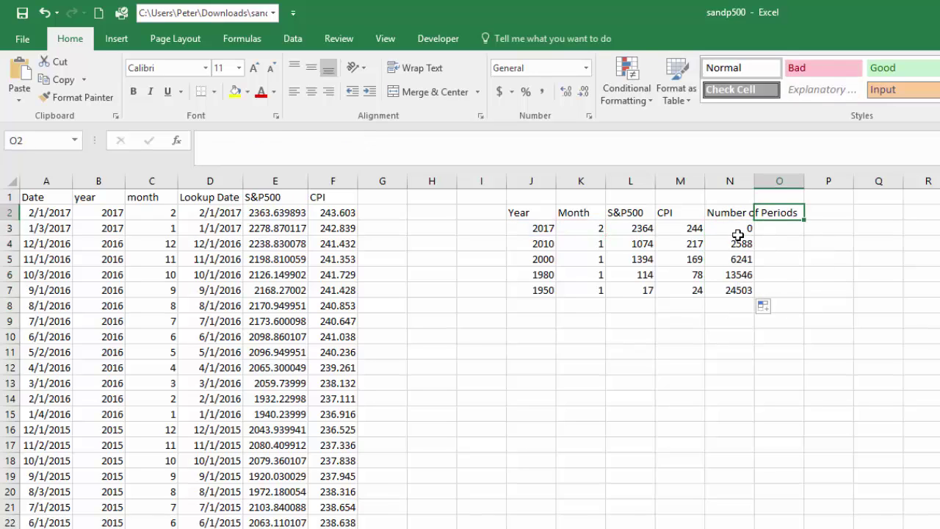
left_click(737, 234)
left_click(549, 242)
key("Up")
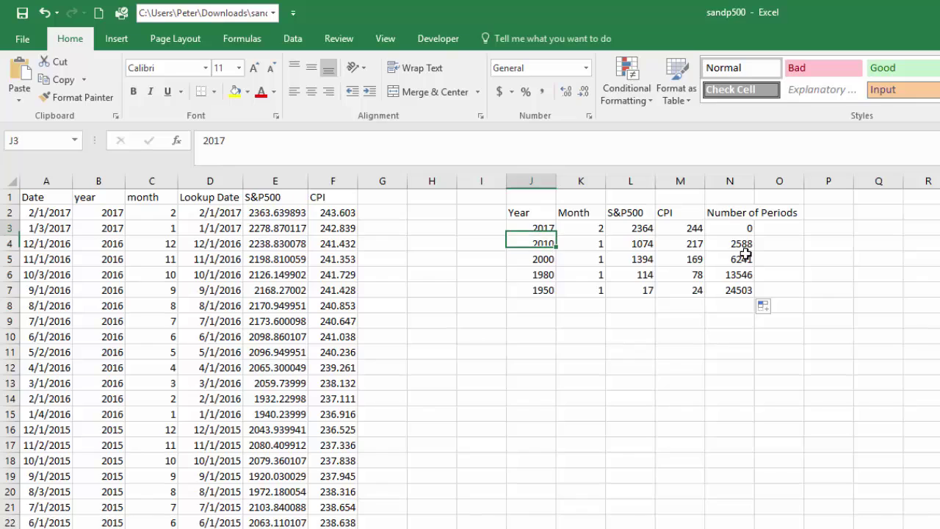
left_click_drag(541, 243, 602, 244)
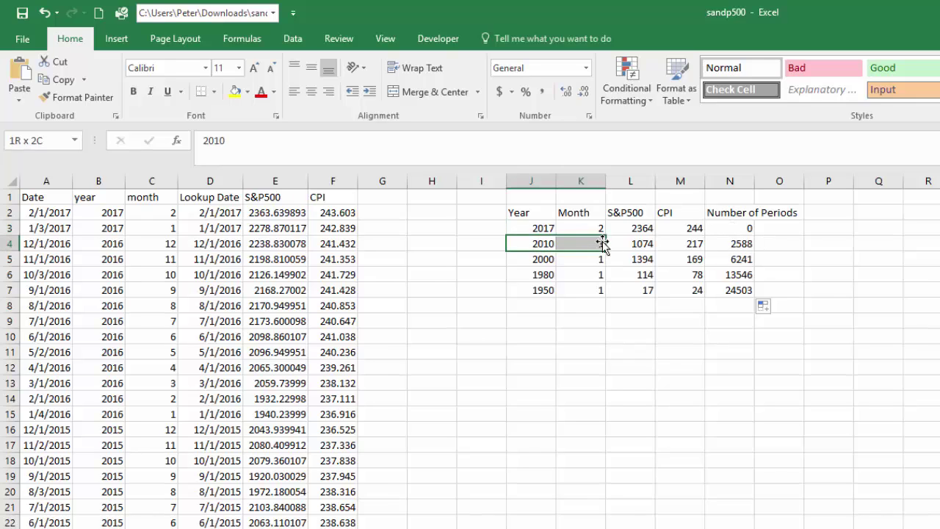
left_click_drag(541, 227, 591, 228)
left_click(594, 245)
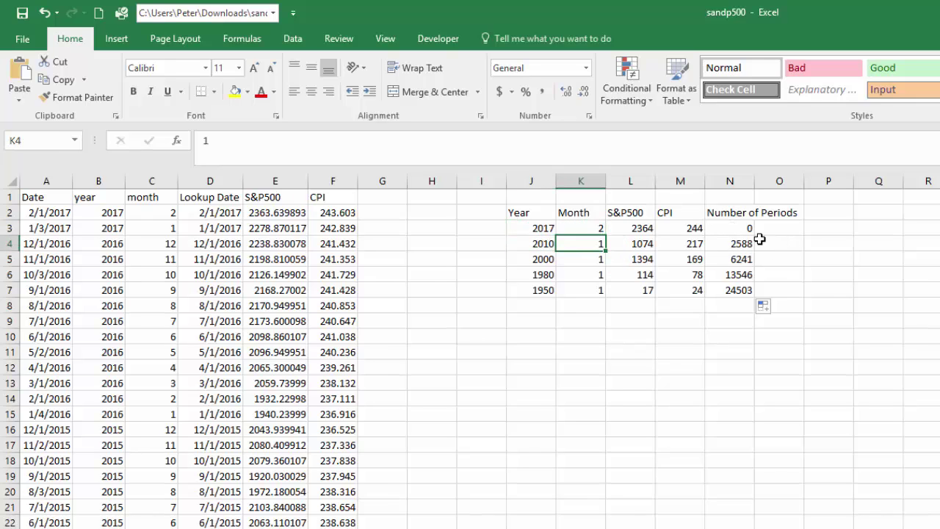
- Convert the N3 formula from days to months by enclosing the date difference in parentheses and dividing it by (365/12)
double_click(737, 229)
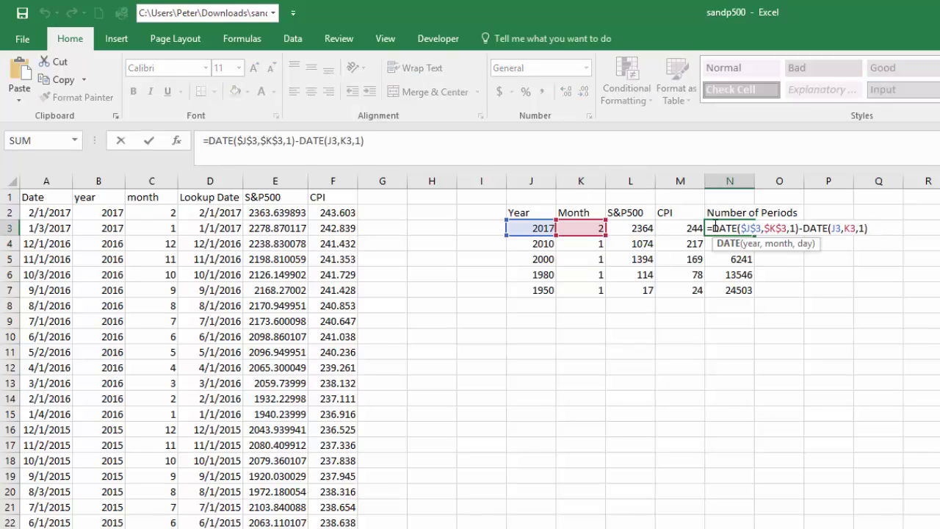
key("Left")
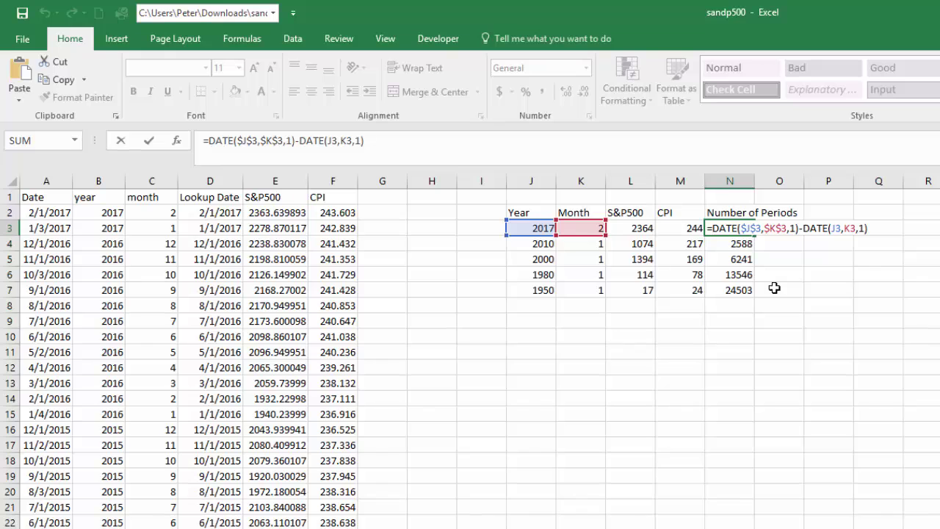
type("(")
left_click(873, 228)
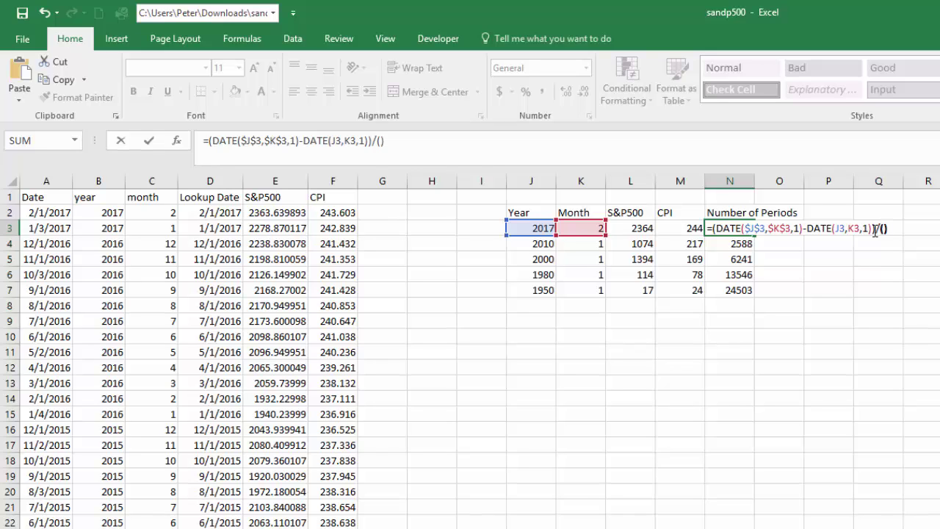
type("365/12")
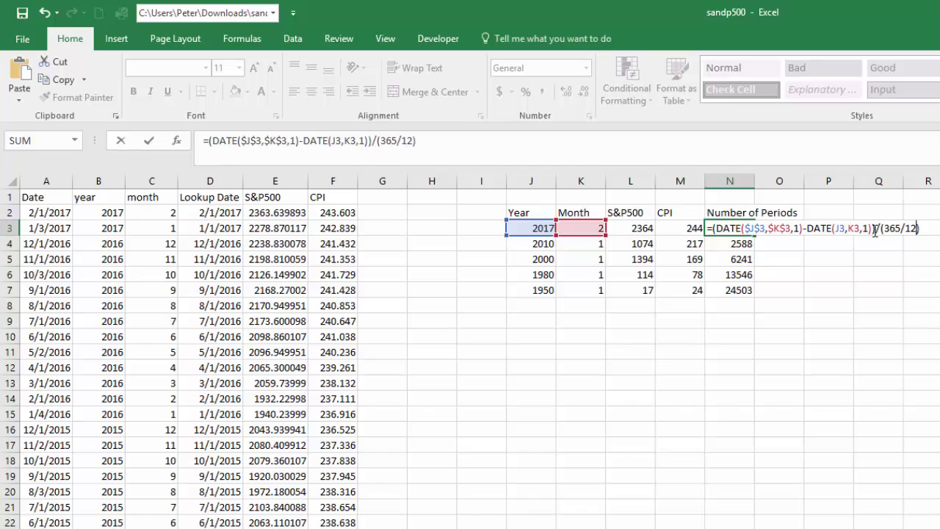
key("Return")
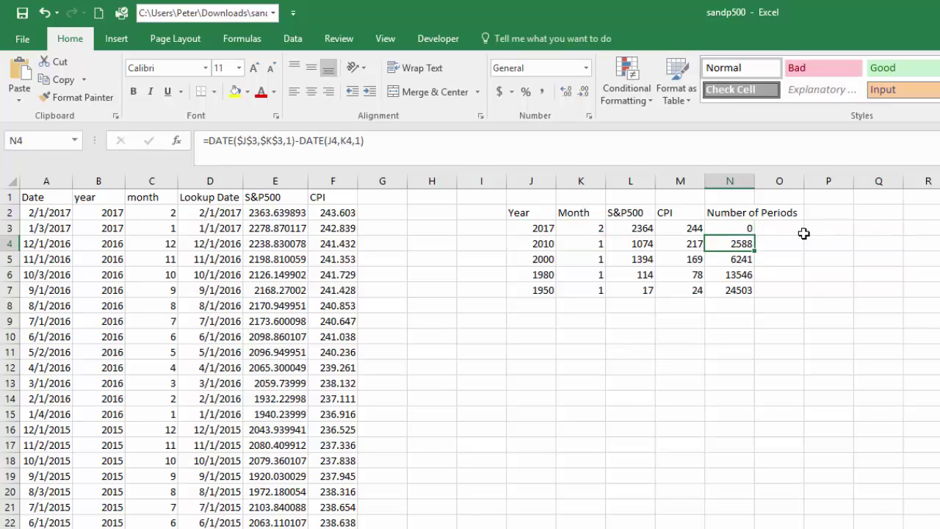
- Fill the months formula from N3 down through N7 and review the filled cells
left_click(753, 231)
double_click(755, 236)
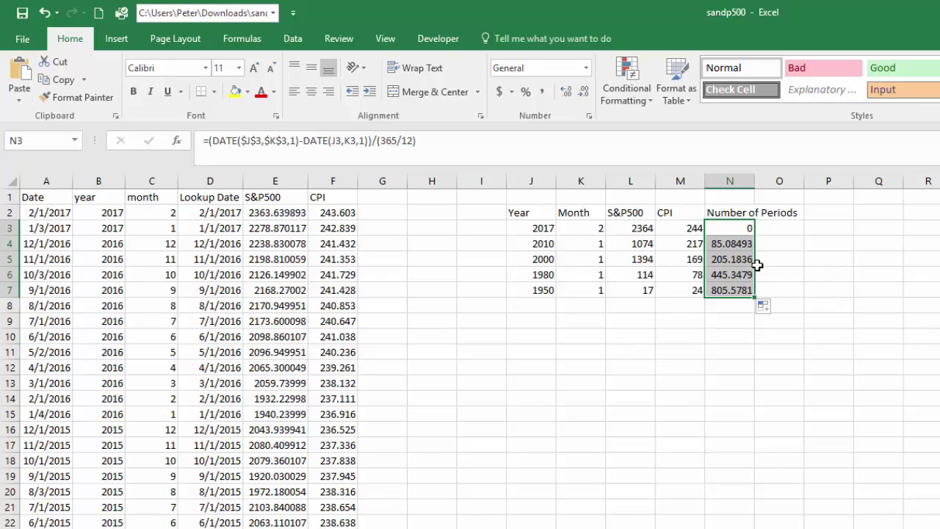
left_click_drag(741, 248, 766, 284)
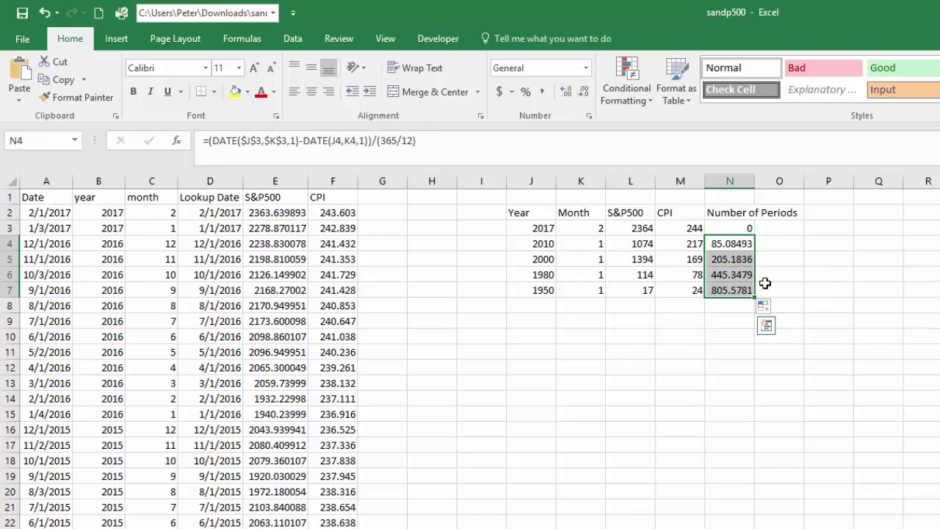
left_click(811, 263)
- Display the period values in N3:N7 without decimals
left_click_drag(740, 235, 738, 292)
left_click(583, 92)
left_click(584, 92)
left_click(584, 92)
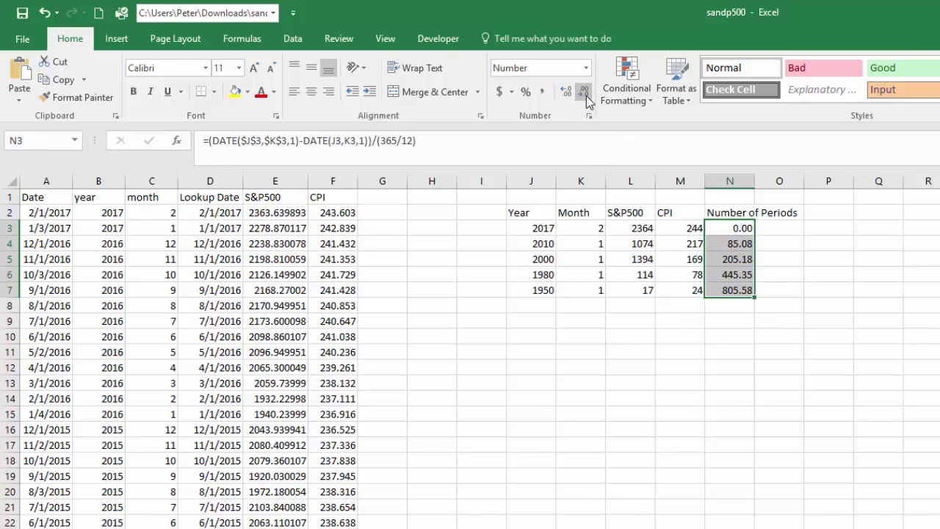
left_click(584, 92)
left_click(584, 92)
left_click(743, 288)
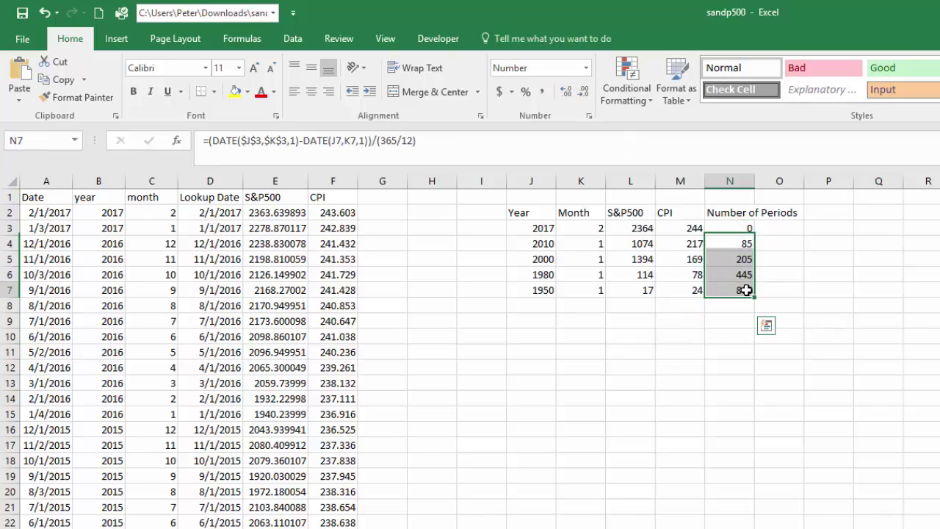
left_click_drag(743, 238, 745, 285)
left_click(821, 281)
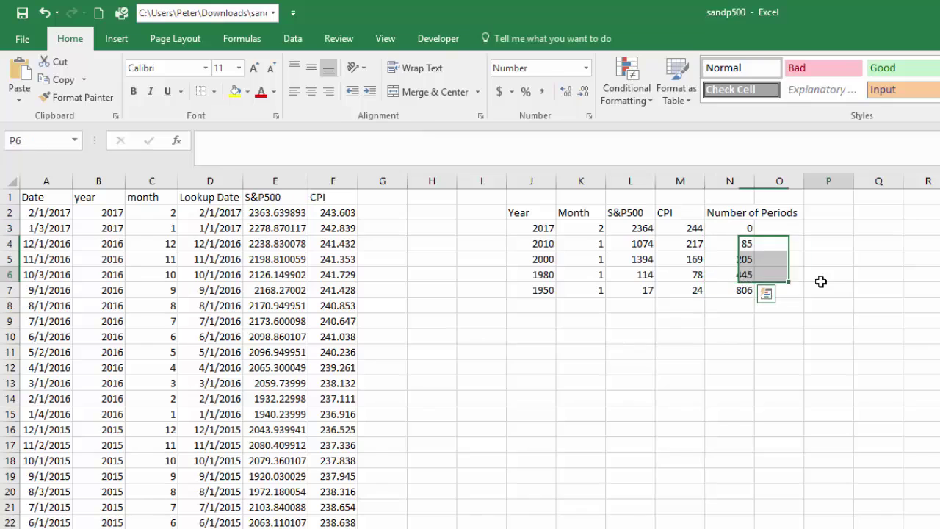
left_click_drag(742, 229, 738, 272)
- Rename the header in N2 as "Number of Months"
left_click(740, 211)
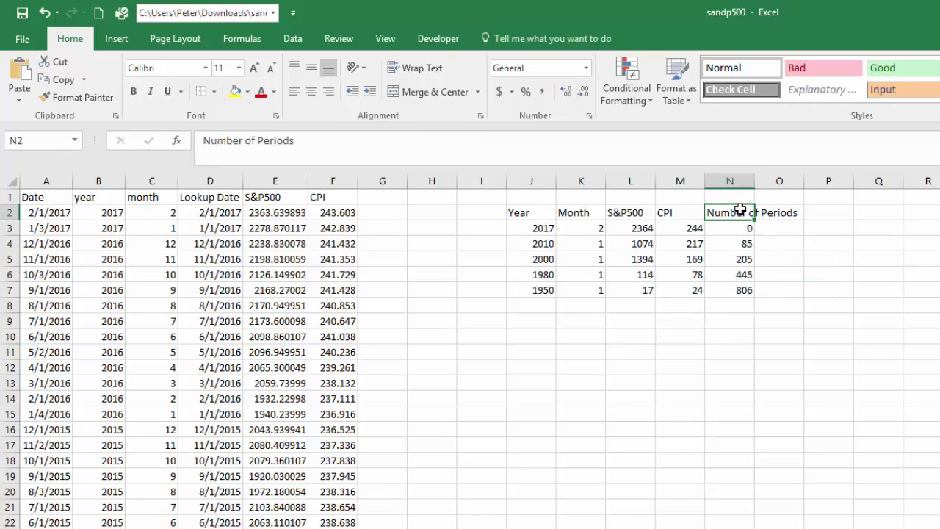
type("Number of Months")
key("Return")
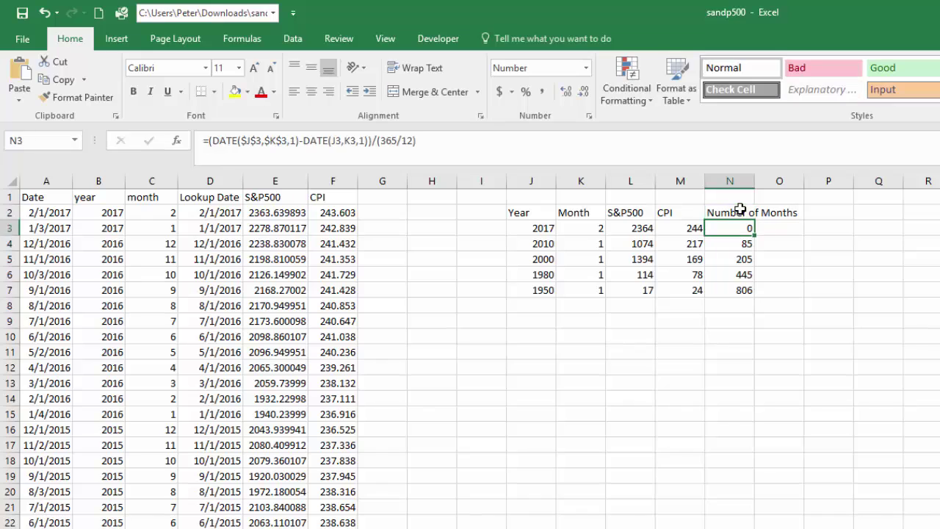
- Enter the column header "Avg S&P ret" in cell O2
left_click(778, 231)
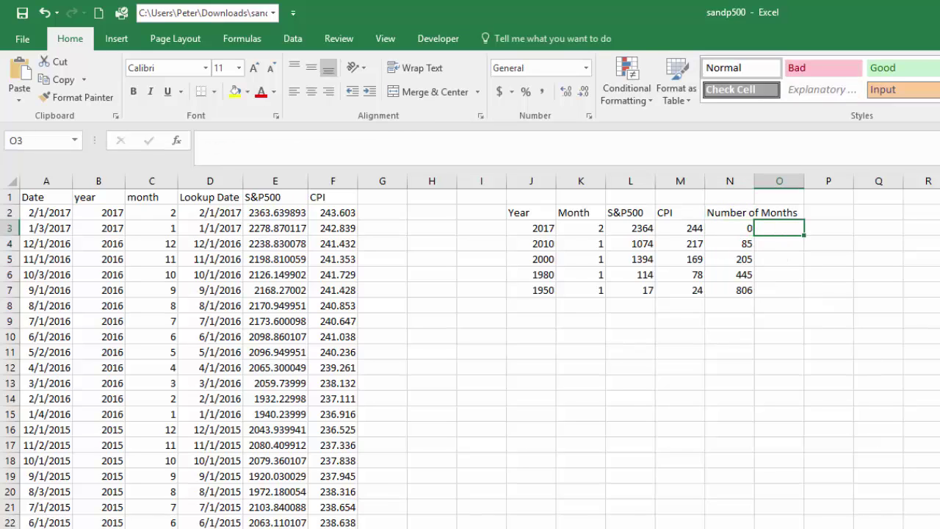
left_click(784, 215)
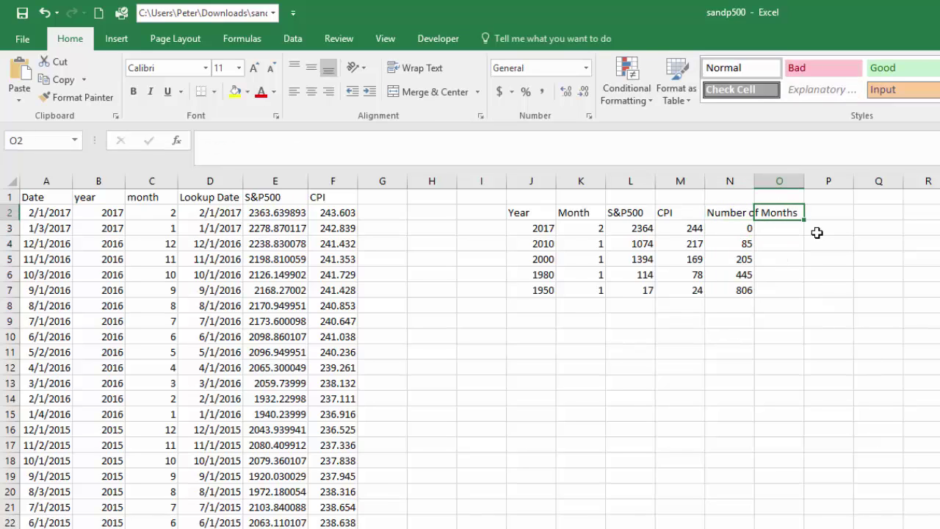
type("Average Re")
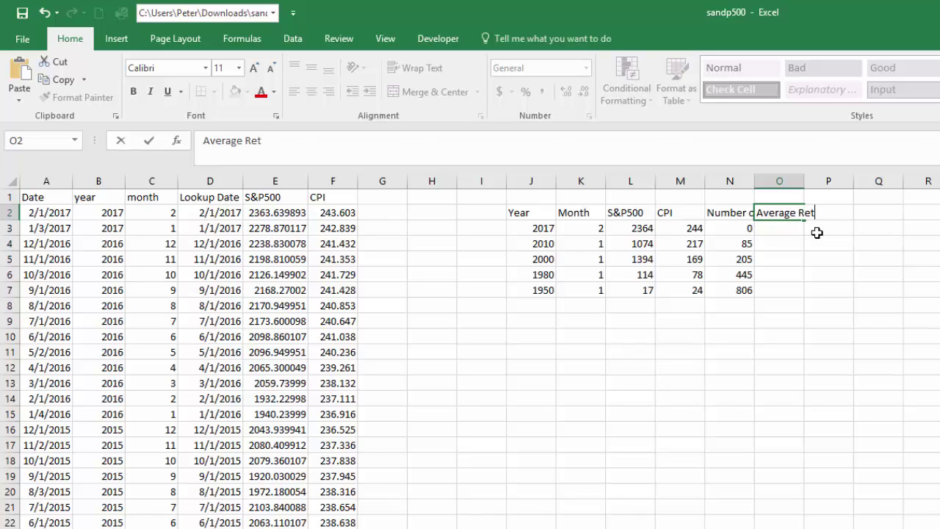
type("t")
key("BackSpace")
key("BackSpace")
key("BackSpace")
key("BackSpace")
key("BackSpace")
key("BackSpace")
key("BackSpace")
key("BackSpace")
type("g S")
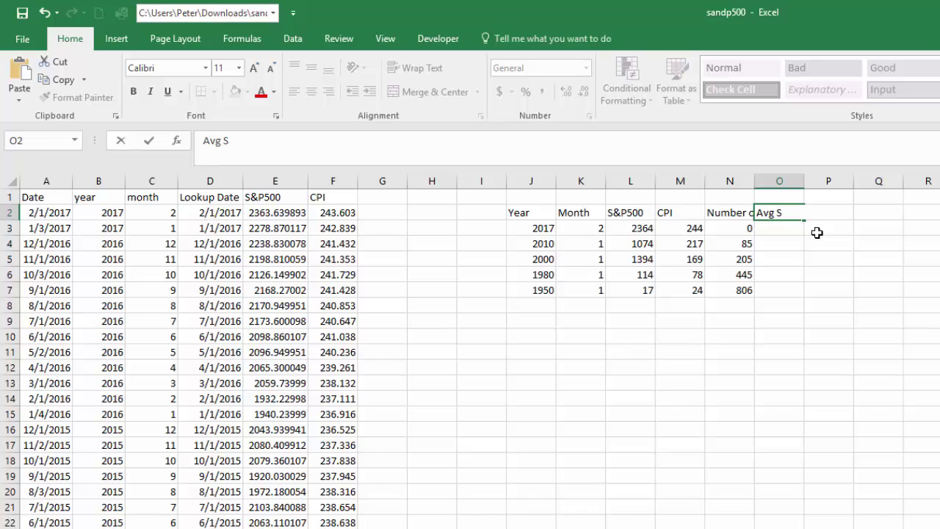
type("&P ret")
key("Return")
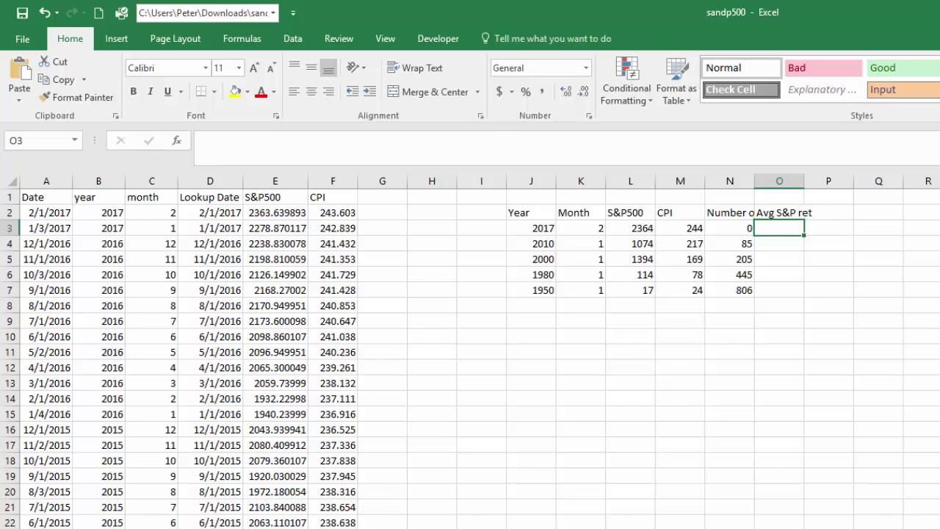
key("alt+Tab")
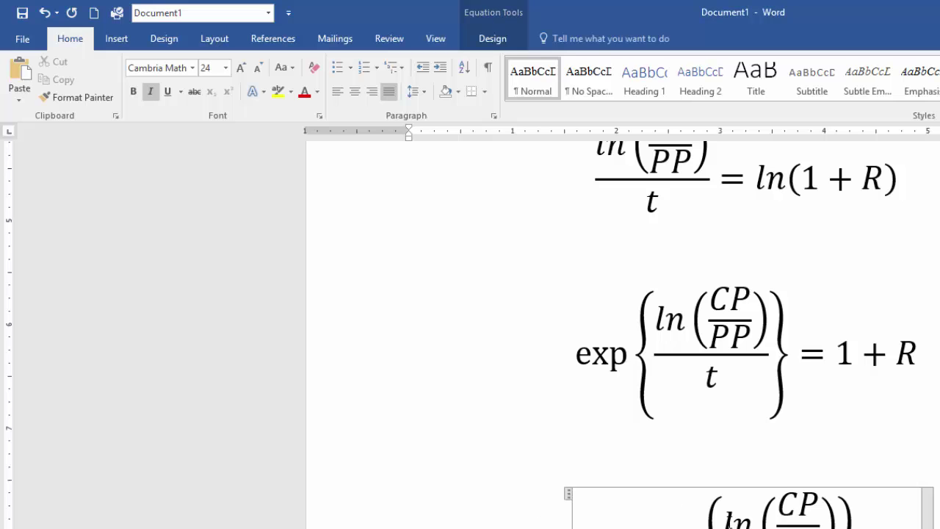
key("alt+Tab")
type("=")
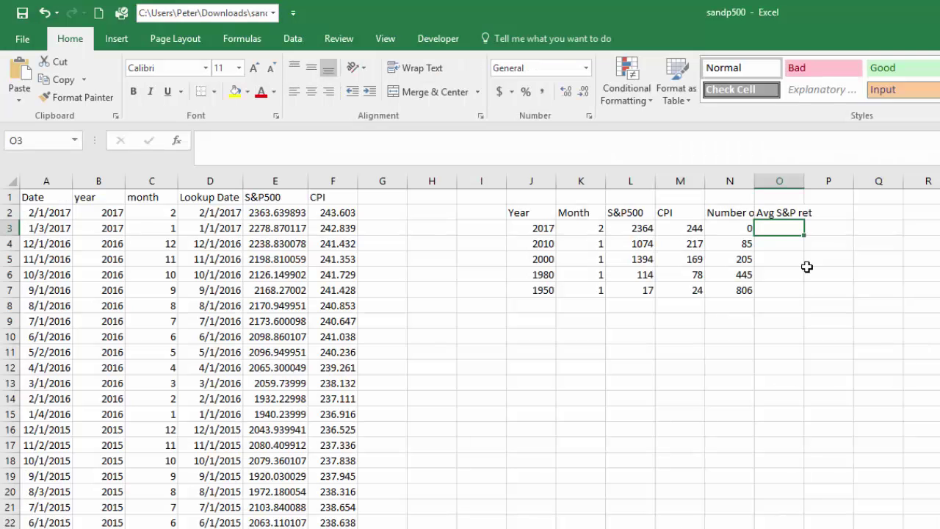
type("exp")
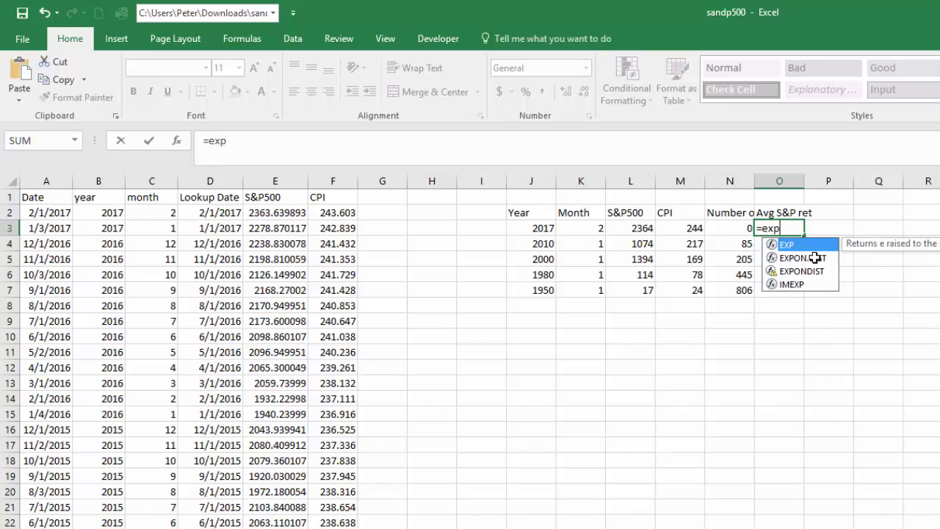
type("(ln(")
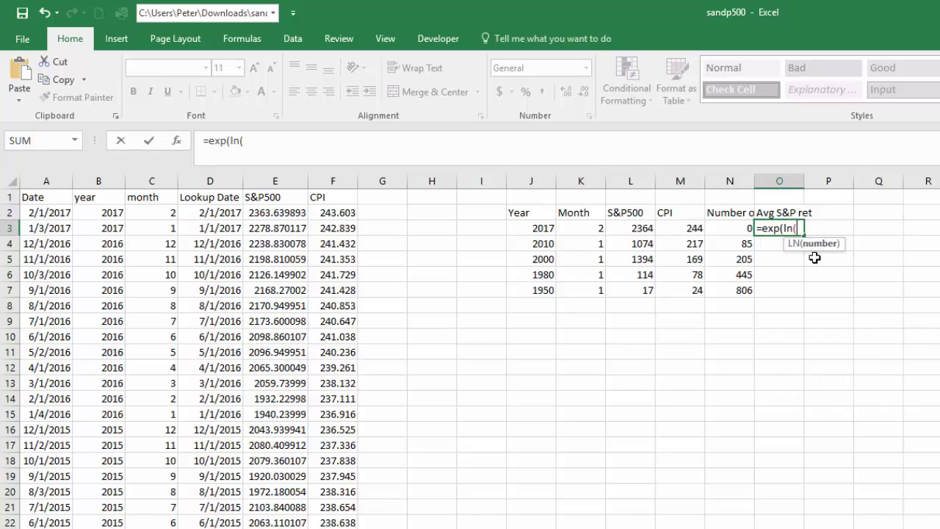
key("Escape")
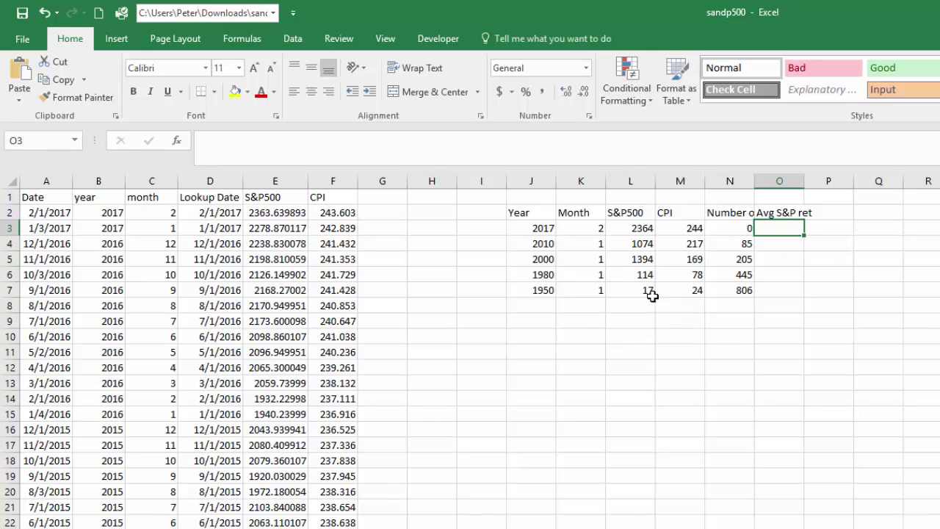
- Enter the monthly return formula =EXP(LN($L$3/L4)/N4)-1 in O4 and fill it down through O7
left_click(775, 248)
type("=")
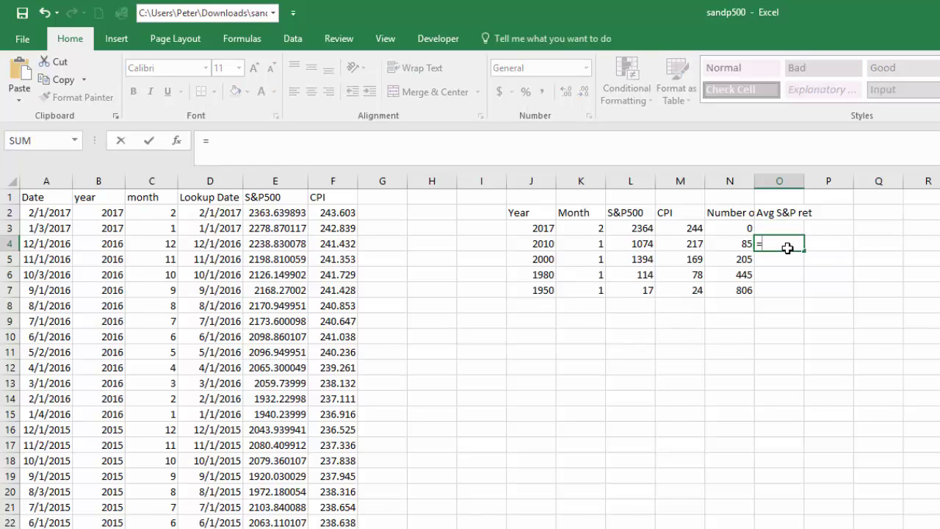
type("exp(ln")
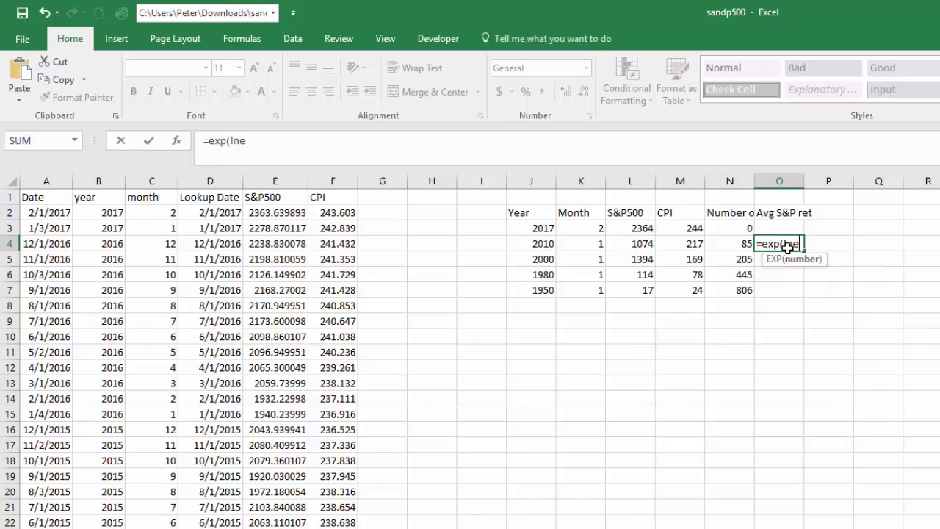
type("(")
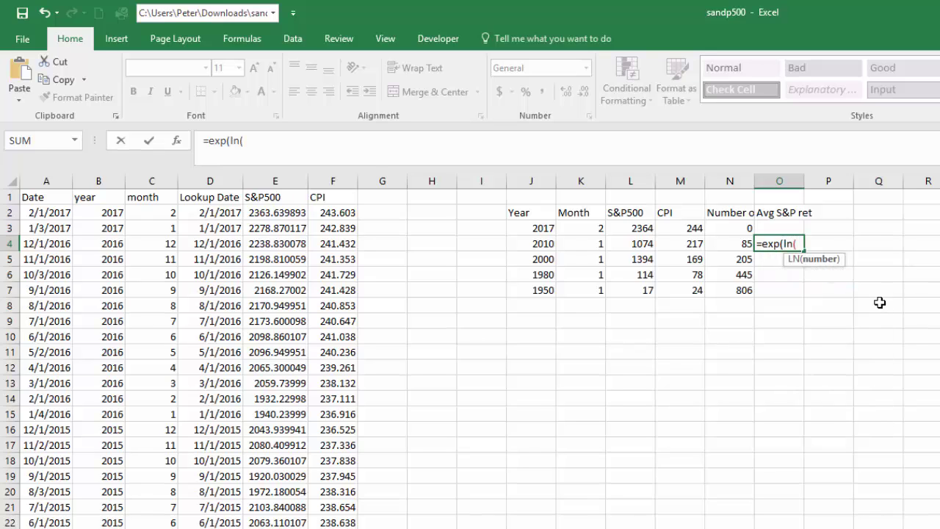
left_click(641, 228)
key("F4")
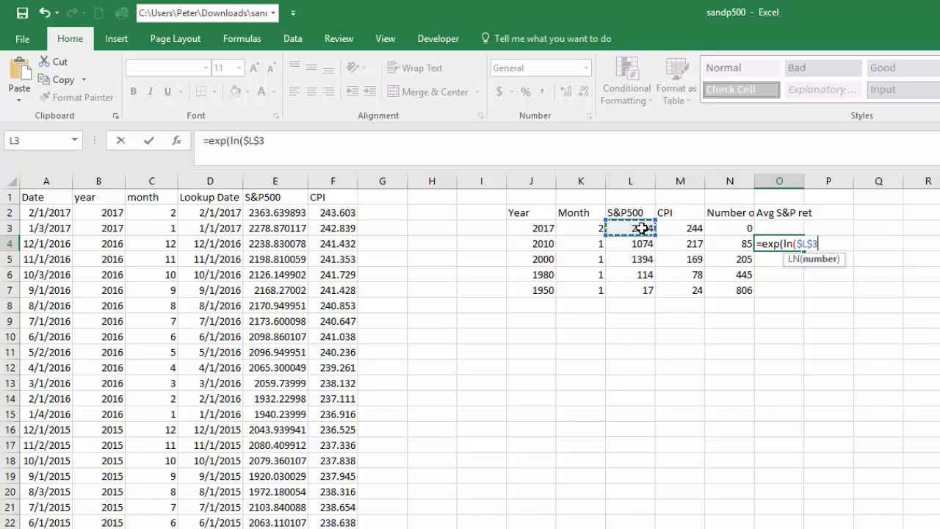
type("/")
left_click(646, 244)
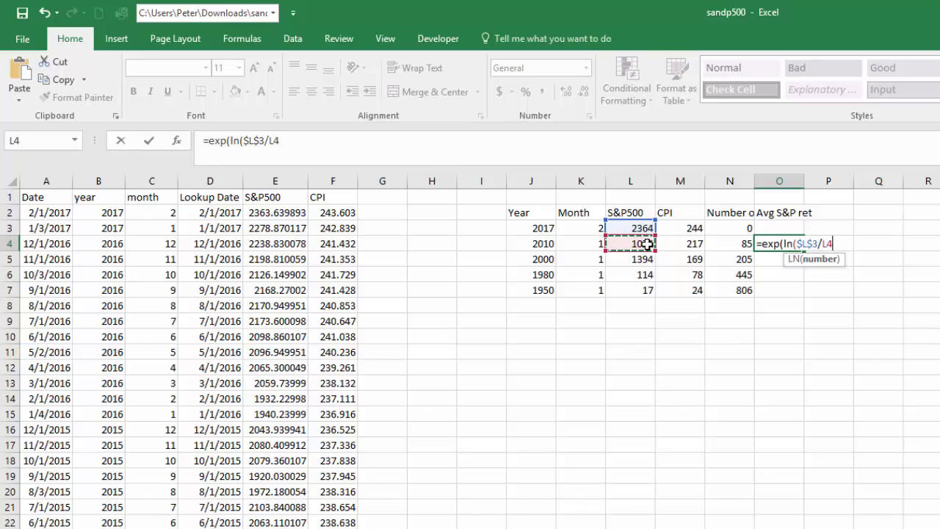
type(")/")
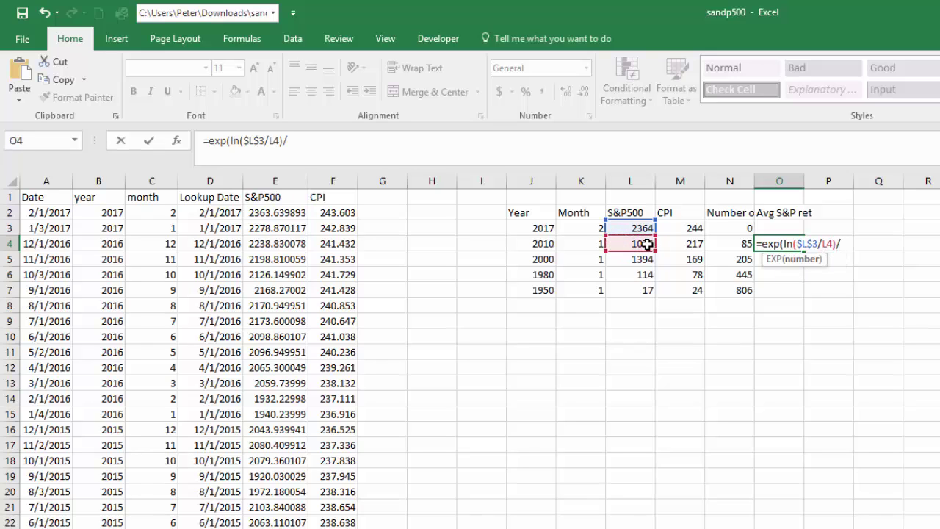
left_click(739, 243)
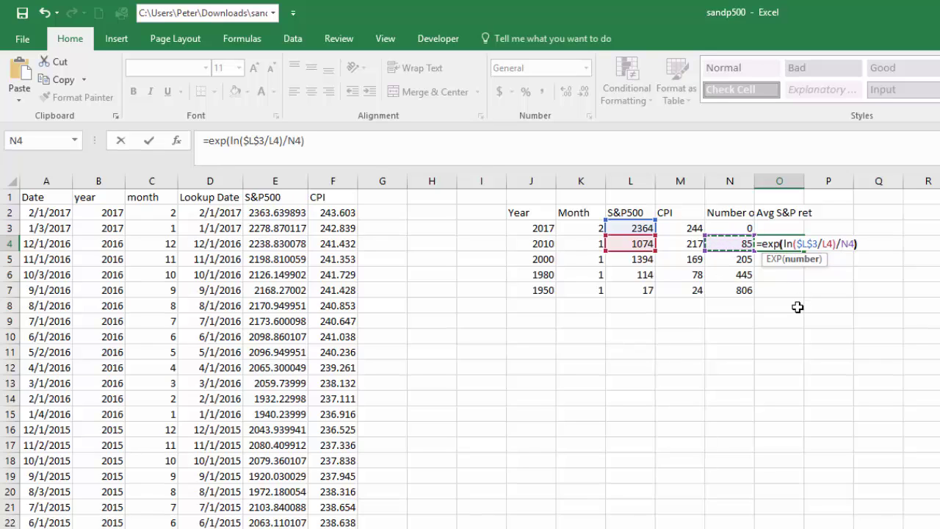
type("1")
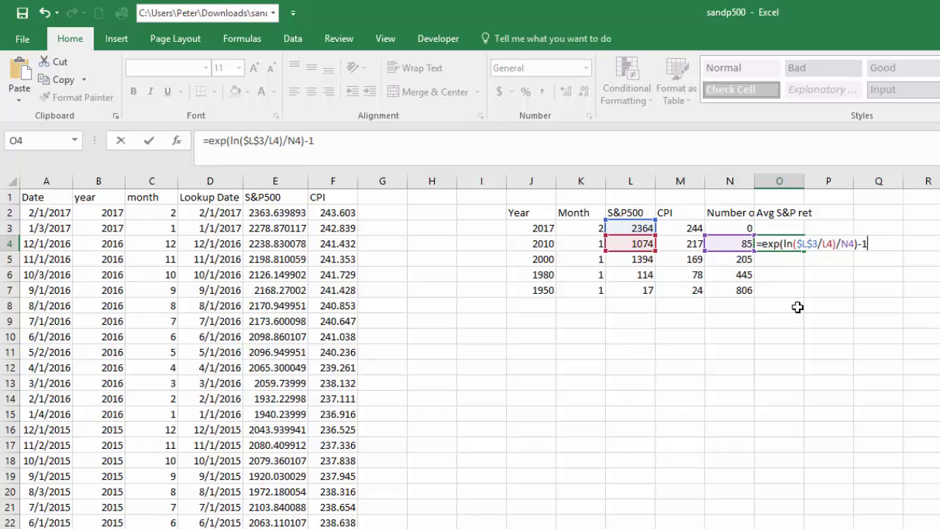
key("Return")
left_click(784, 243)
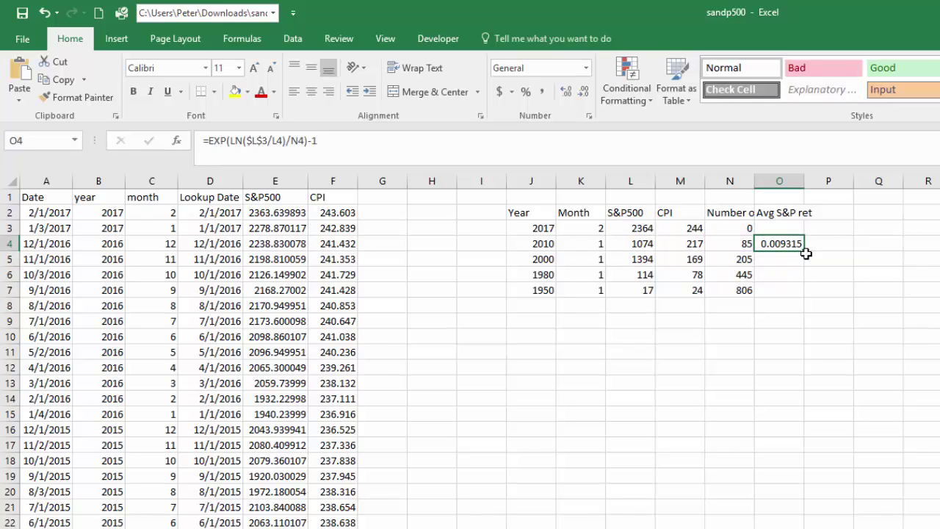
left_click_drag(803, 251, 805, 297)
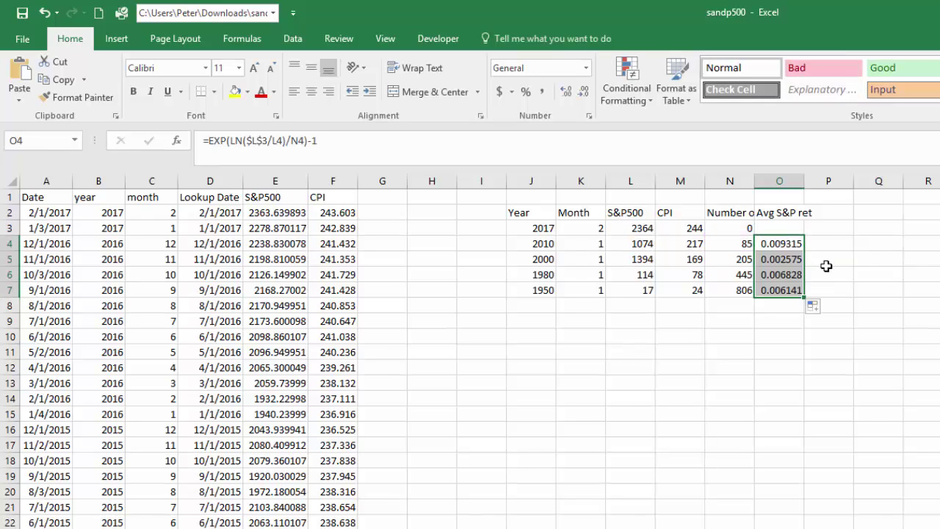
- Try changing the current-price reference in O4 to $L3, fixing only the column, and refill the formula down through O7
double_click(784, 242)
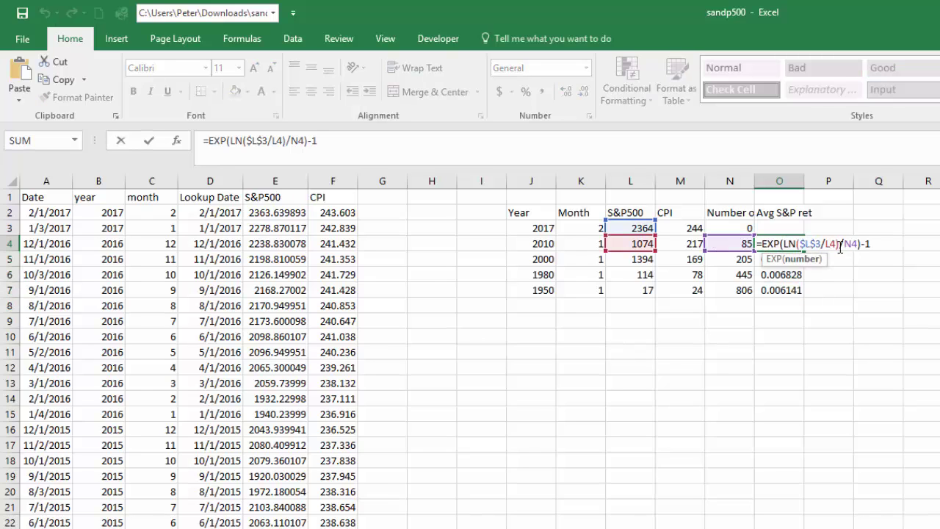
left_click(811, 243)
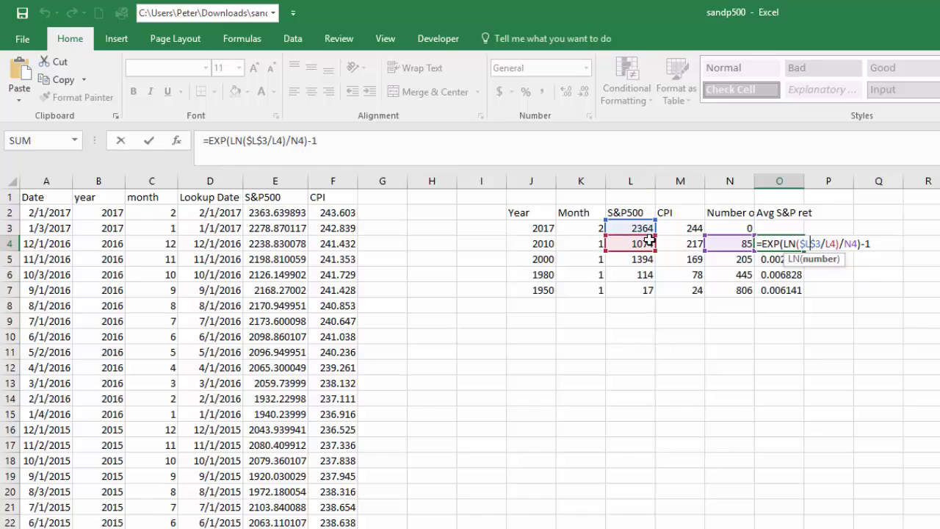
key("F4")
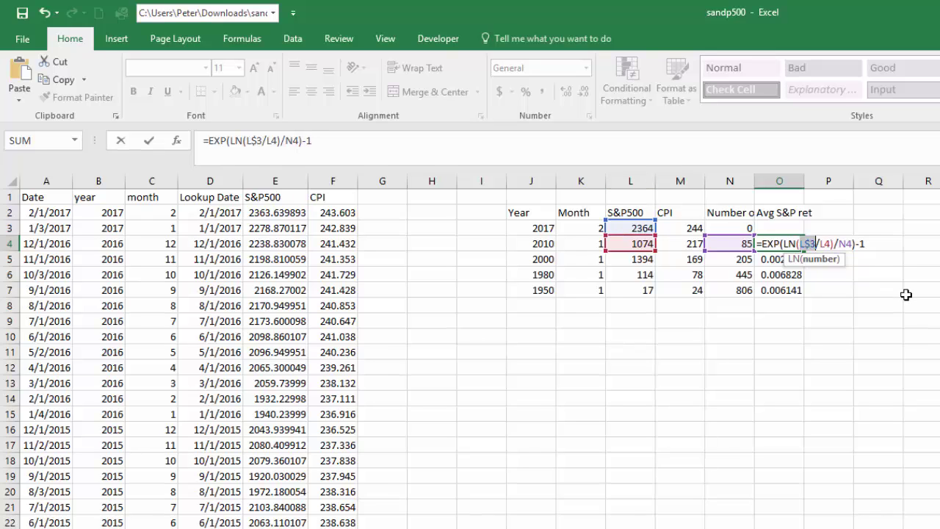
key("Return")
key("Up")
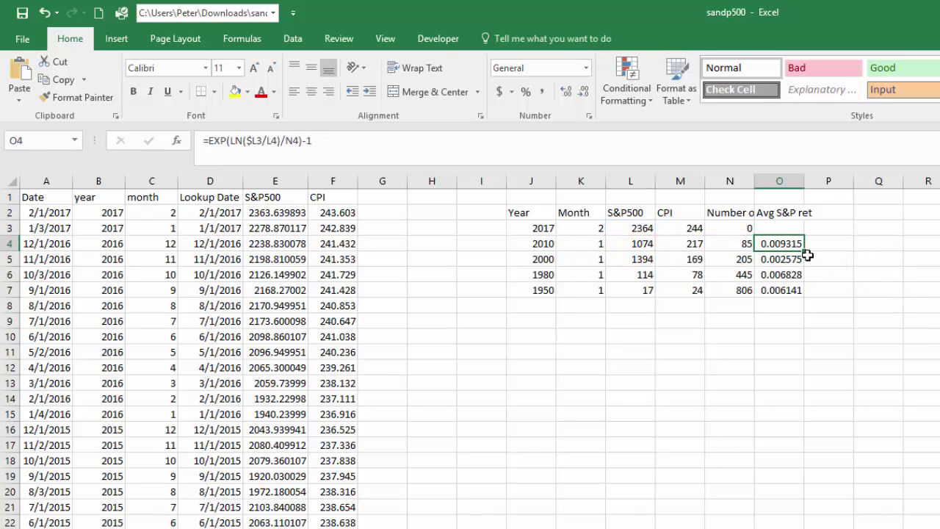
left_click_drag(806, 251, 807, 291)
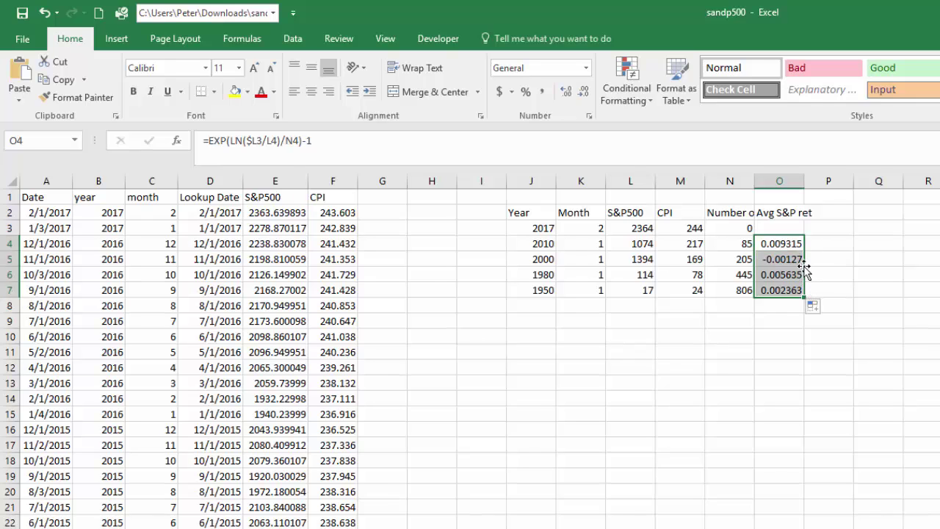
- Restore the fully absolute reference $L$3 in the O4 formula and refill it down through O7
double_click(787, 243)
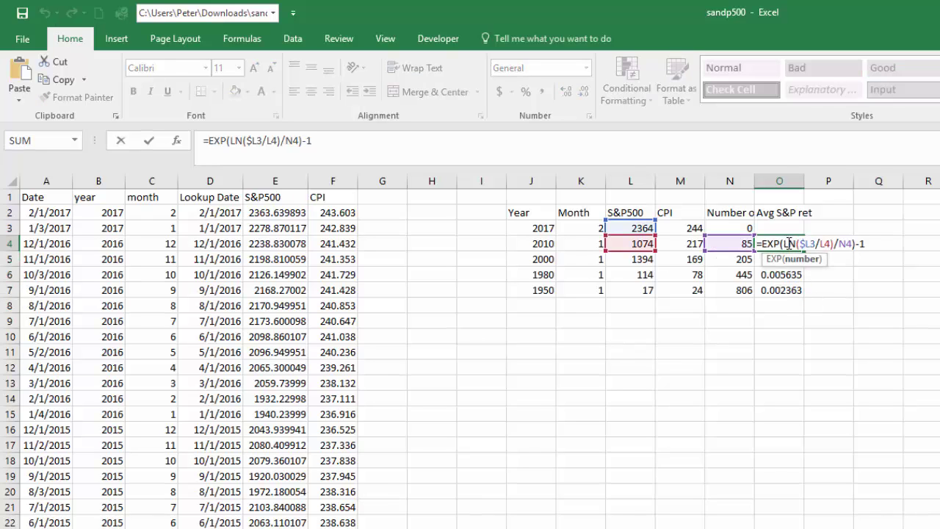
left_click(810, 243)
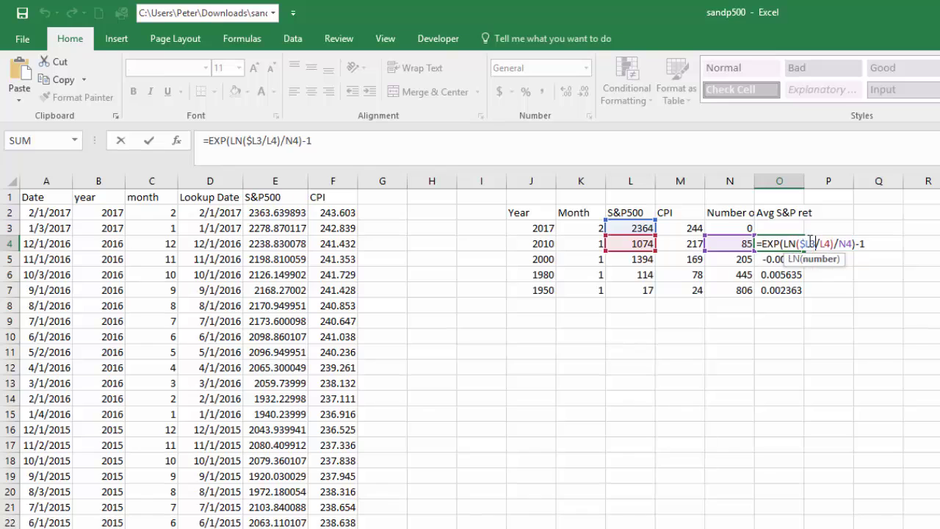
key("F4")
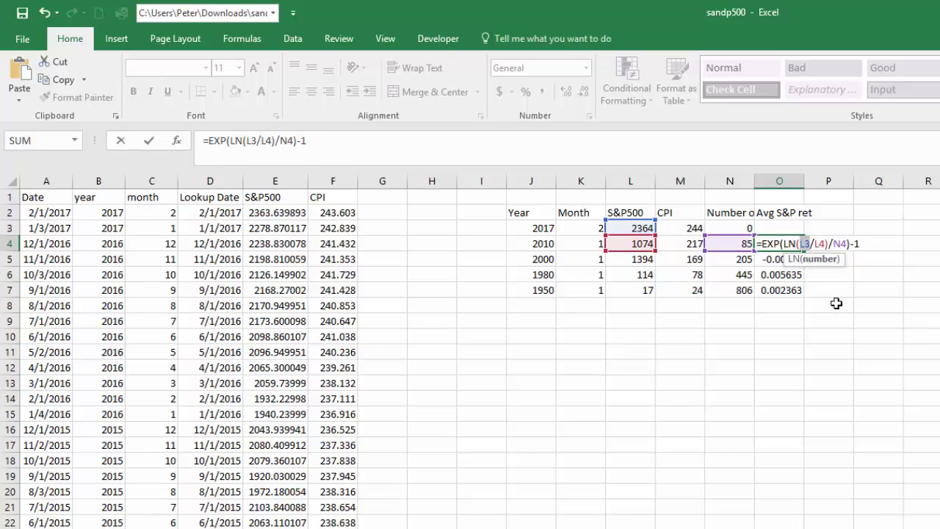
key("F4")
key("Return")
left_click(795, 244)
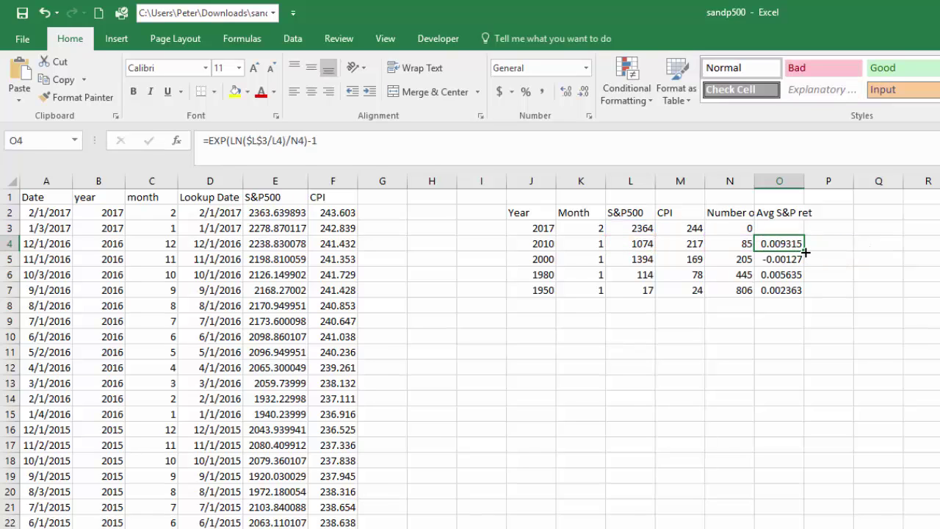
double_click(805, 251)
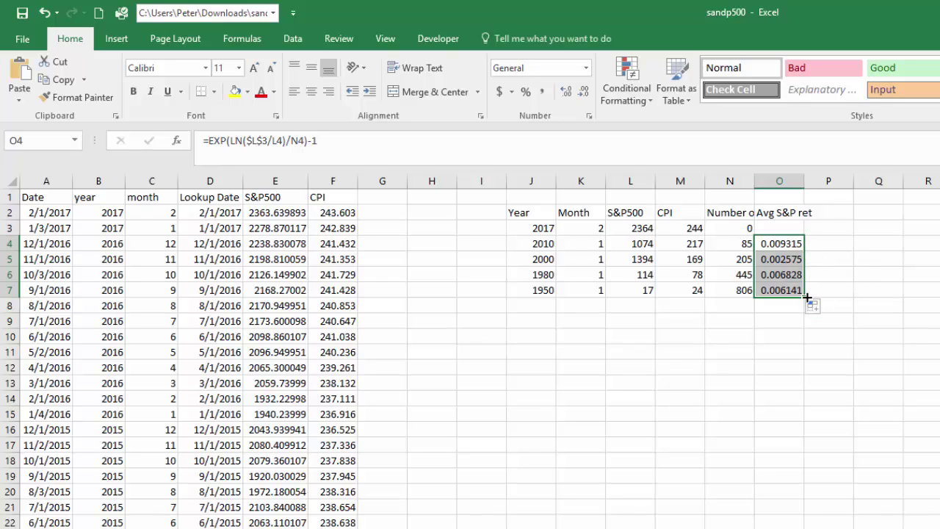
- Copy the O4:O7 return formulas into column P, change the $L$3 reference in P4 to $M$3, and refill through P7
left_click_drag(811, 300, 844, 299)
double_click(830, 244)
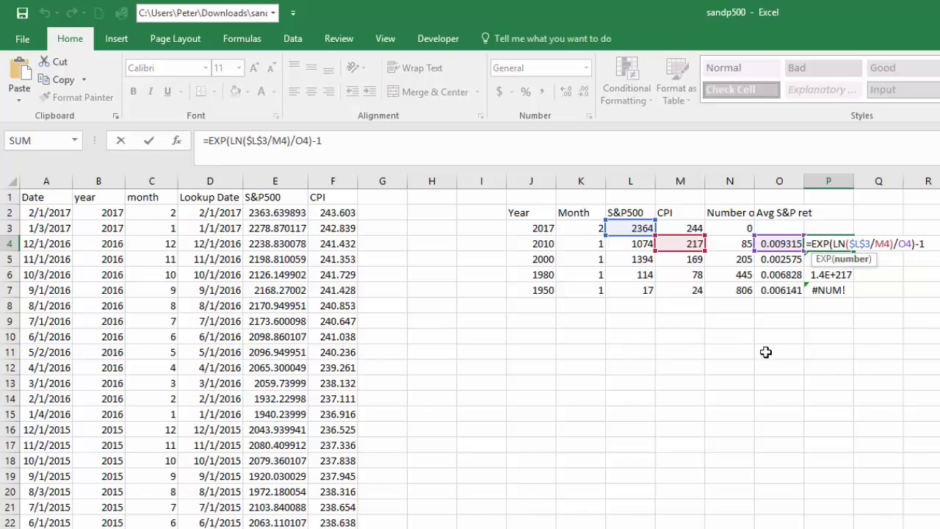
left_click_drag(649, 239, 674, 240)
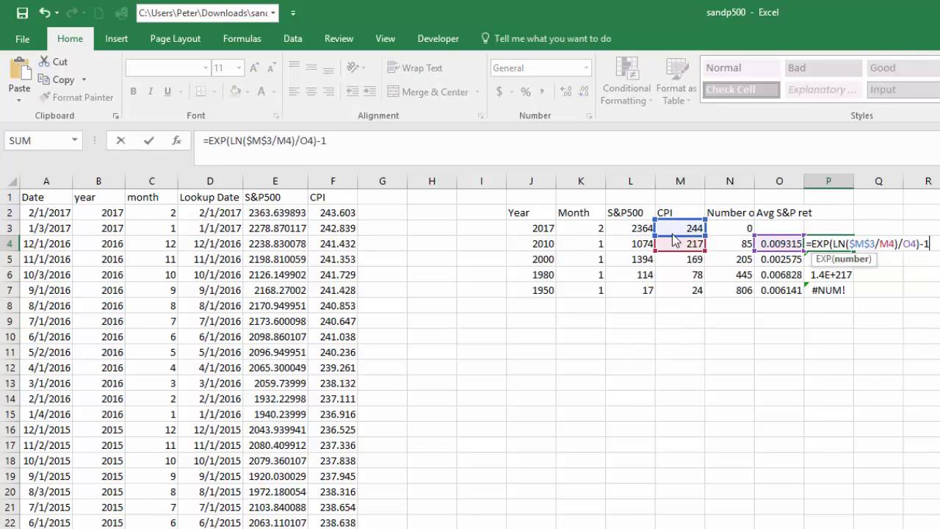
key("Return")
left_click(815, 244)
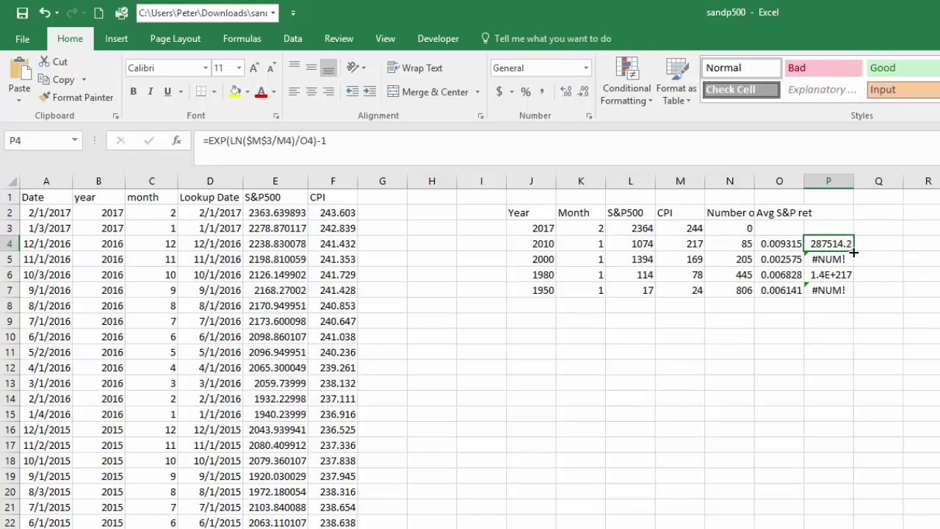
left_click_drag(854, 252, 853, 295)
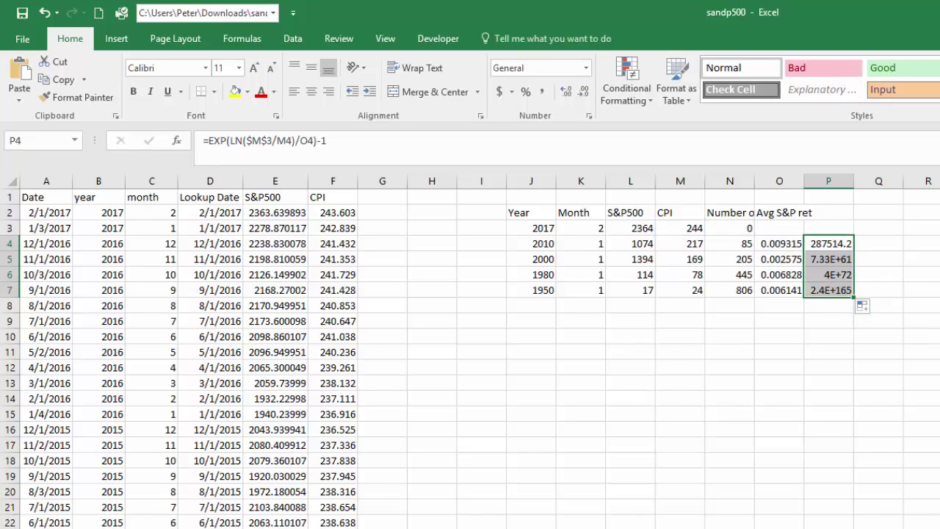
left_click(839, 244)
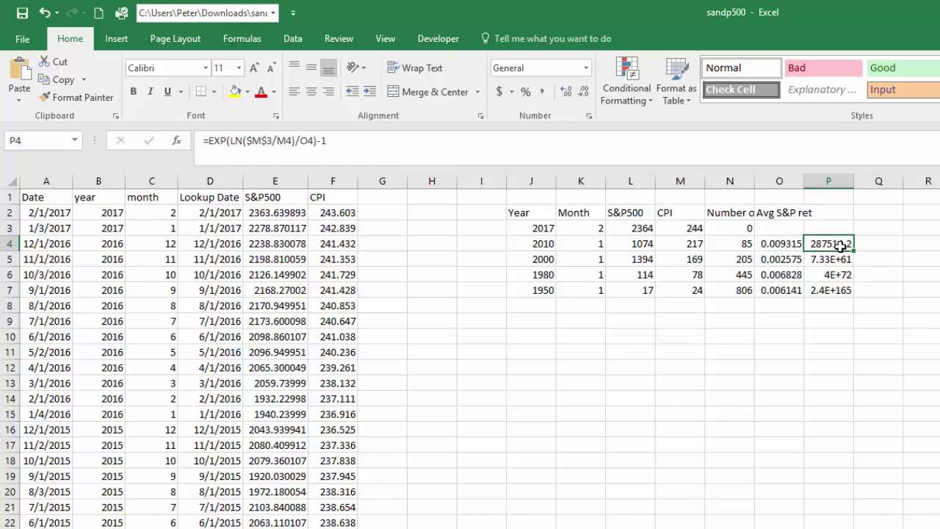
- Change the O4 reference in the P4 growth formula to N4 and refill the formula down through P7
double_click(838, 244)
left_click_drag(793, 251, 744, 251)
key("Return")
left_click(831, 246)
left_click_drag(853, 259, 854, 293)
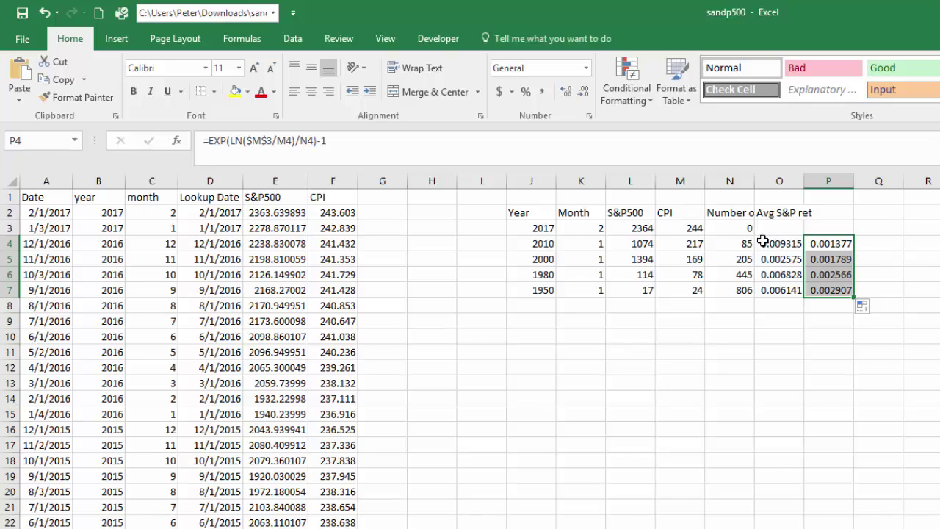
- Enter the header Avg Monthly CPI in P2 and fit the widths of columns O and P to their contents
left_click(820, 212)
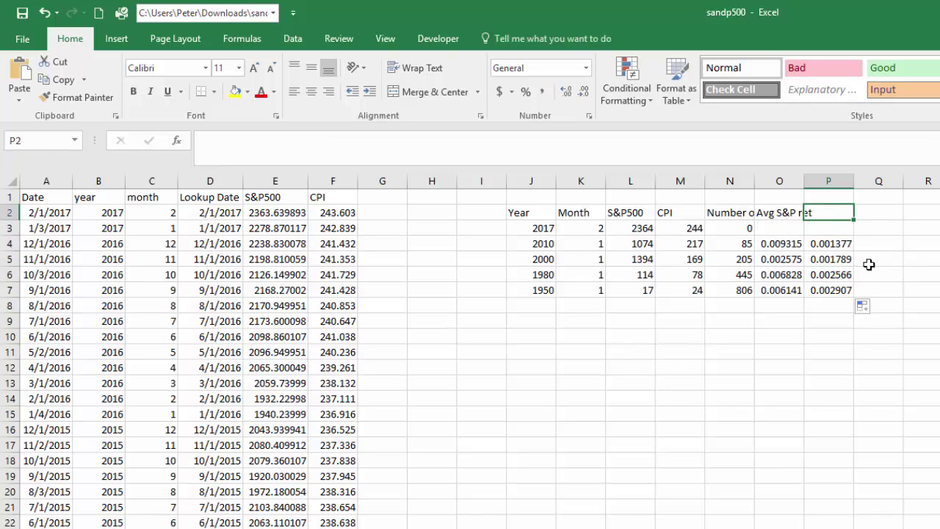
type("Avg Mont")
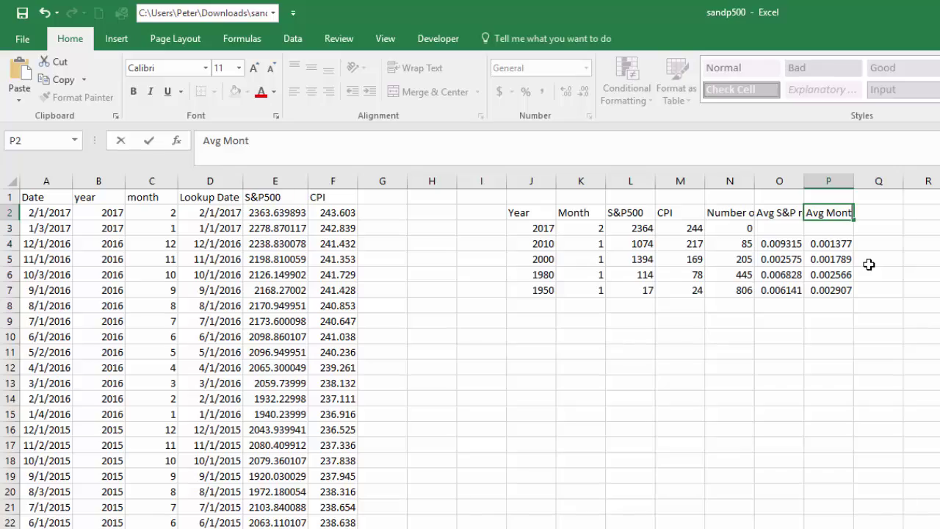
type("hly CPI")
key("Left")
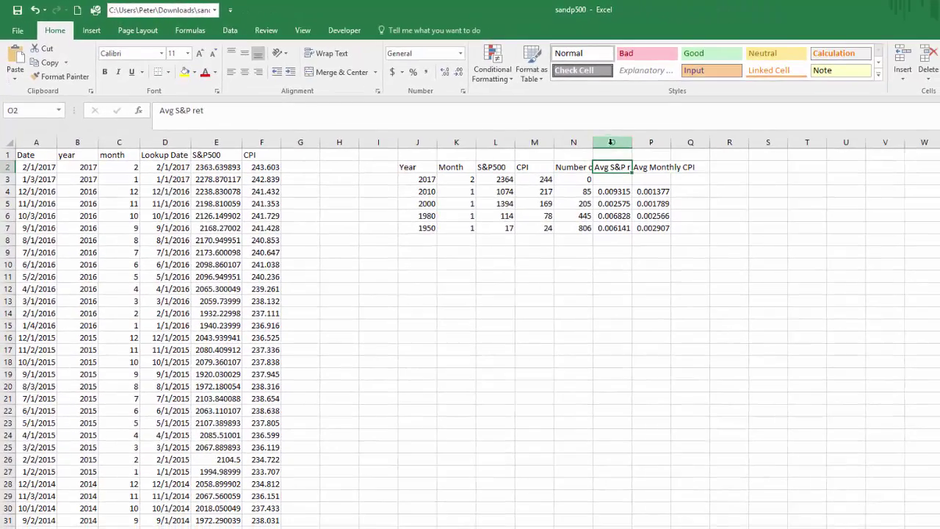
left_click_drag(779, 181, 849, 181)
left_click_drag(667, 143, 668, 143)
double_click(670, 142)
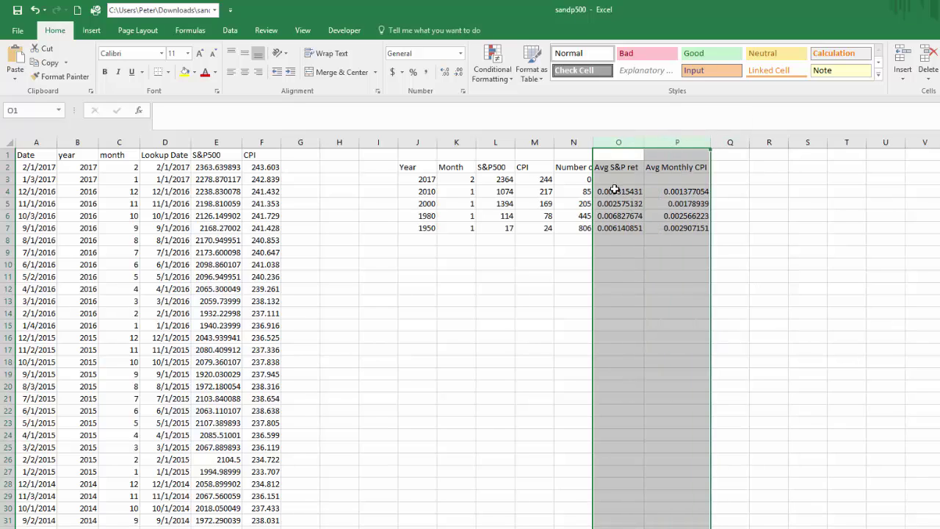
- Format the monthly rates in O4:P7 as percentages with two decimal places
left_click_drag(613, 192, 701, 229)
left_click(412, 72)
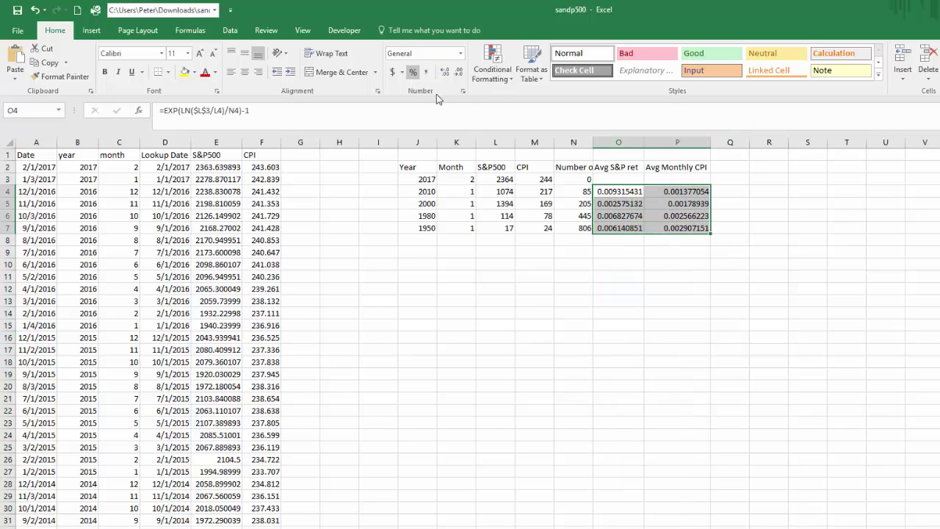
left_click(848, 227)
left_click_drag(612, 189, 690, 228)
left_click(444, 72)
left_click(444, 72)
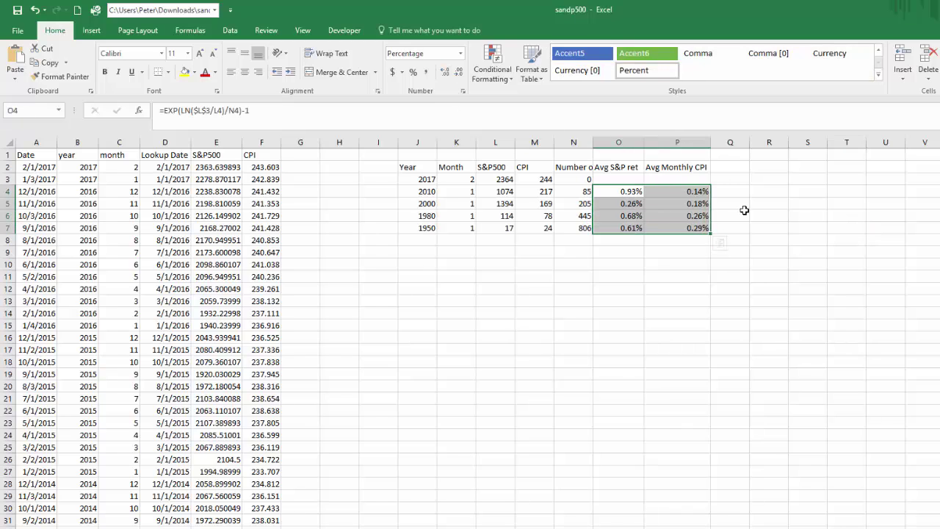
left_click(743, 209)
- Enter the header Avg Yearly S&P in Q2
left_click(734, 167)
type("Av")
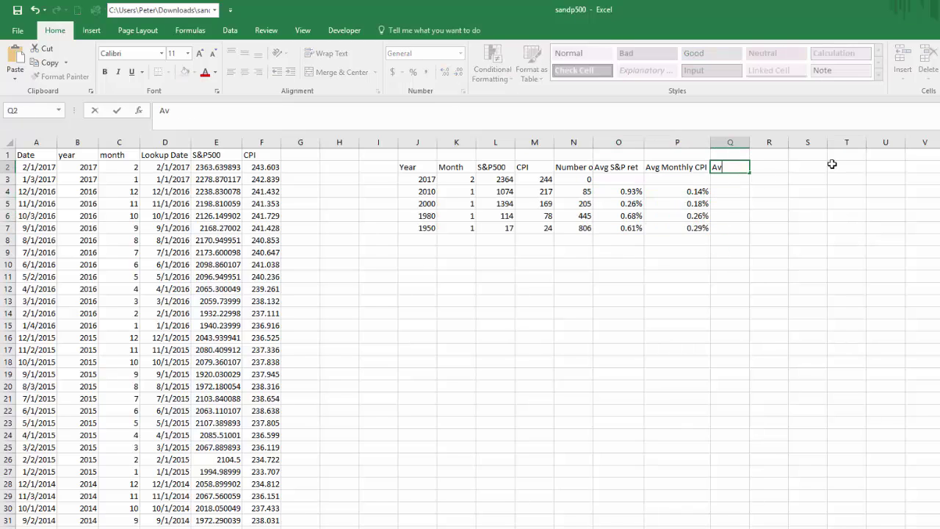
type("erage Yearly")
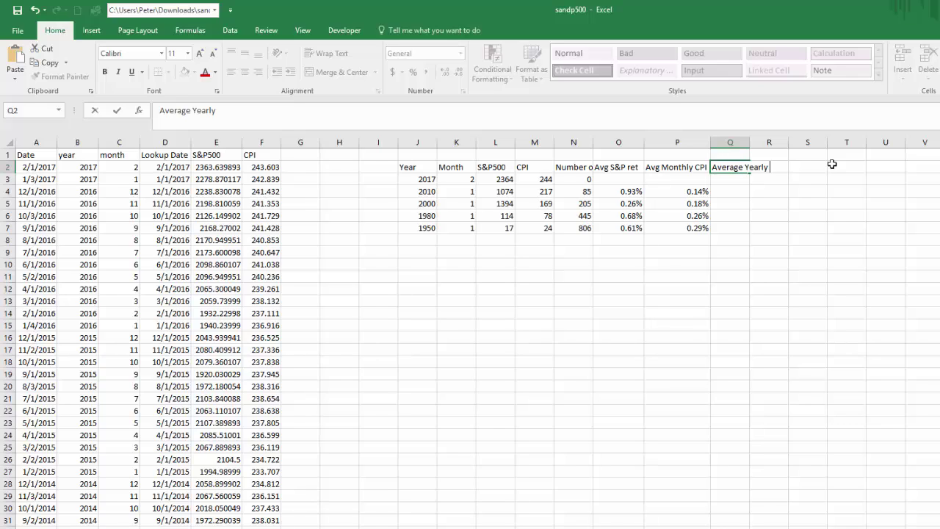
key("BackSpace")
key("BackSpace")
key("BackSpace")
key("BackSpace")
key("BackSpace")
key("BackSpace")
key("BackSpace")
key("BackSpace")
key("BackSpace")
key("BackSpace")
key("BackSpace")
type("g Yearly C")
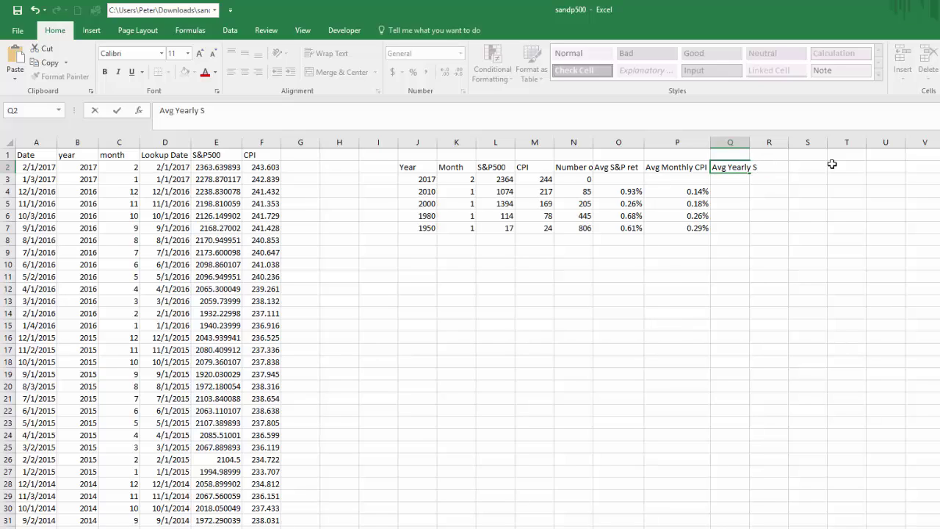
type("&P")
key("Tab")
- Enter the header Avg Yearly CPI in R2 and fit the widths of columns Q and R to their contents
type("Av")
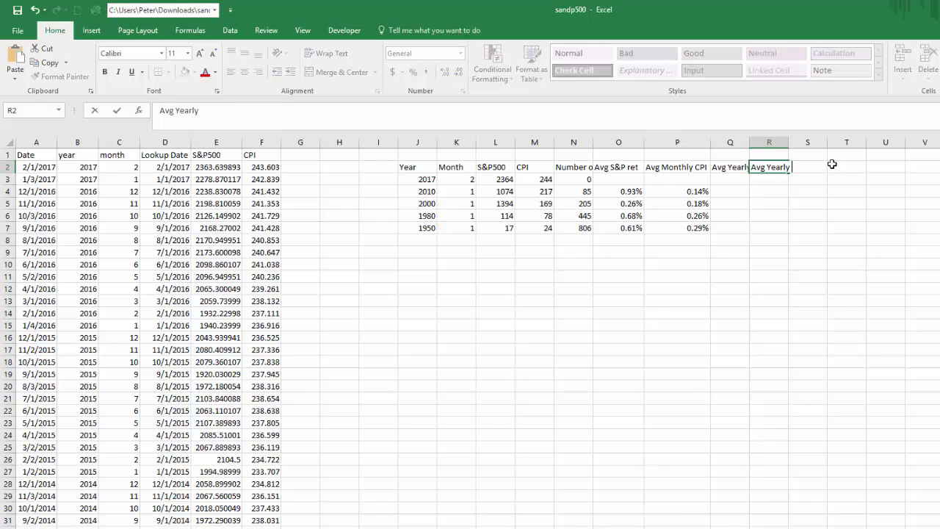
key("Return")
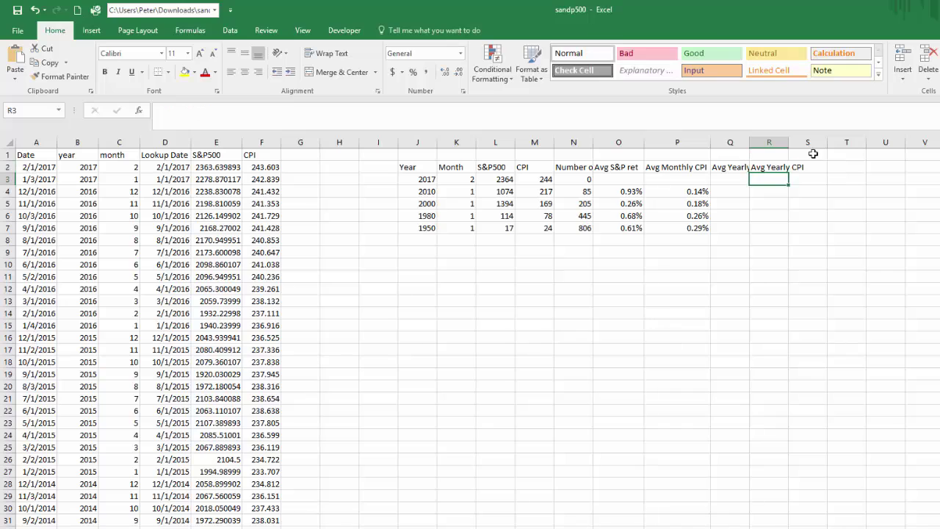
left_click_drag(729, 142, 789, 138)
double_click(789, 138)
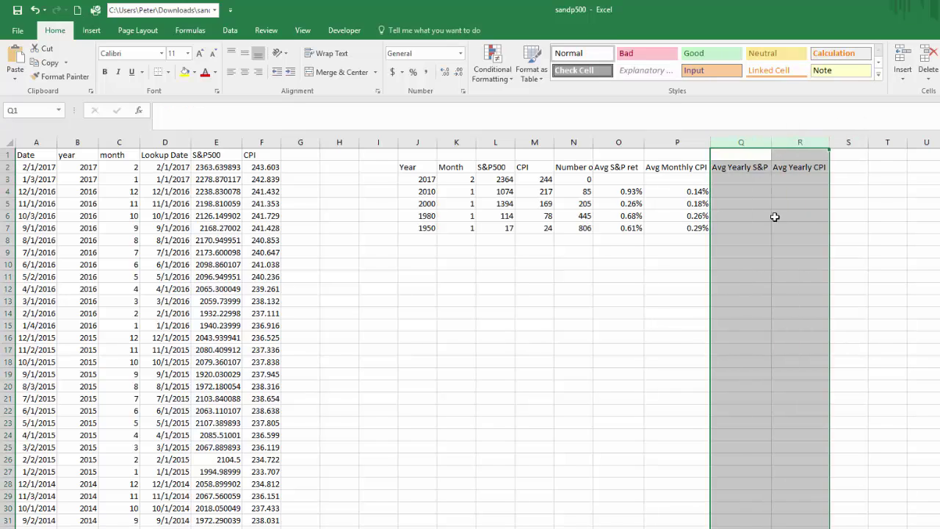
- Copy the P4 formula into Q4 and repoint its references to $L$3, L4 and N4
left_click(718, 212)
left_click(727, 192)
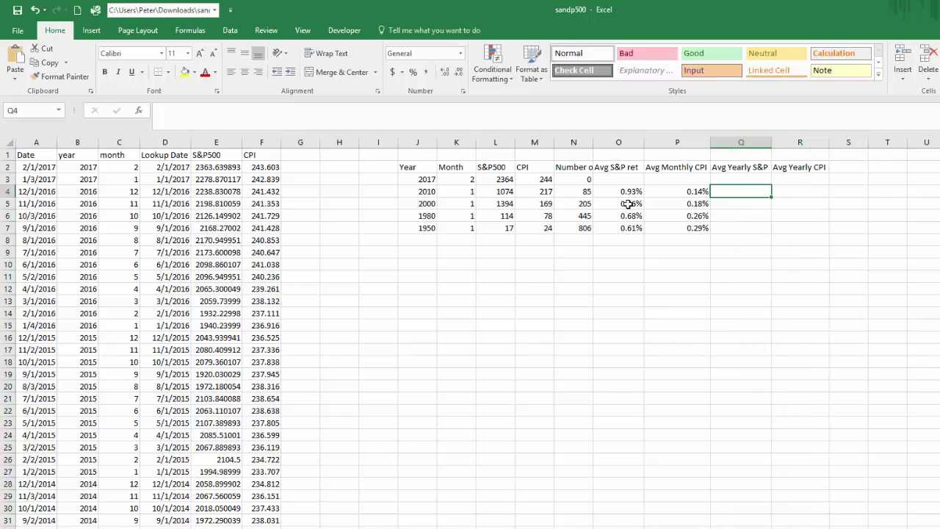
left_click(651, 191)
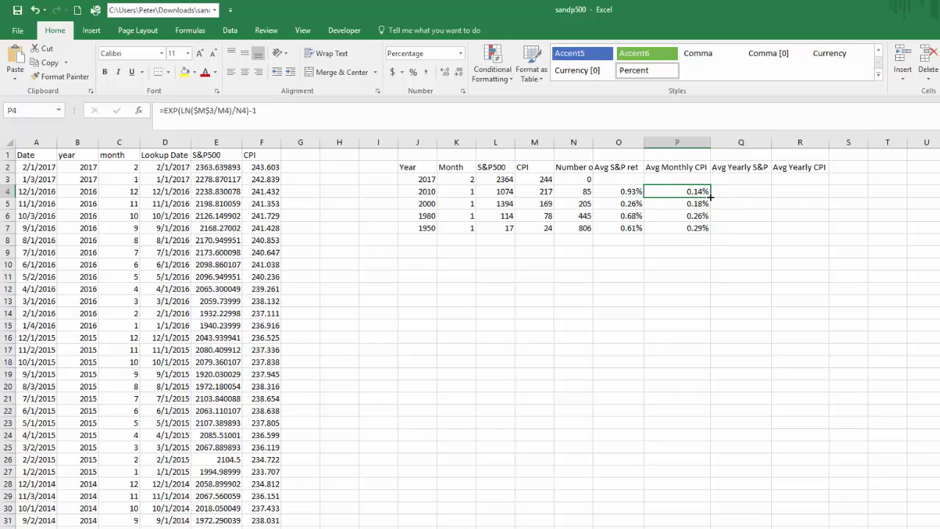
left_click_drag(710, 197, 737, 194)
double_click(738, 192)
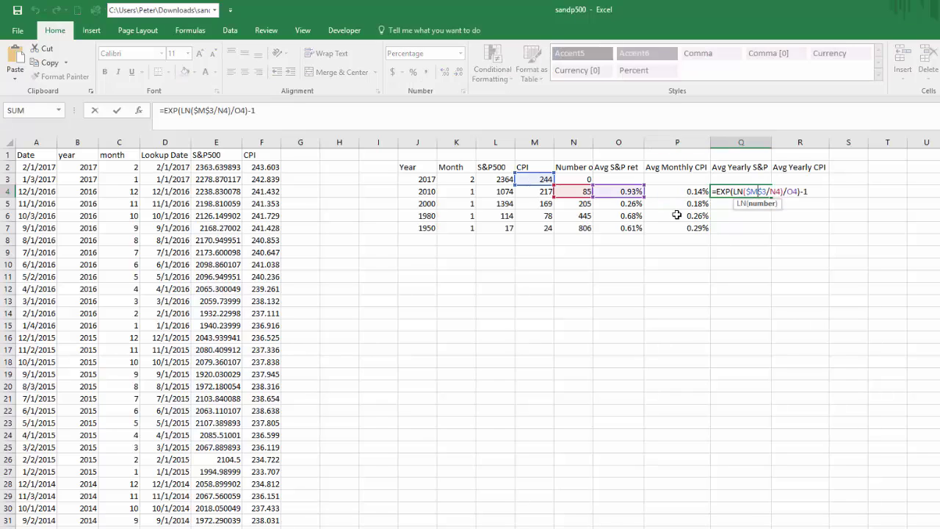
left_click_drag(533, 189, 496, 188)
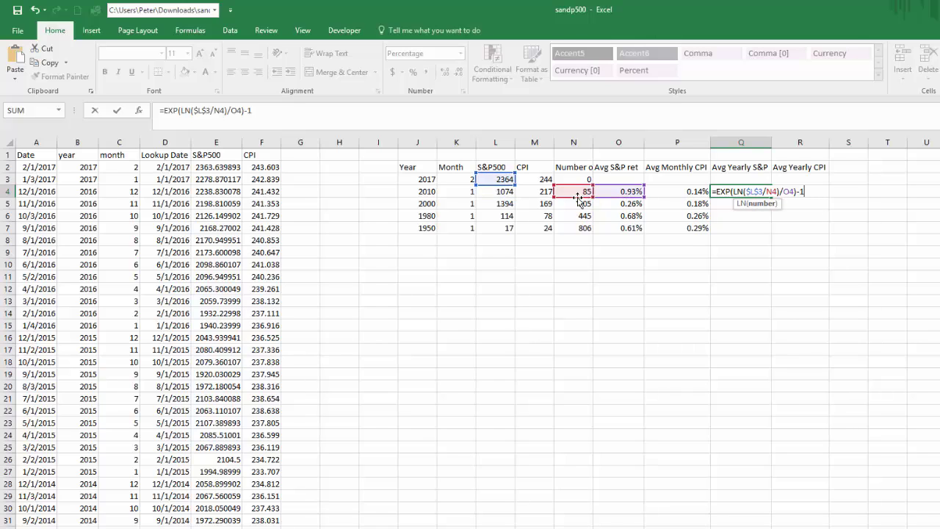
left_click_drag(560, 202, 481, 202)
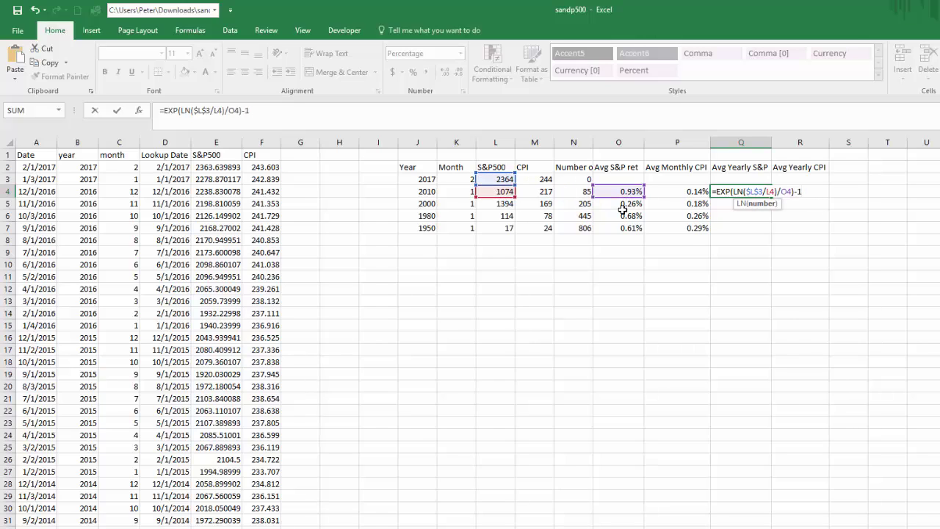
left_click_drag(619, 201, 574, 199)
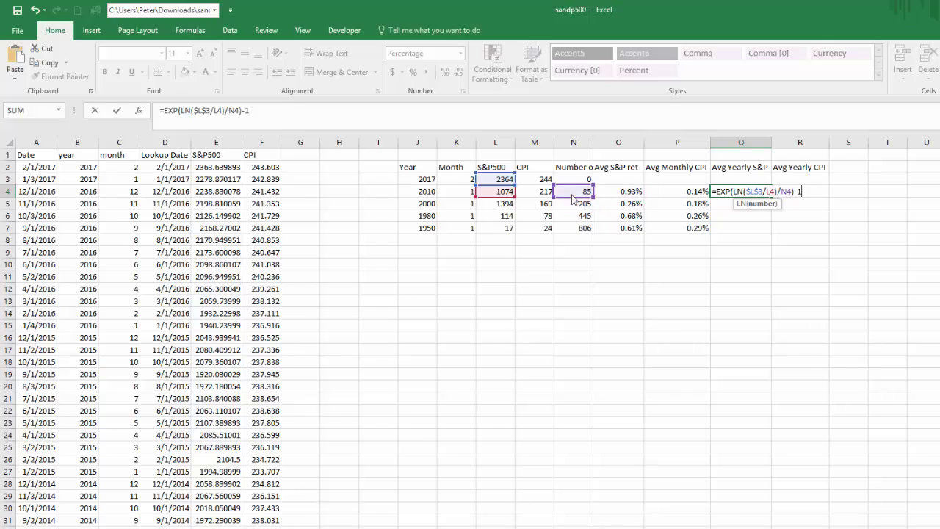
- Annualize the Q4 formula by changing its divisor to (N4/12) and fill it down through Q7
left_click(782, 191)
type("(")
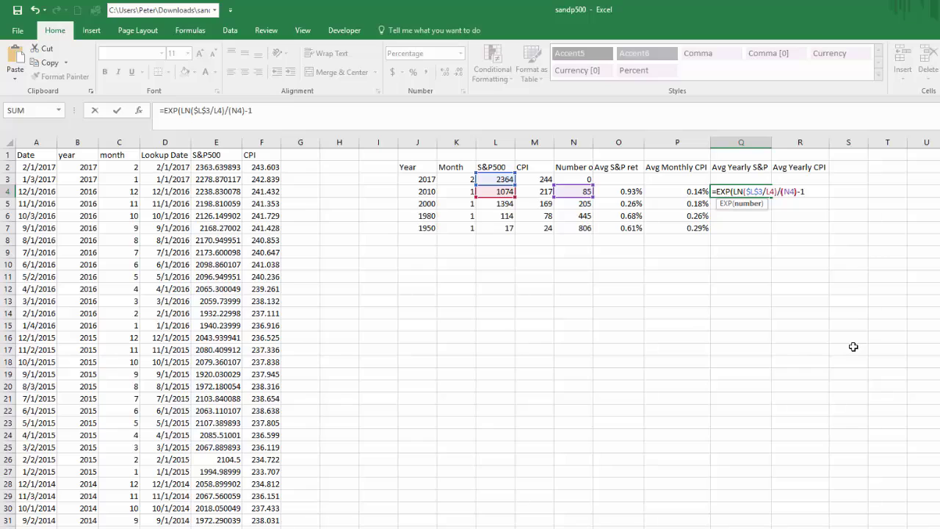
left_click(794, 191)
type("/12)")
key("Return")
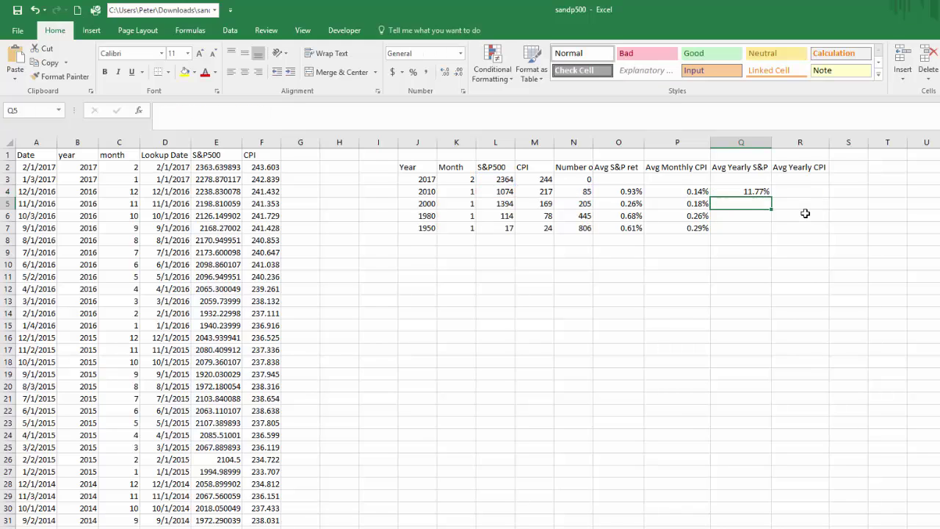
left_click(762, 191)
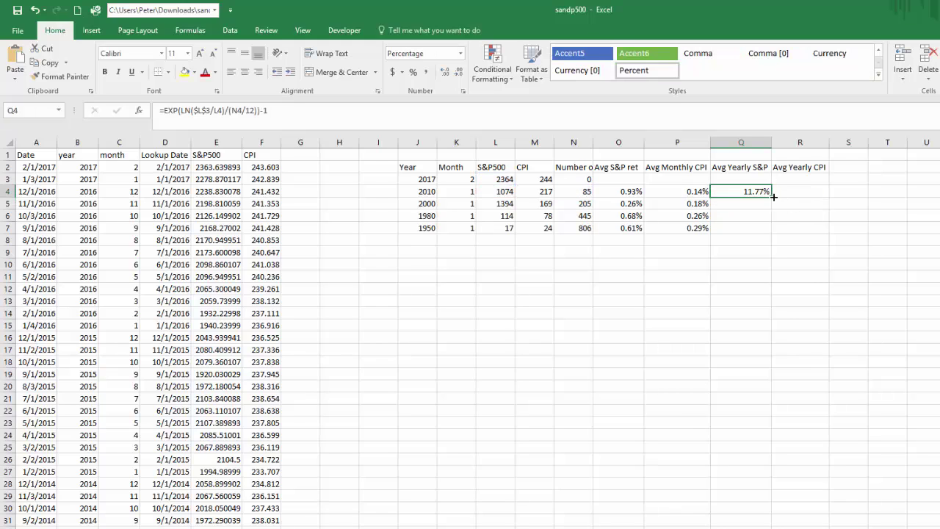
double_click(773, 197)
- Copy the Q4:Q7 formulas into column R and repoint R4 so it reads =EXP(LN($M$3/M4)/(N4/12))-1
left_click_drag(771, 234, 828, 235)
double_click(807, 192)
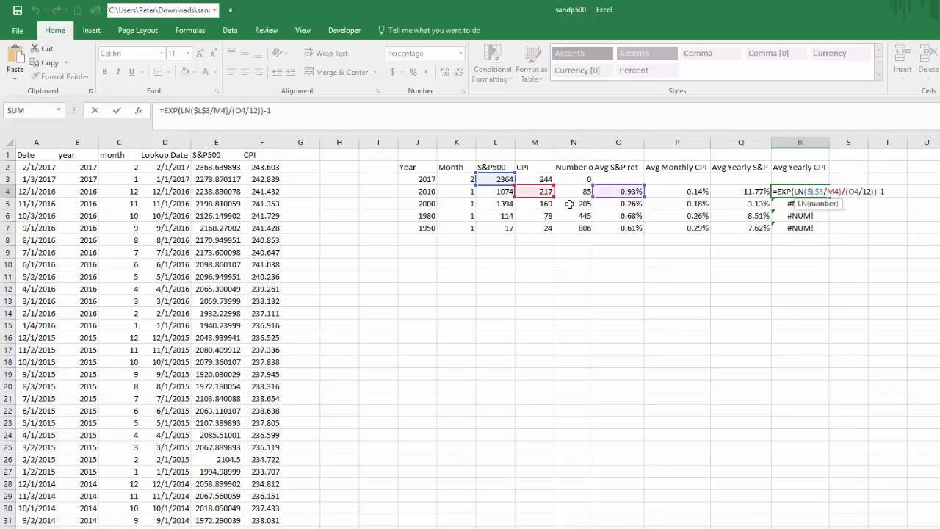
left_click_drag(554, 196, 514, 196)
left_click_drag(620, 194, 584, 192)
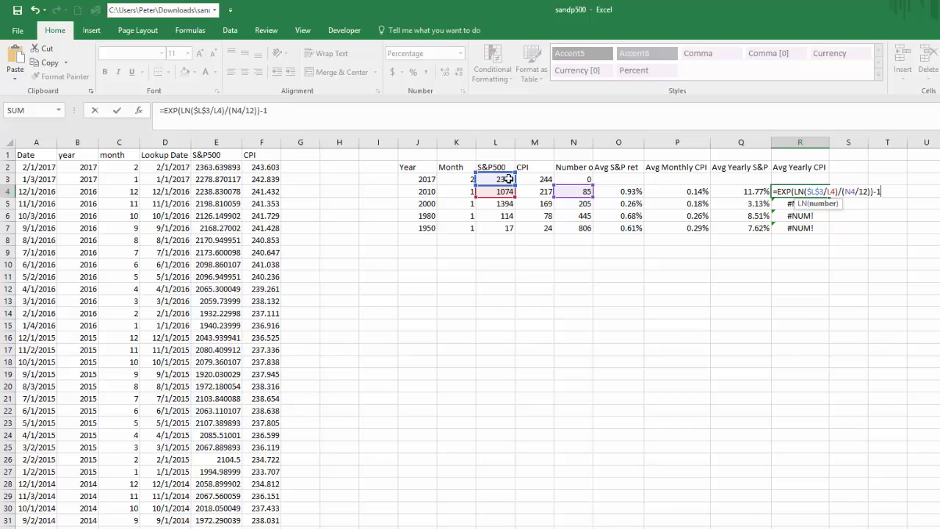
left_click_drag(513, 177, 539, 180)
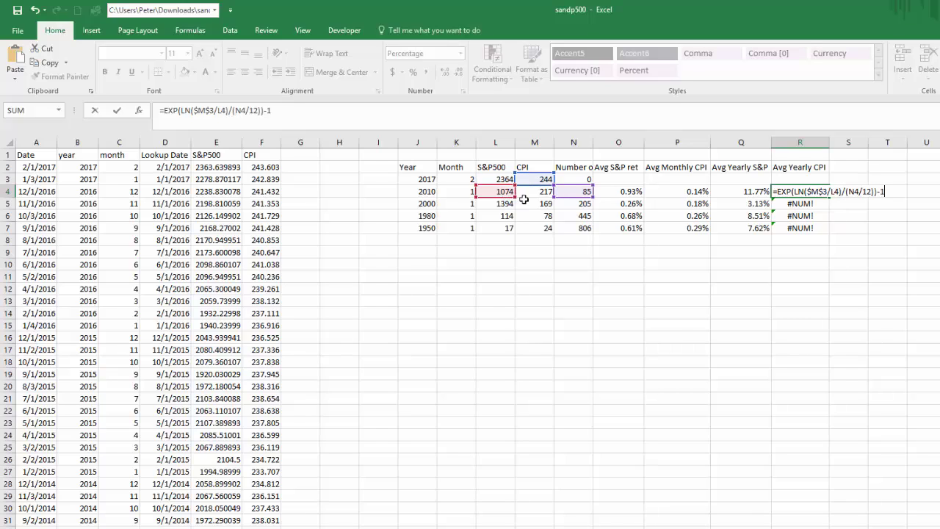
left_click_drag(499, 204, 534, 204)
left_click(820, 190)
double_click(819, 191)
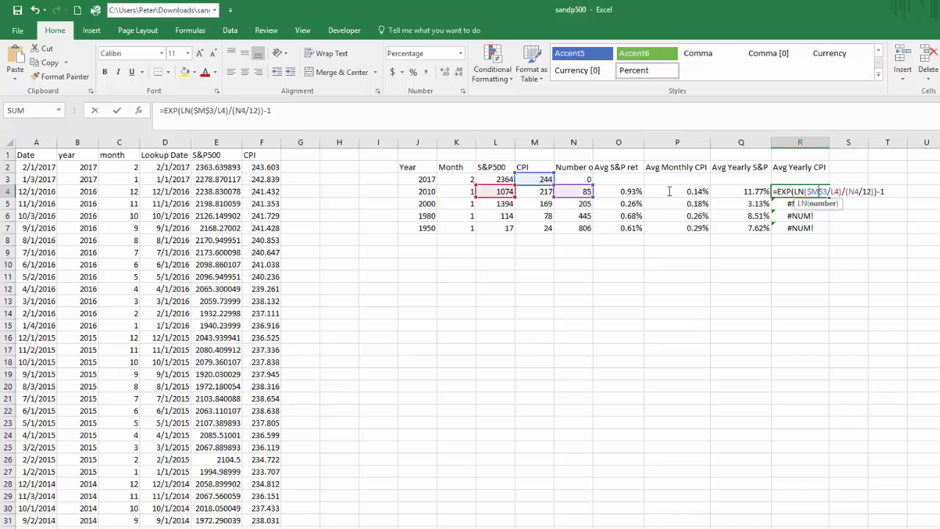
left_click_drag(517, 201, 556, 198)
key("Return")
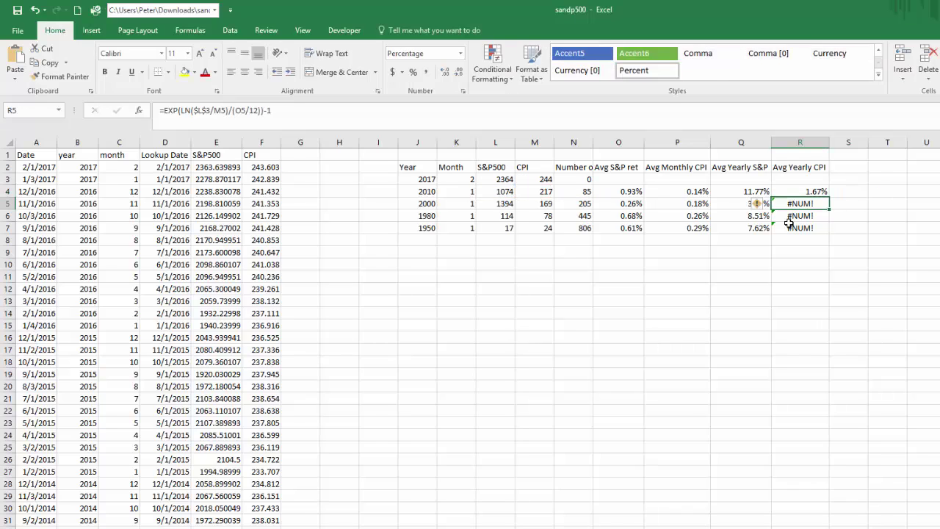
- Fill the corrected yearly CPI formula from R4 down through R7
left_click(826, 192)
left_click_drag(827, 191, 827, 230)
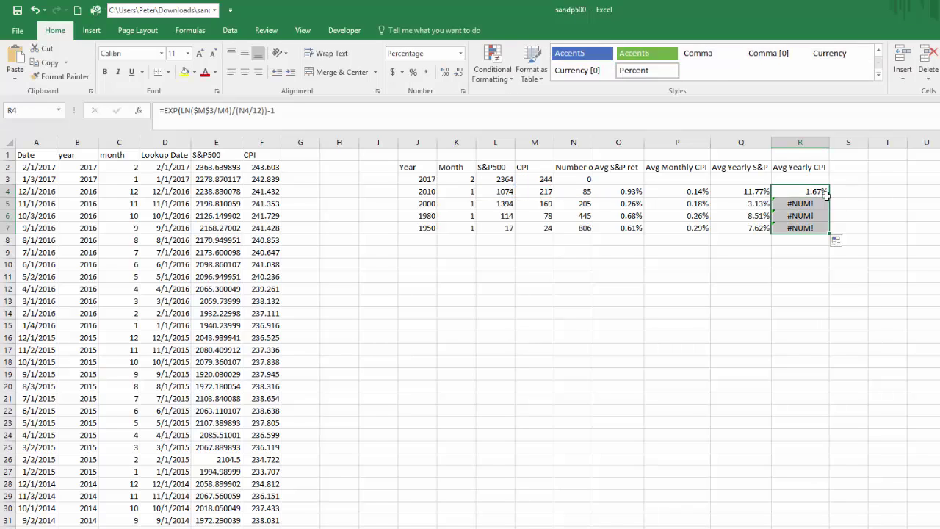
left_click(800, 276)
- Shade the monthly rate columns O and P light orange and the yearly rate columns Q and R light blue
left_click_drag(681, 142, 621, 143)
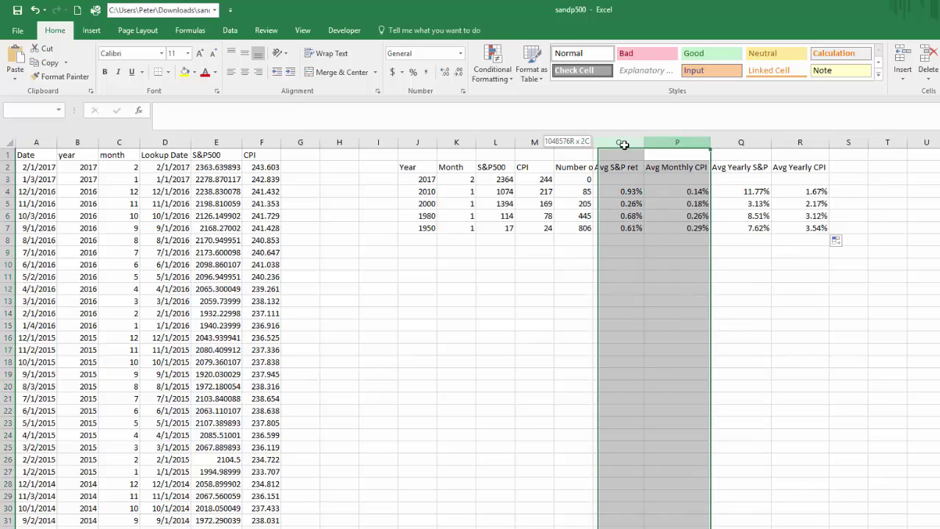
left_click(194, 72)
left_click(236, 118)
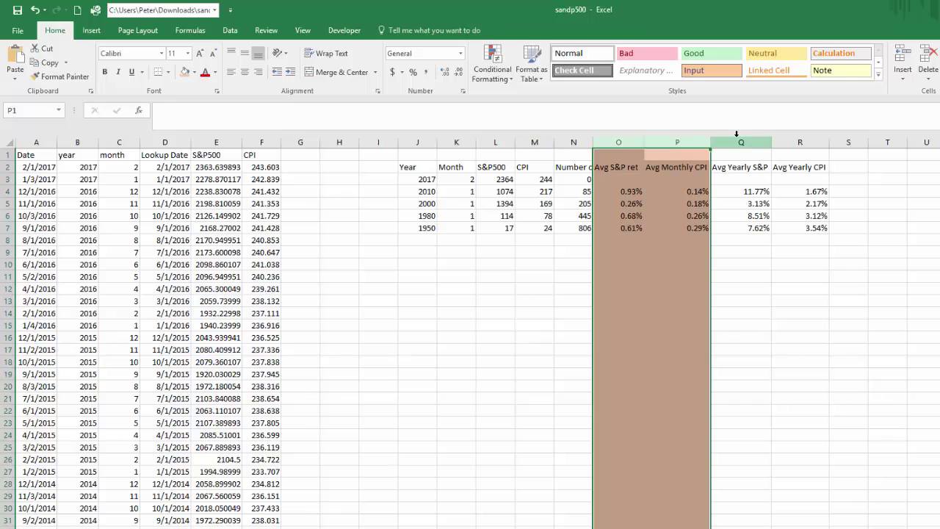
left_click_drag(741, 141, 800, 142)
left_click(194, 72)
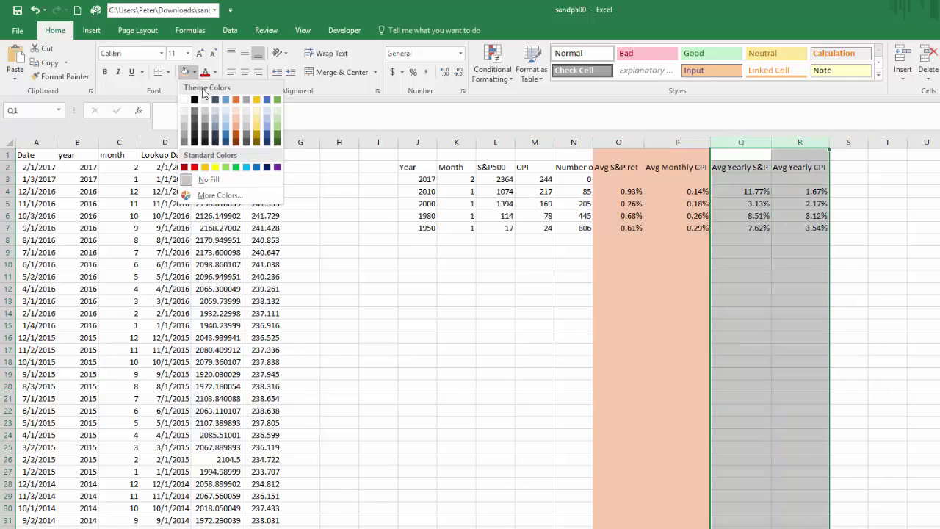
left_click(268, 115)
- Review the average yearly S&P and CPI rates for each start year in columns Q and R
left_click(816, 227)
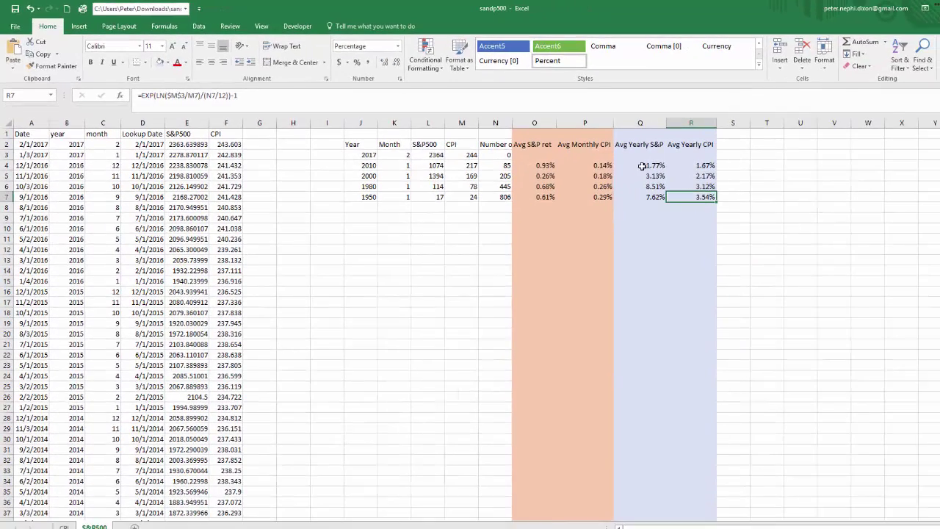
key("Up")
key("Up")
key("Up")
key("Left")
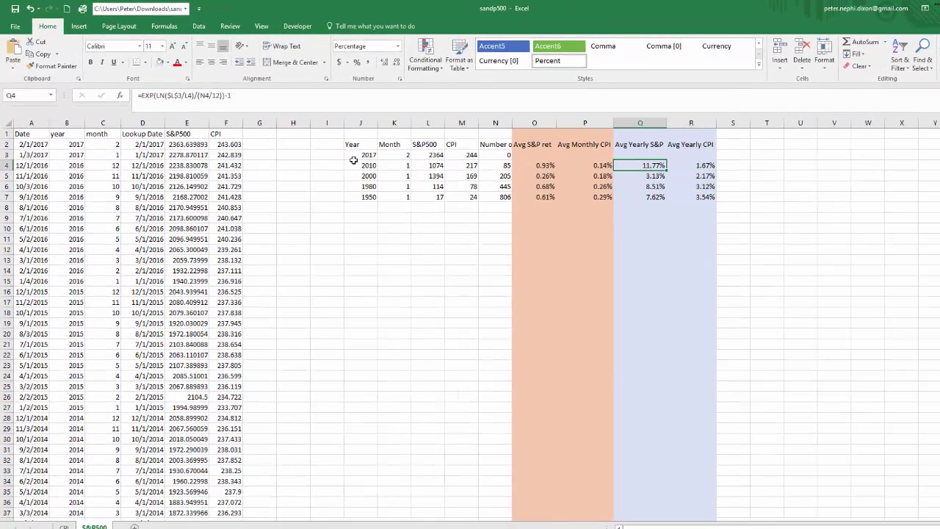
left_click(656, 207)
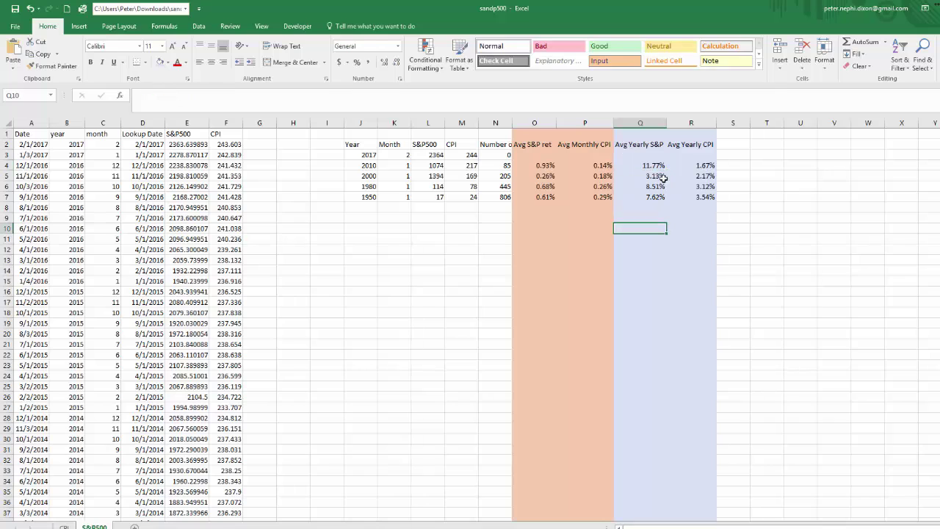
key("Up")
key("Up")
key("Up")
key("Up")
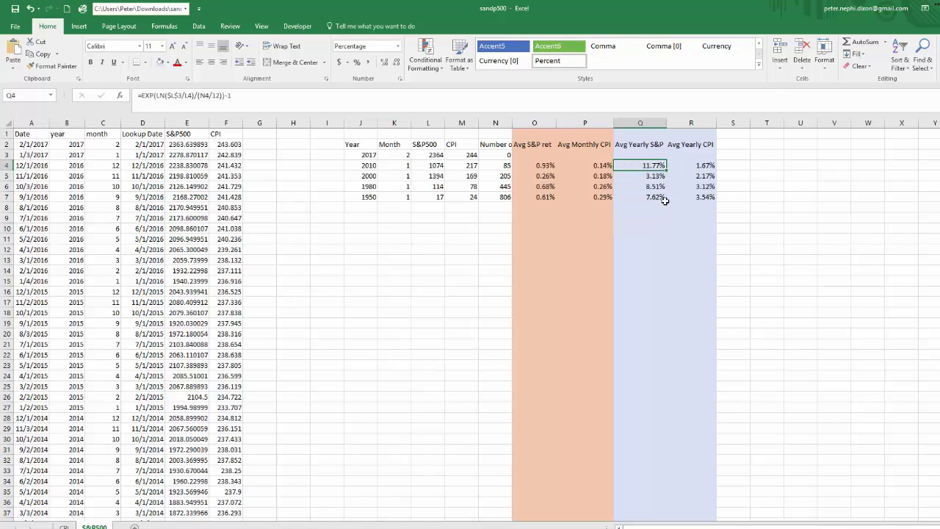
- Enter the header "Avg Monthly Real Ret" in S2 and widen column S to fit it
left_click(697, 166)
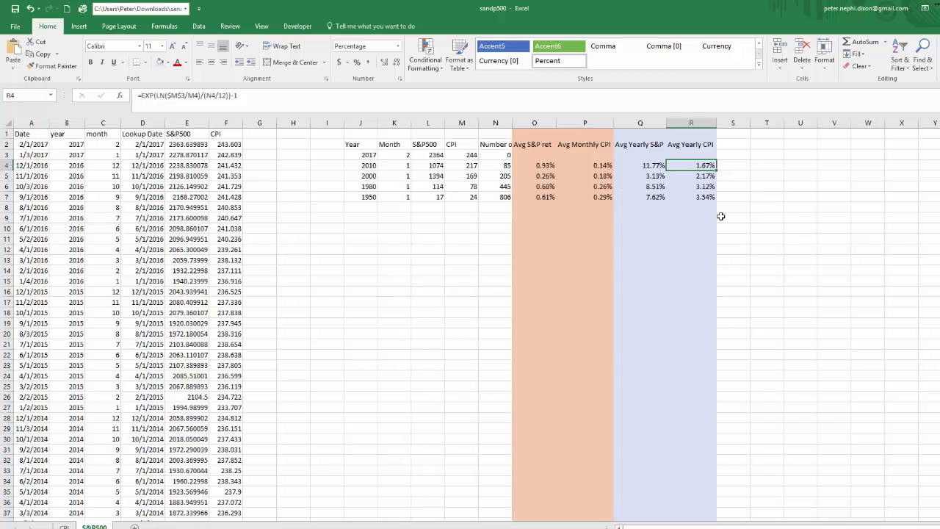
left_click(730, 148)
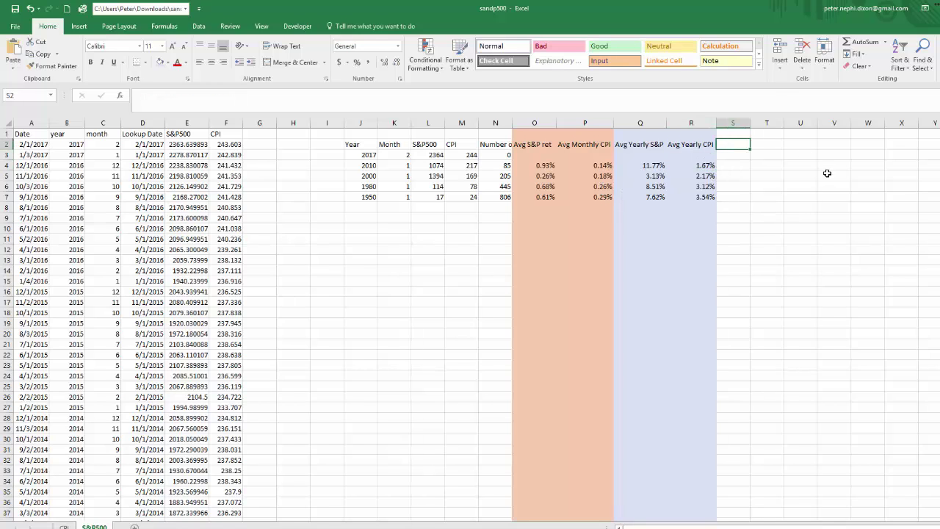
type("Avg Real Ret")
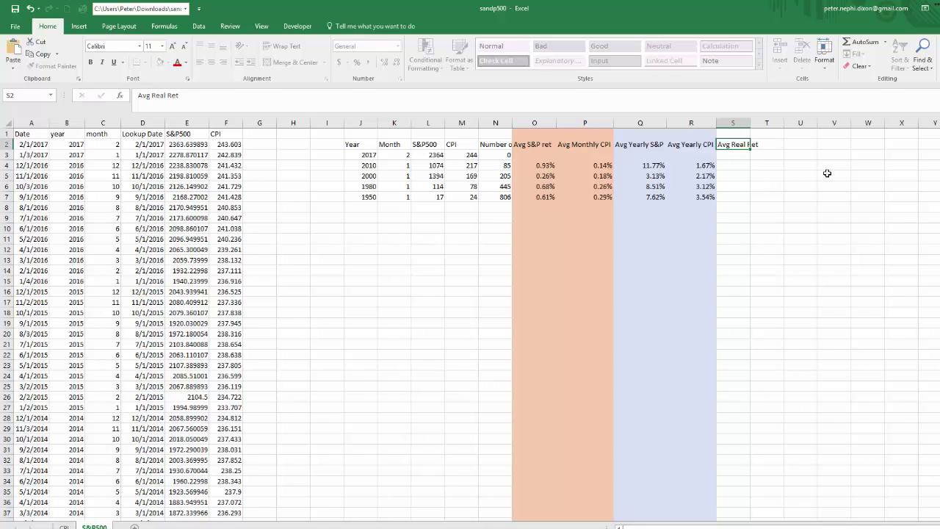
type("Avg")
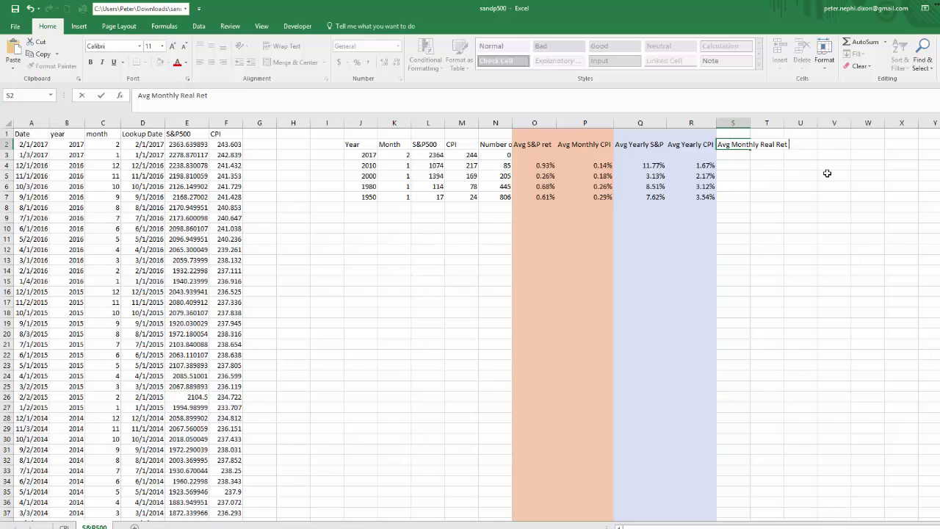
key("Return")
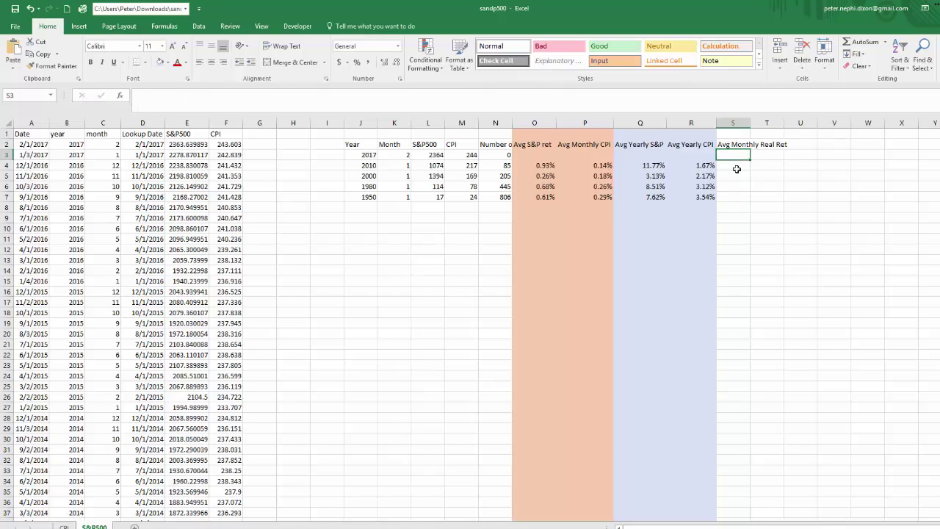
left_click_drag(751, 124, 791, 124)
- Enter the header "Avg Yearly Real Ret" in T2
left_click(809, 146)
type("Av")
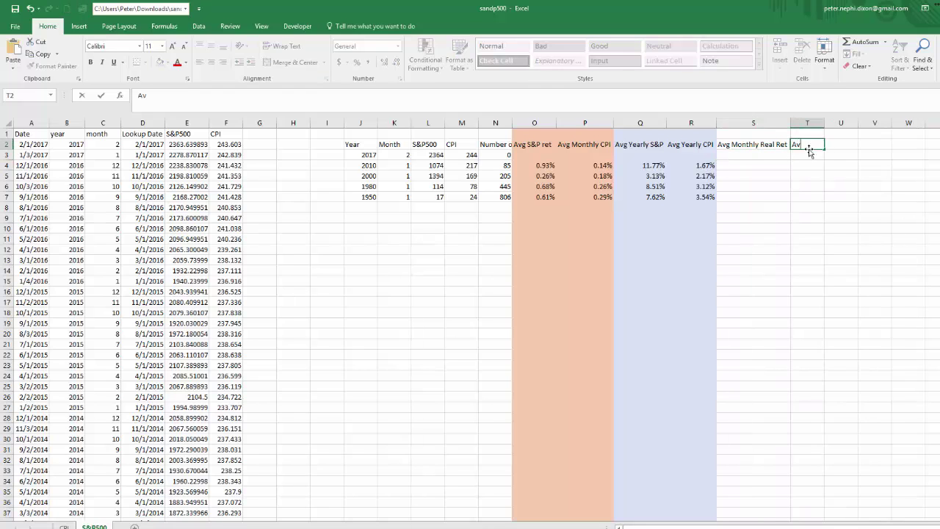
type("g Yearly Real Ret")
key("Return")
left_click(749, 164)
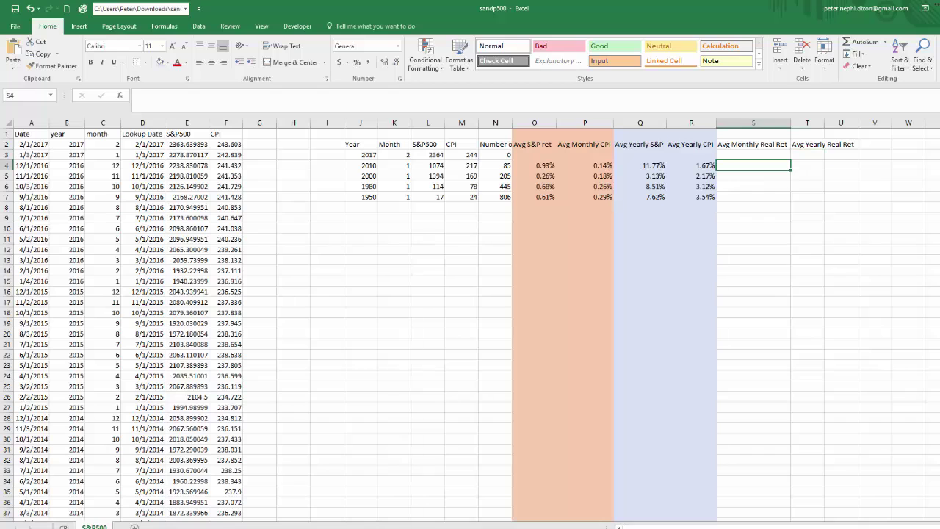
type("=")
key("Left")
key("Left")
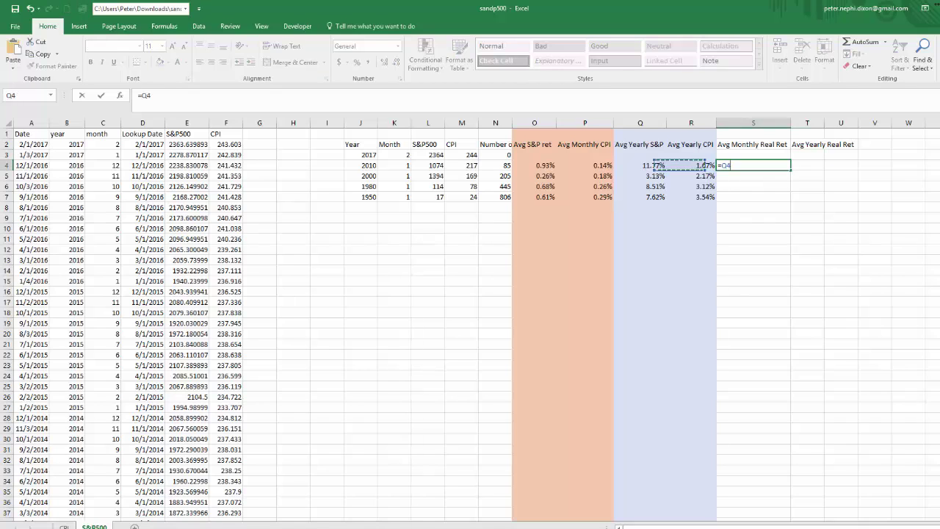
type("-")
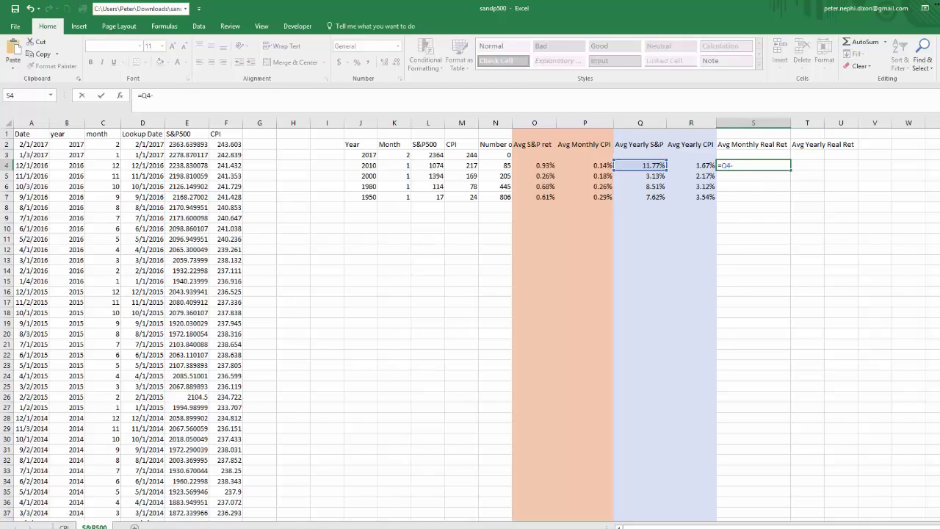
key("Left")
key("Left")
key("Left")
key("Left")
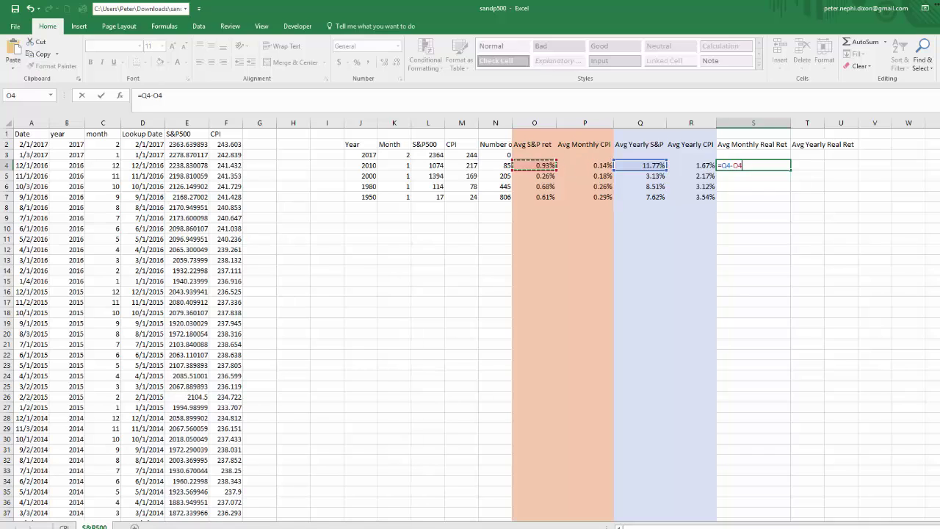
key("Right")
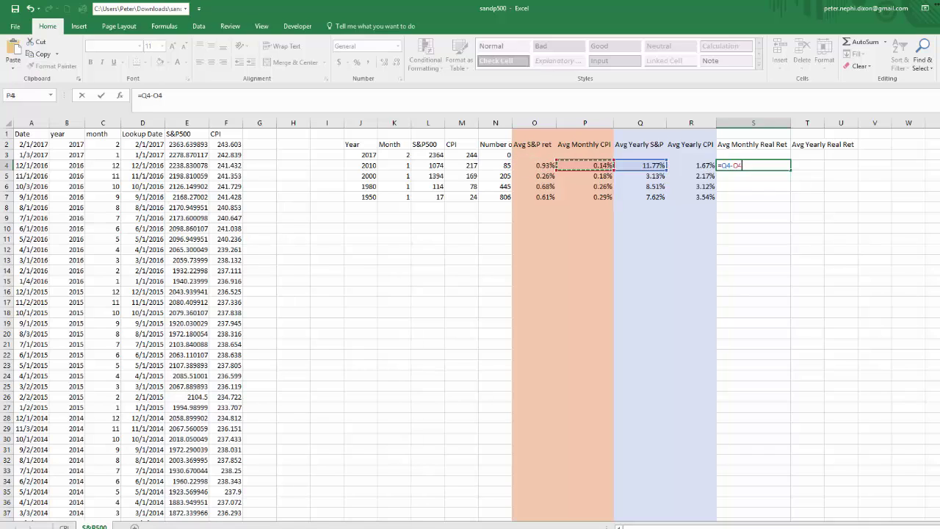
key("Escape")
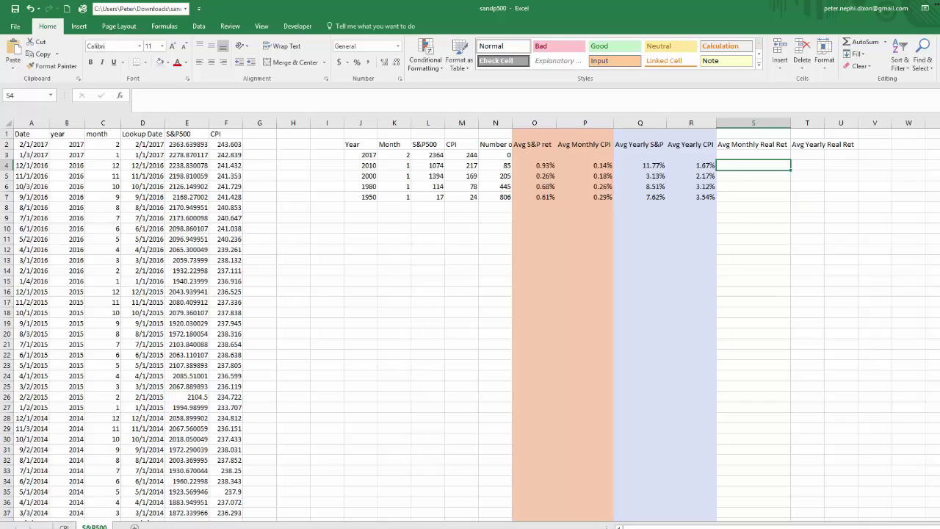
- Calculate the average monthly real return in S4 with =O4-P4 and fill it down through S7
type("-")
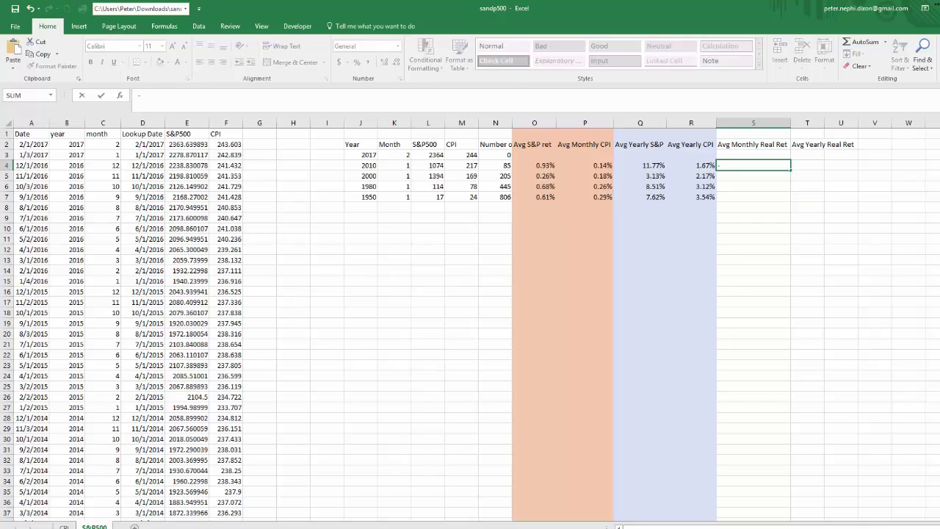
key("BackSpace")
type("=")
key("Left")
key("Left")
key("Left")
key("Left")
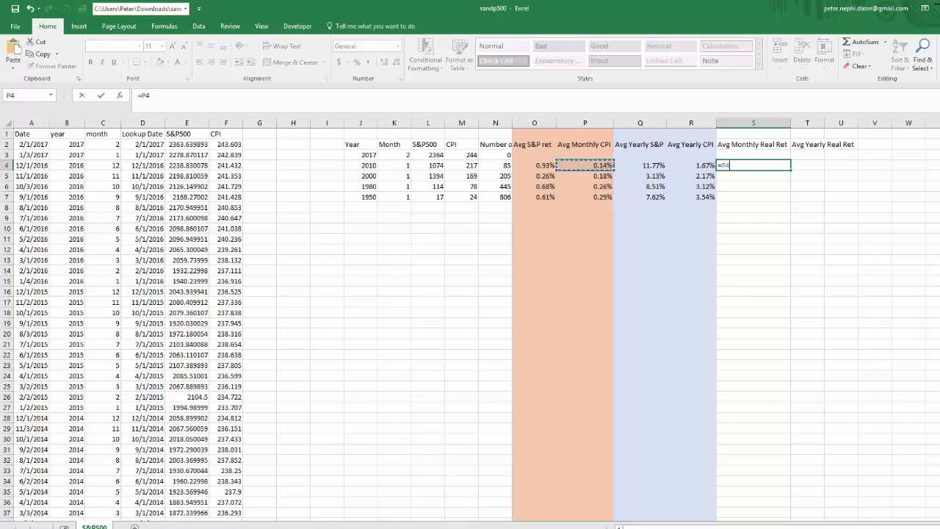
type("-")
key("Left")
key("Left")
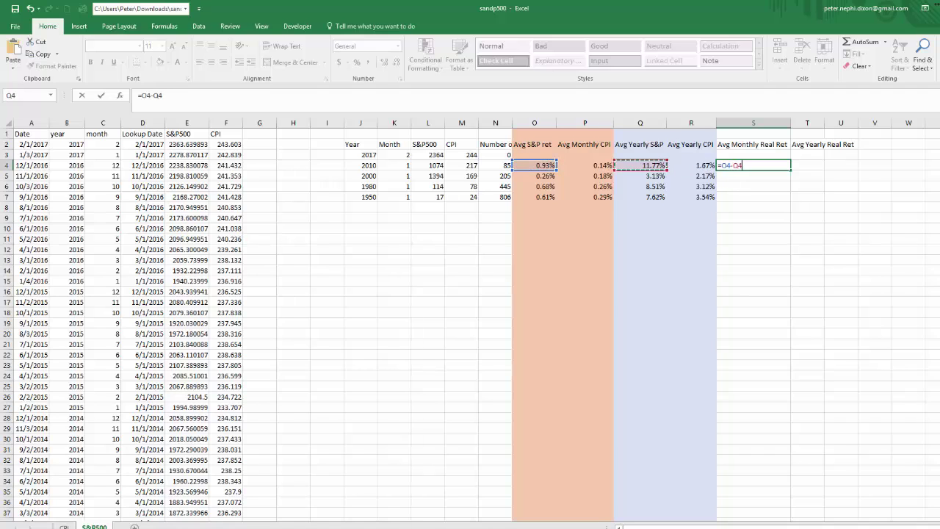
key("Return")
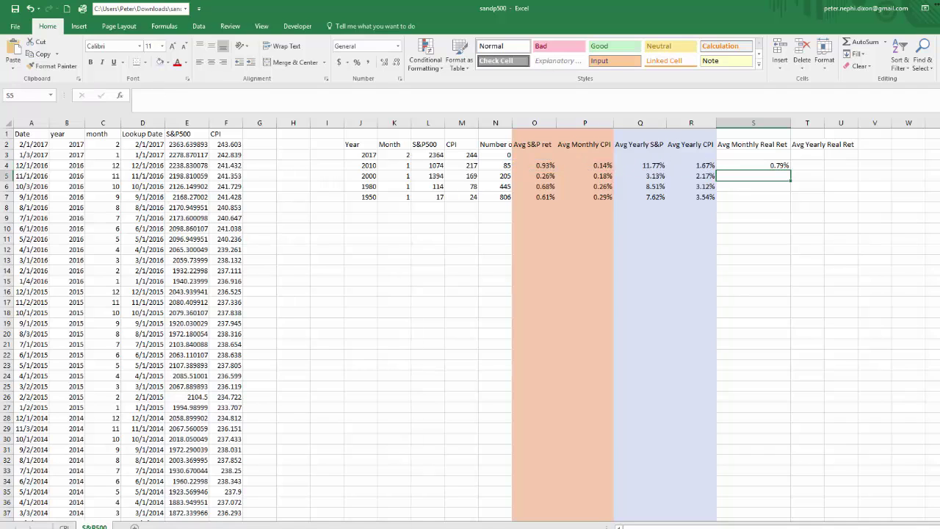
left_click(738, 165)
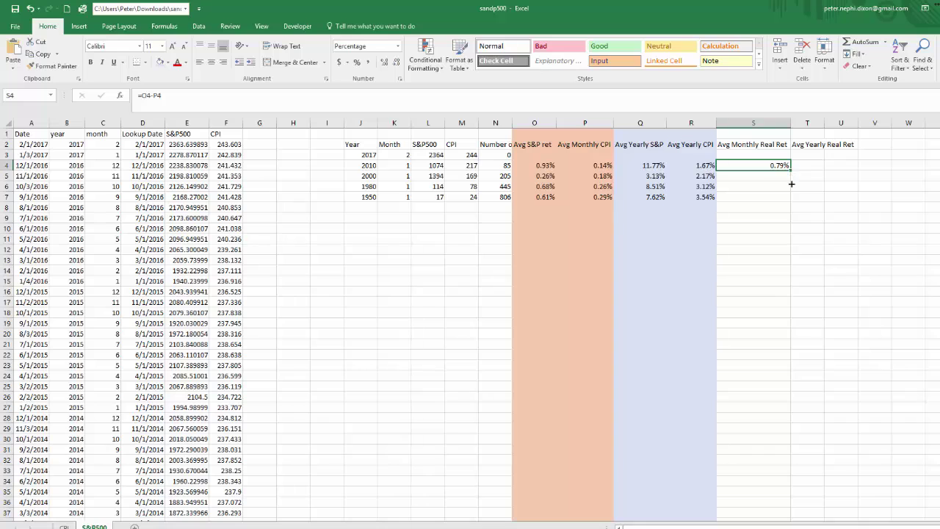
left_click_drag(791, 183, 790, 200)
- Calculate the average yearly real return in T4 with =Q4-R4 and fill it down through T7
left_click(807, 165)
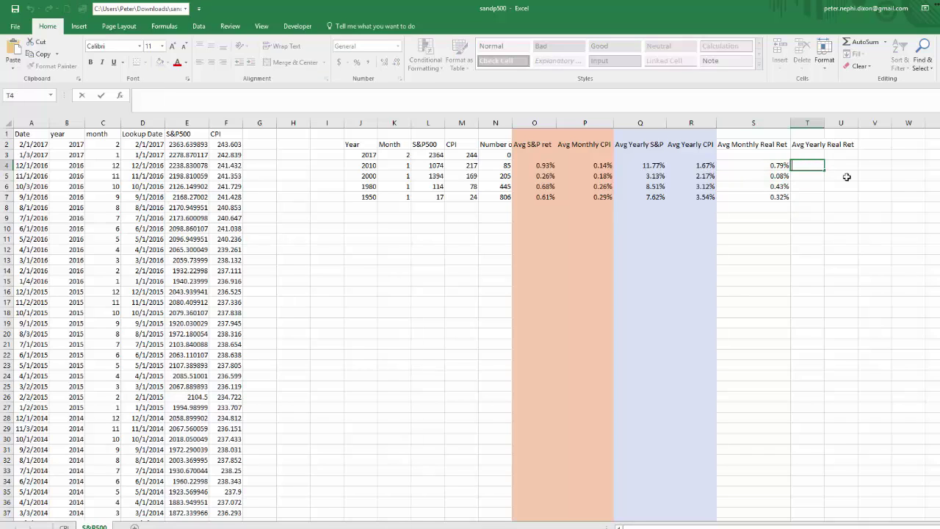
type("=")
key("Left")
key("Left")
key("Left")
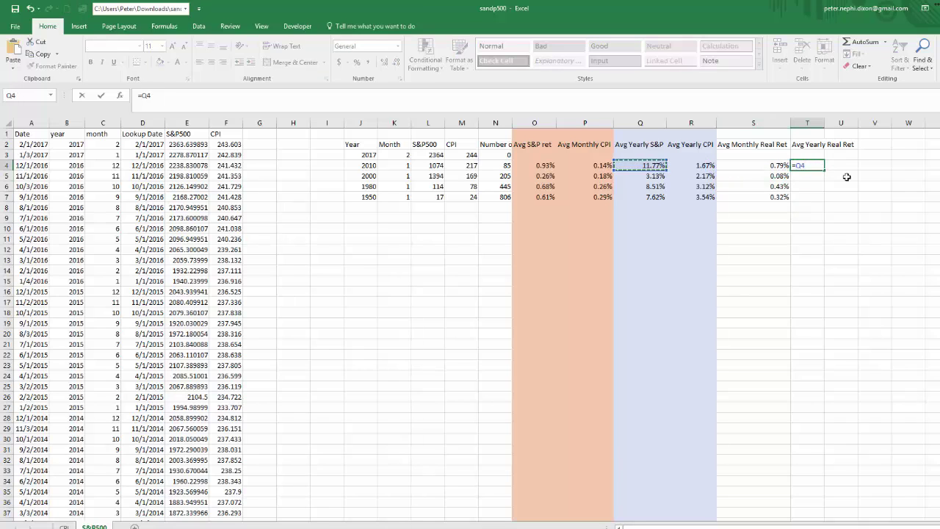
type("-")
key("Left")
key("Left")
key("Return")
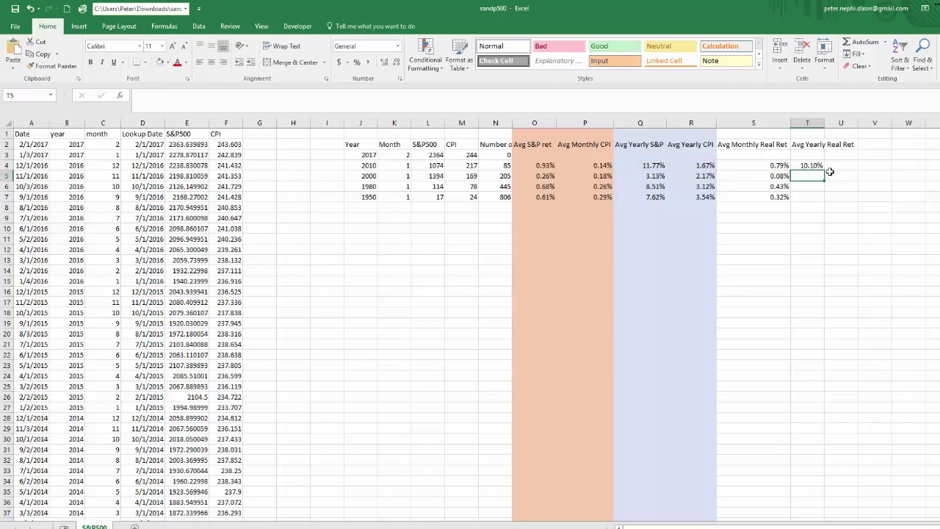
left_click(803, 164)
left_click_drag(824, 170, 825, 200)
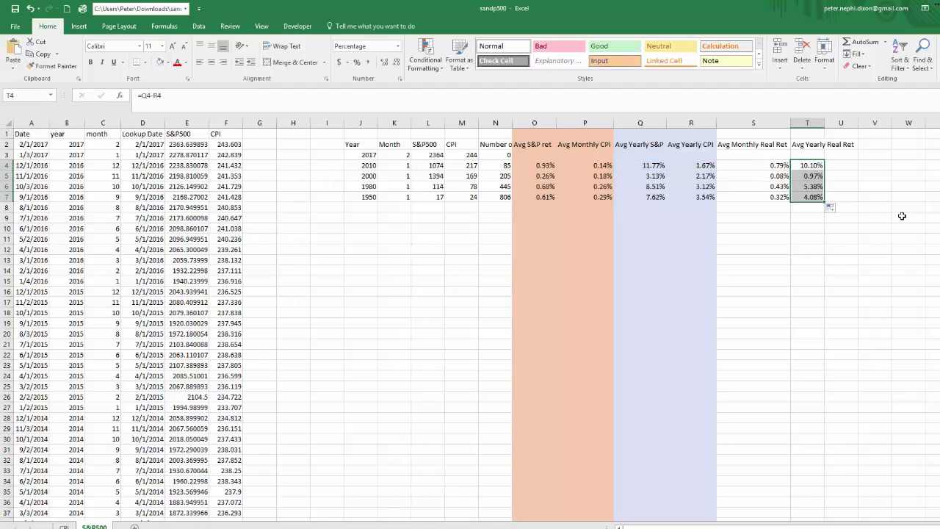
- Autofit column T to the width of its header
left_click(852, 166)
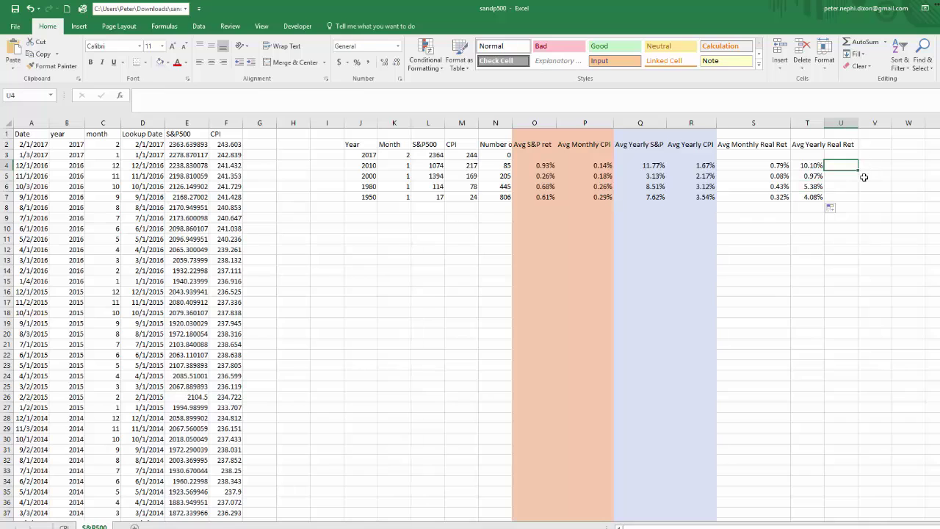
double_click(823, 123)
left_click(875, 248)
- Review the average monthly and yearly real returns for each start year in S4:T7
left_click_drag(769, 165, 851, 197)
left_click(862, 269)
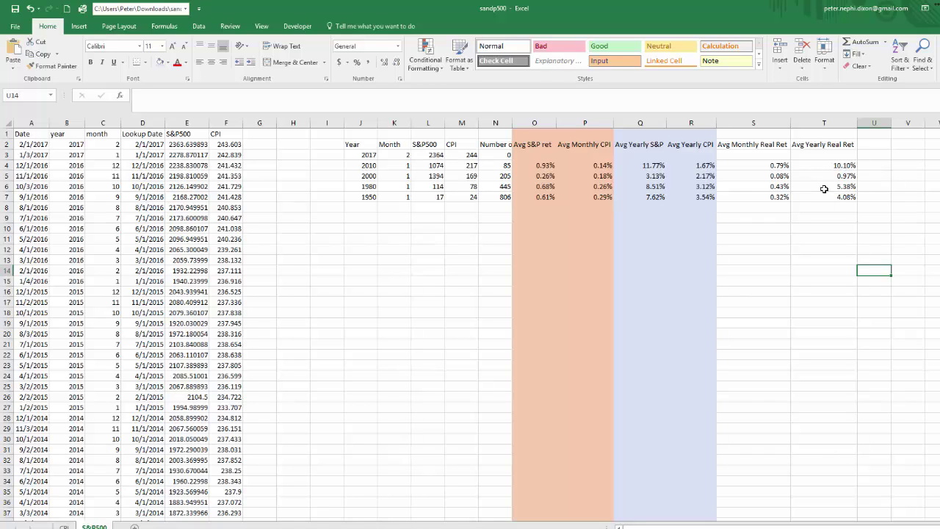
left_click_drag(782, 164, 842, 166)
left_click(824, 227)
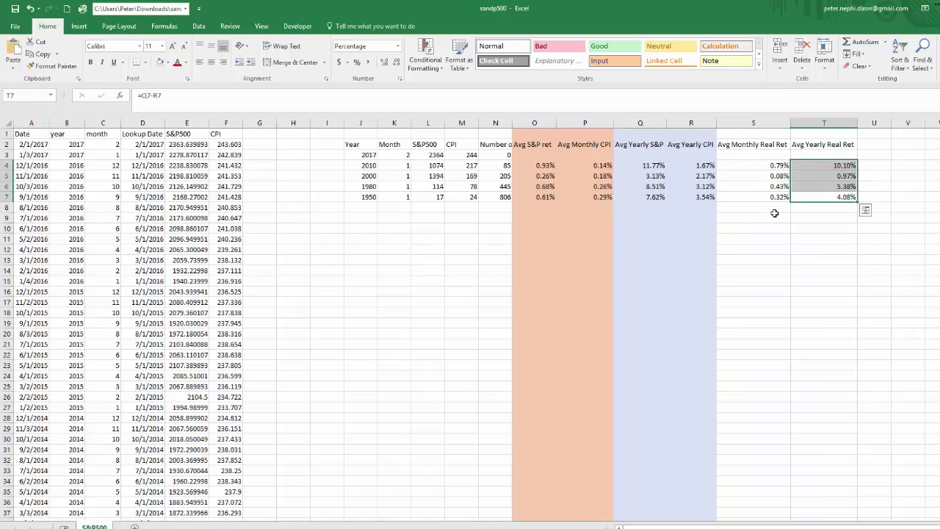